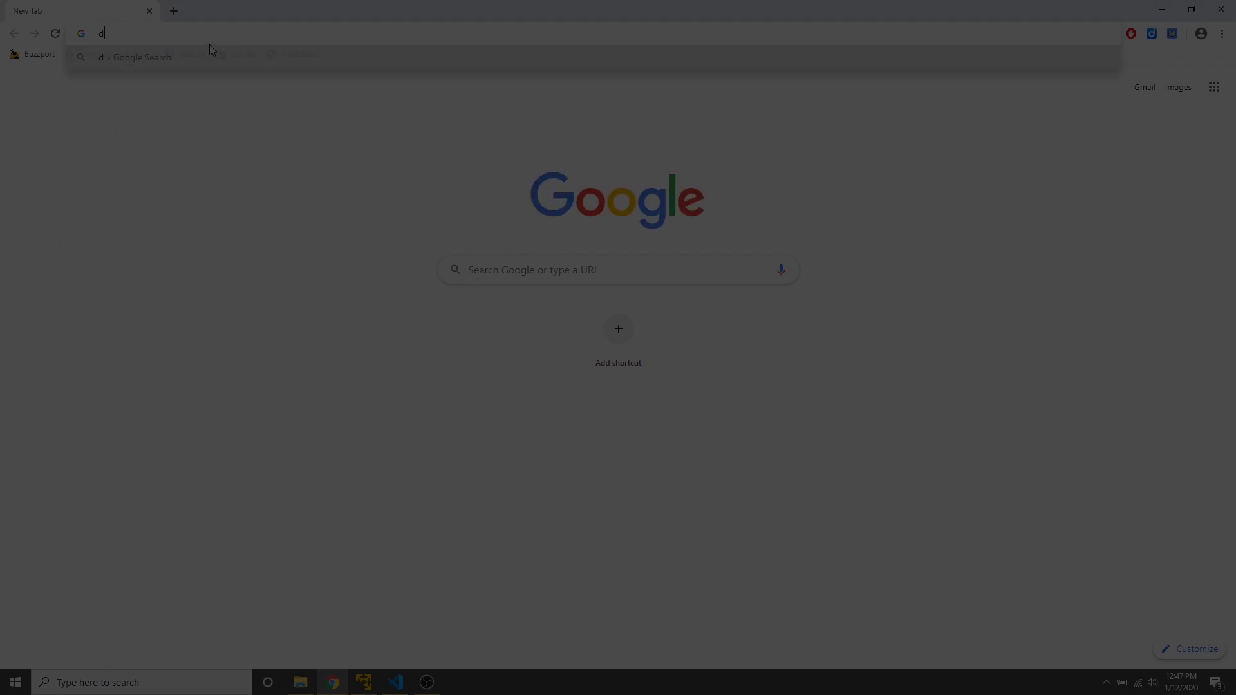
# Open draw.io, choose the local device as diagram storage, and start creating a new diagram.
pyautogui.write('draw.io')
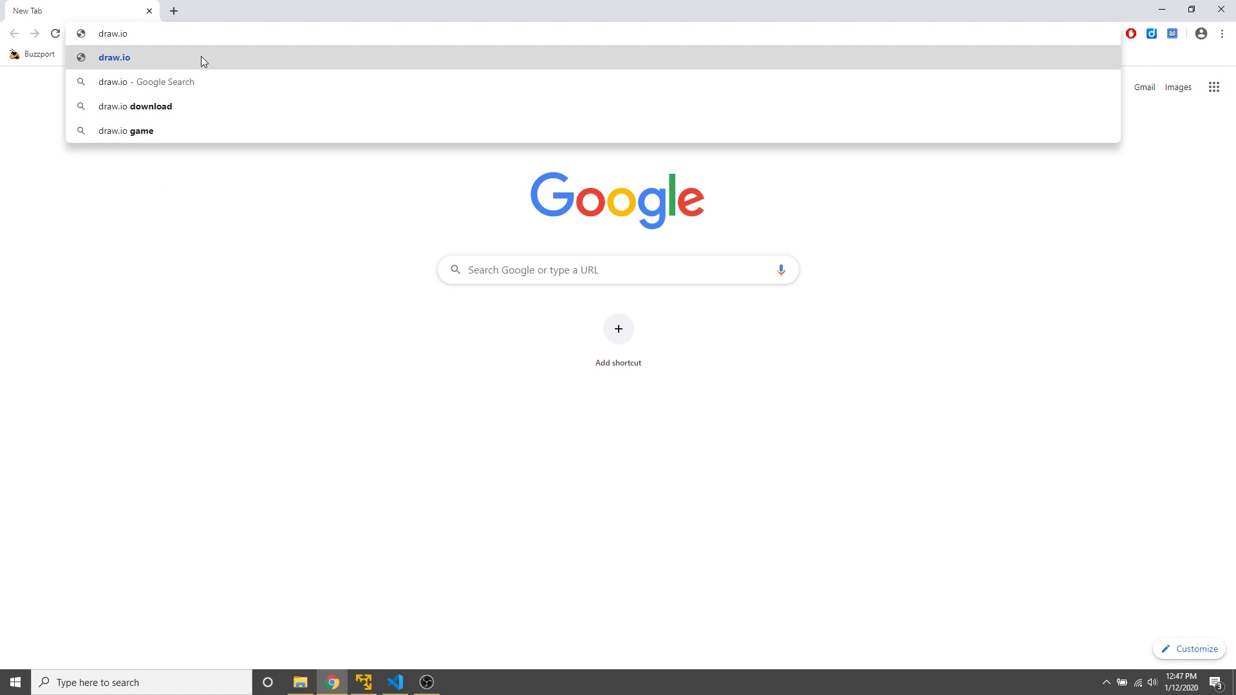
pyautogui.click(201, 57)
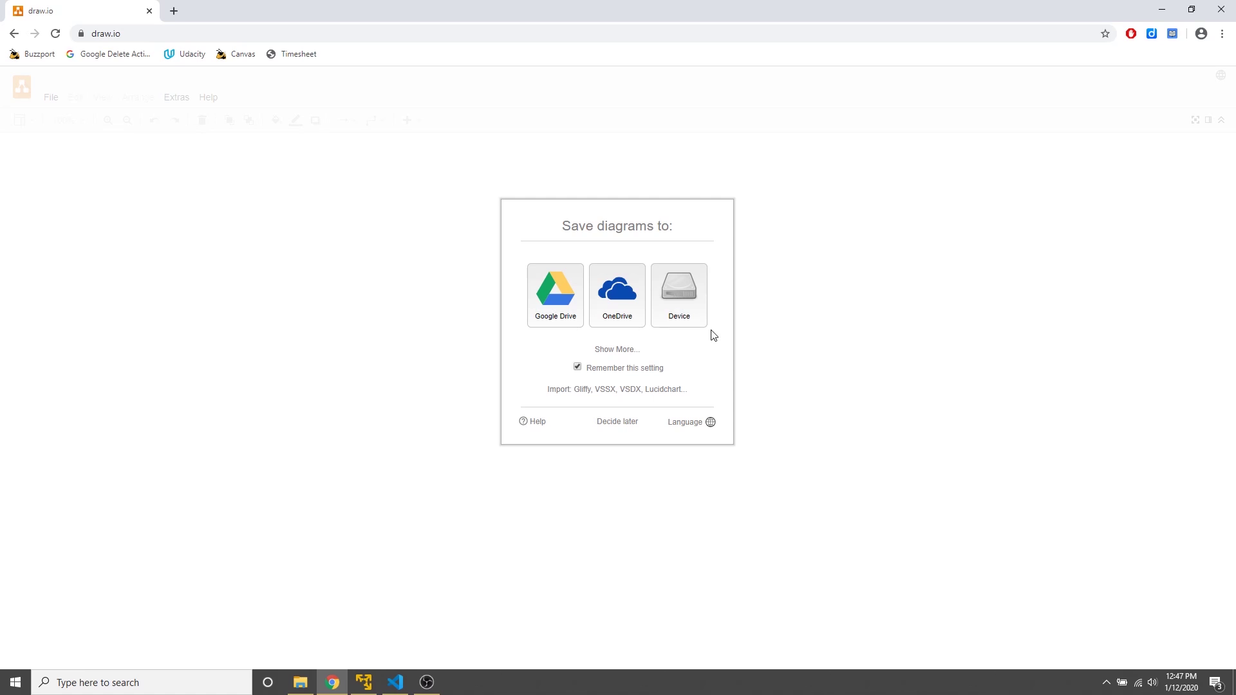
pyautogui.click(693, 301)
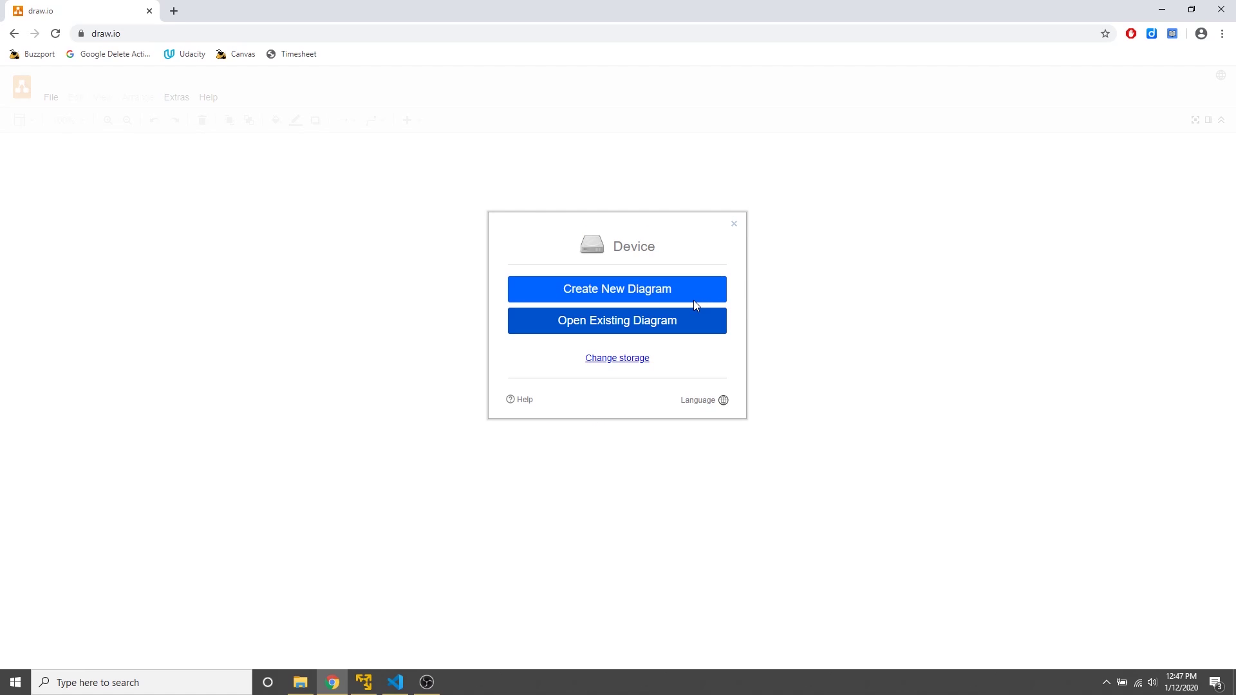
pyautogui.click(609, 291)
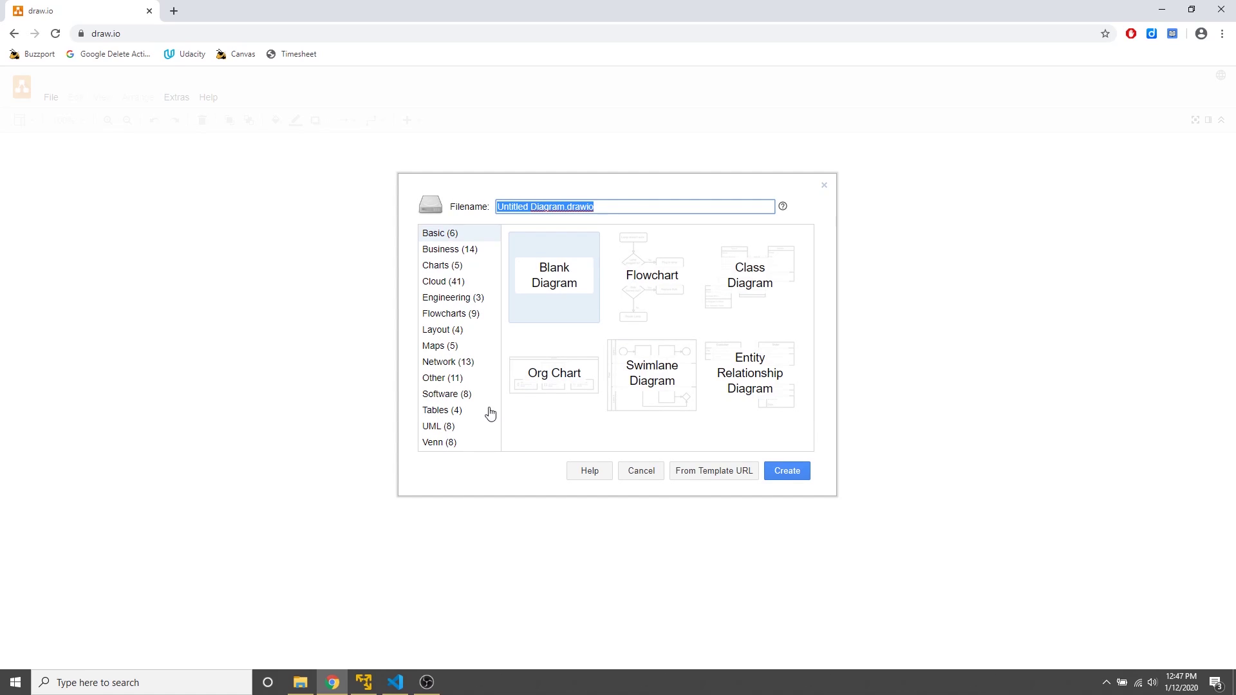
# Browse the Software, Network and Flowcharts templates and create the diagram from the basic Blank Diagram template.
pyautogui.click(449, 395)
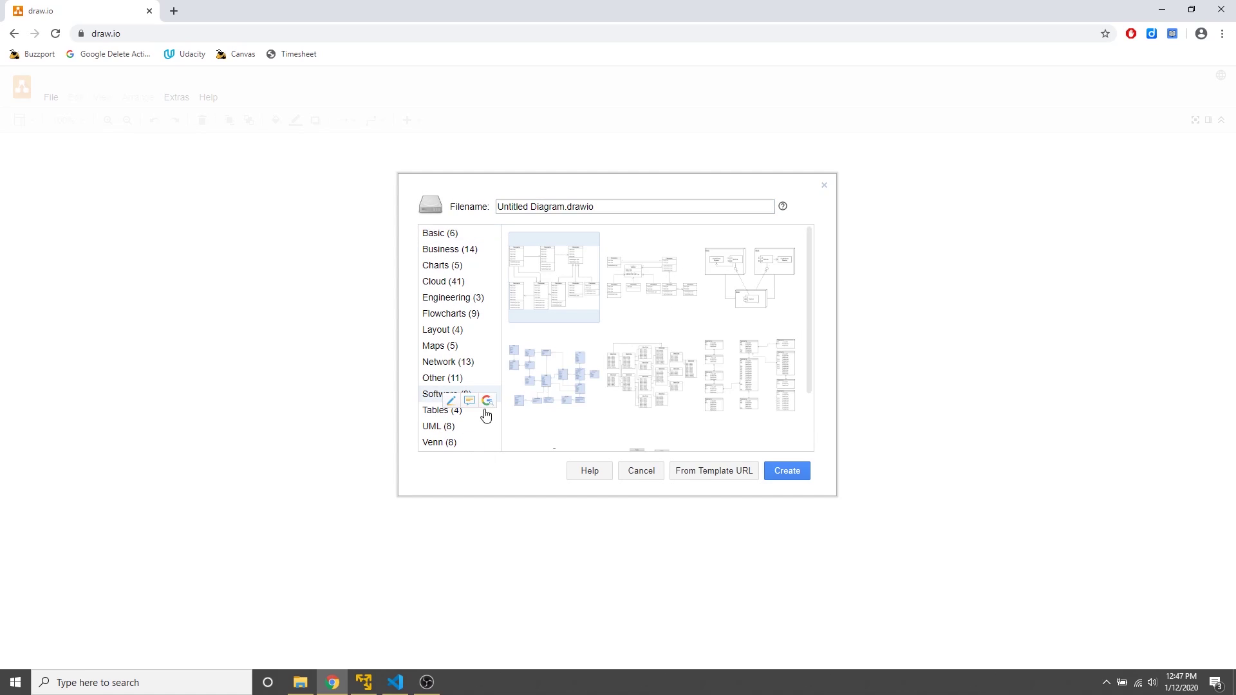
pyautogui.click(441, 363)
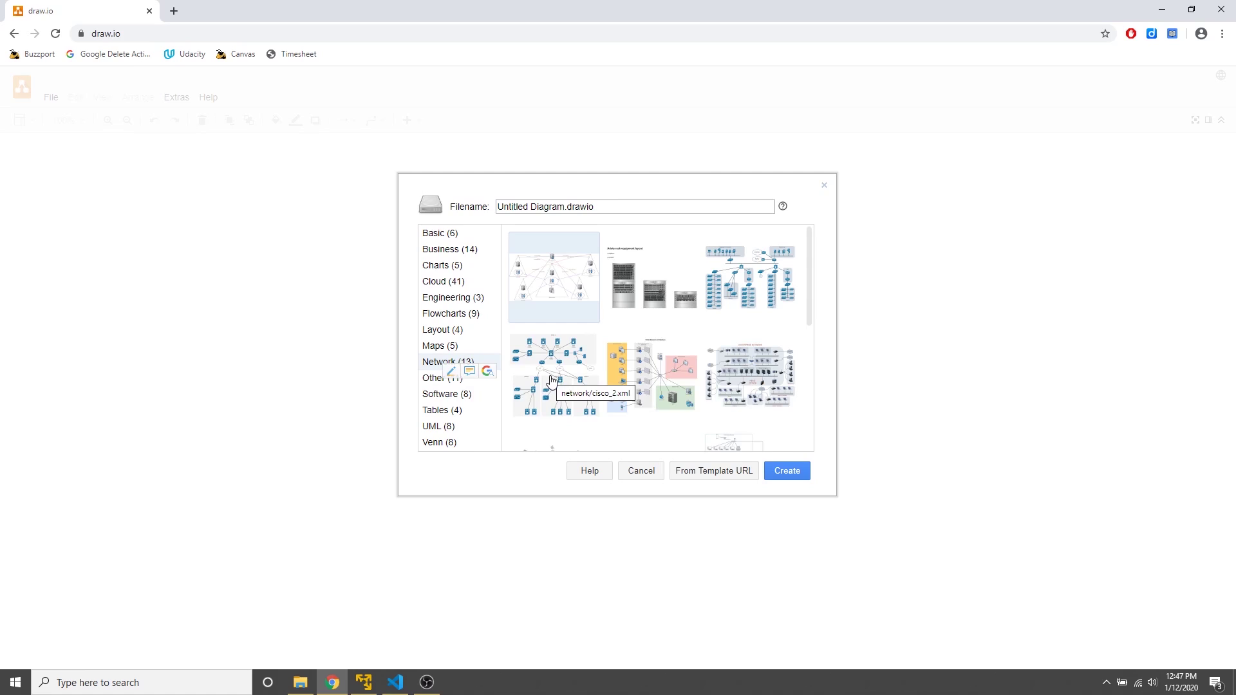
pyautogui.click(446, 315)
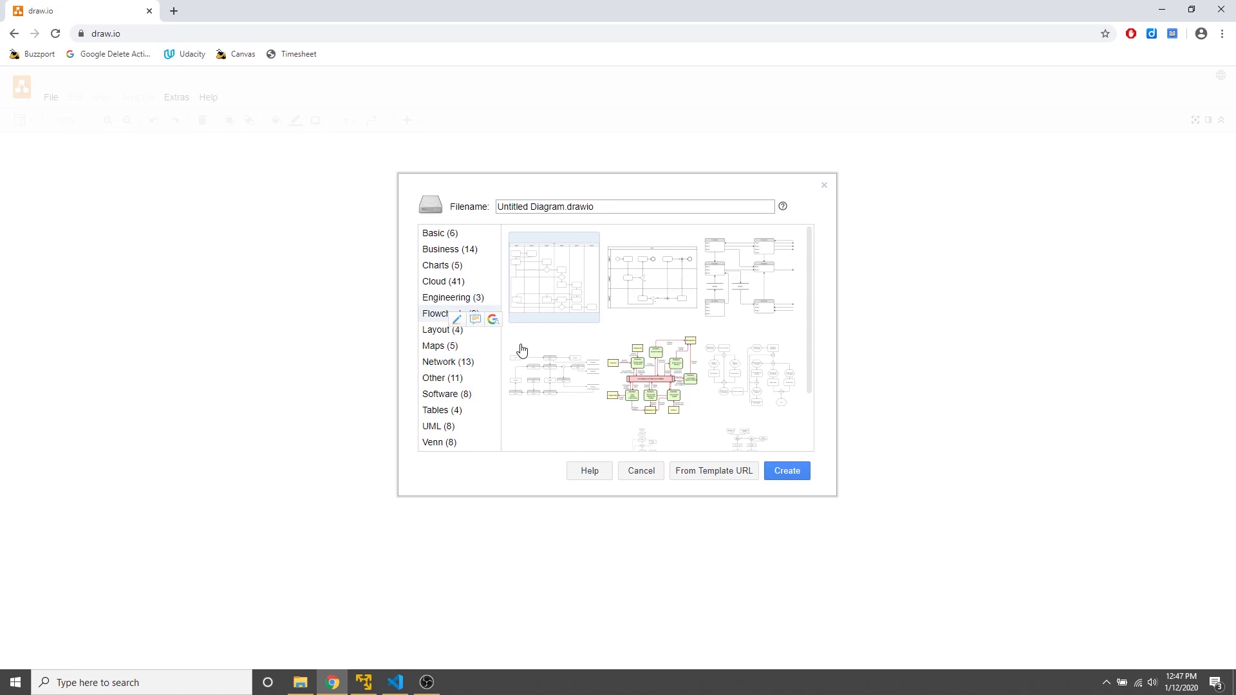
pyautogui.click(435, 234)
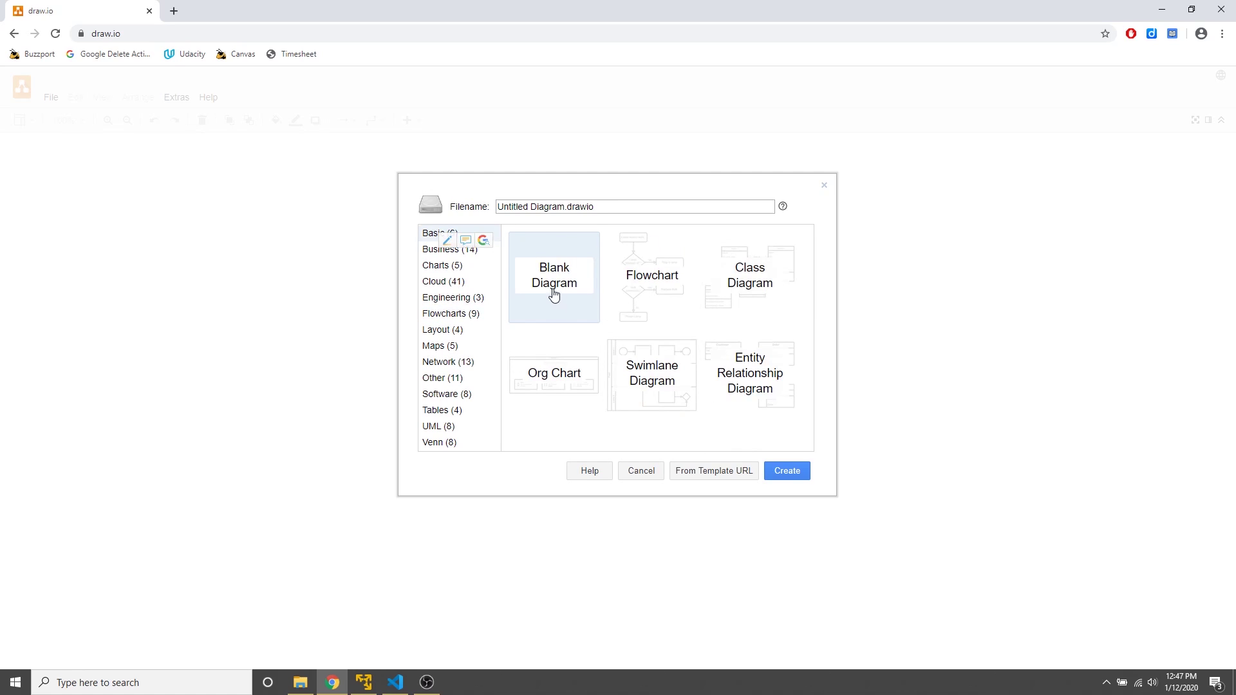
pyautogui.click(787, 471)
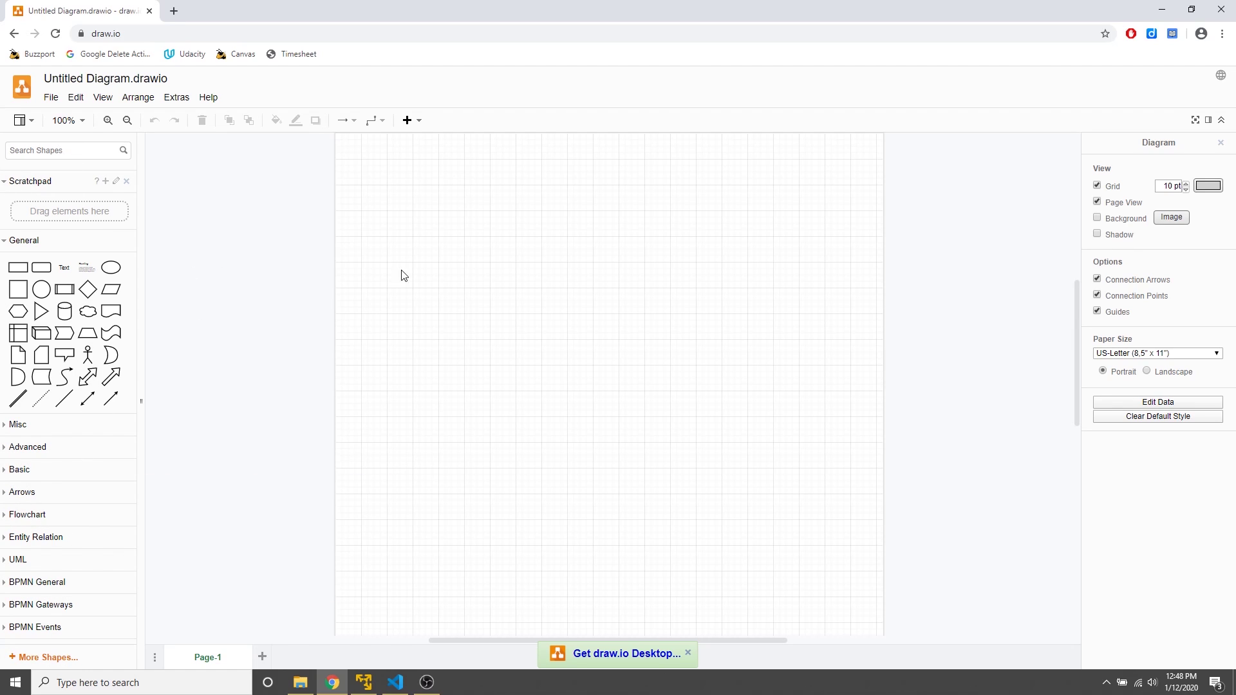
# Add a plain rectangle to the canvas and place it in the upper part of the page, left of centre.
pyautogui.moveTo(18, 267); pyautogui.dragTo(449, 253)
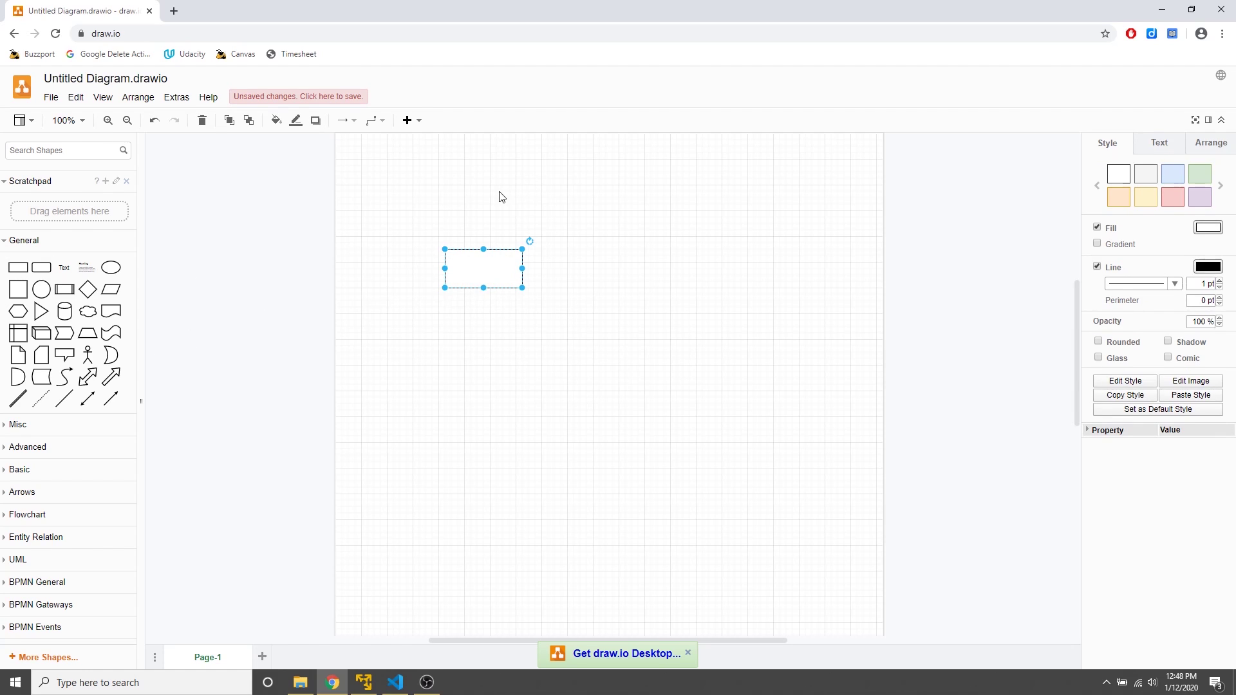
pyautogui.click(694, 242)
pyautogui.click(484, 277)
pyautogui.click(487, 293)
pyautogui.moveTo(479, 271); pyautogui.dragTo(467, 207)
# Add an enlarged rounded rectangle to the right of the plain rectangle, rotate it clockwise to a diagonal angle, and shift it slightly lower.
pyautogui.moveTo(41, 269); pyautogui.dragTo(567, 179)
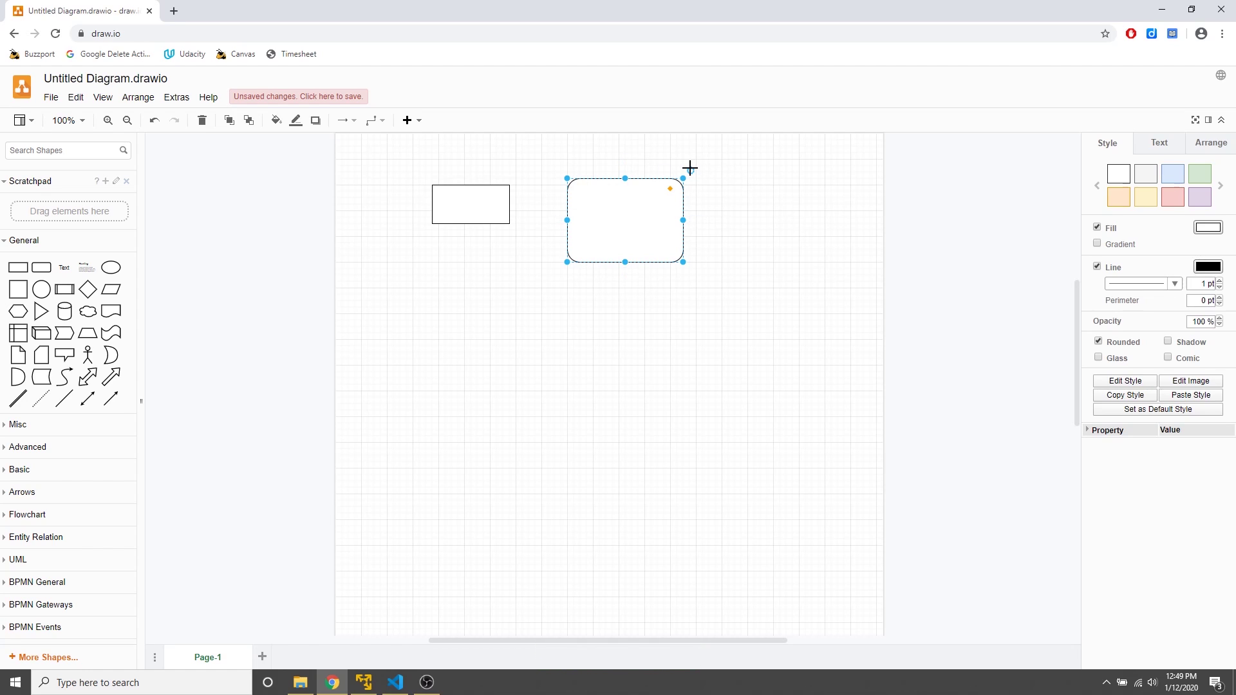
pyautogui.moveTo(689, 168); pyautogui.dragTo(770, 246)
pyautogui.moveTo(628, 219); pyautogui.dragTo(648, 266)
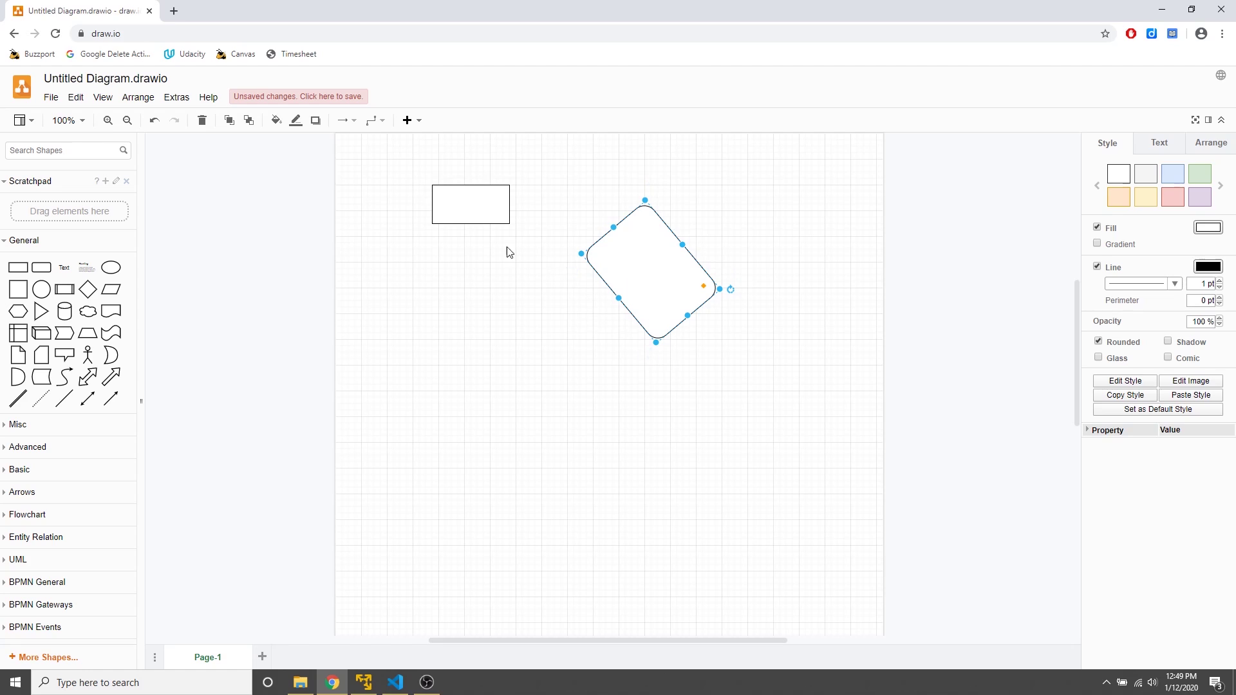
# Label the plain rectangle "stuff".
pyautogui.doubleClick(480, 200)
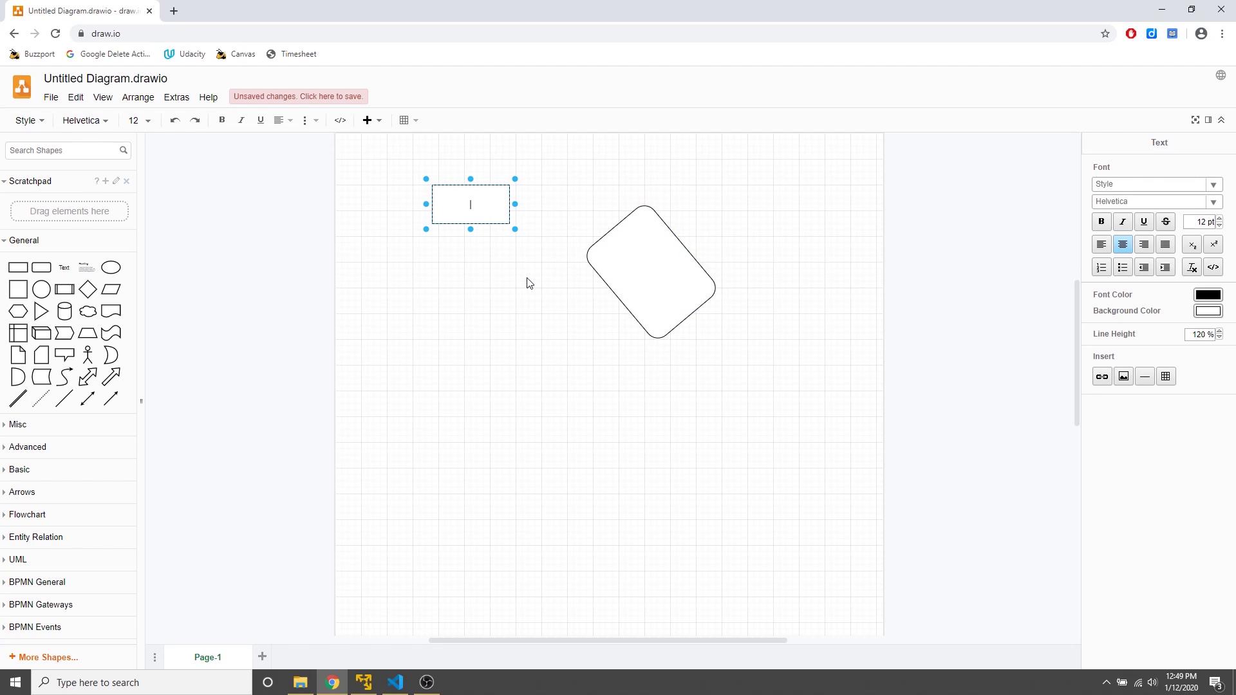
pyautogui.click(500, 309)
# Try left and top alignment on the "stuff" label, and restore its centre and middle alignment.
pyautogui.click(493, 205)
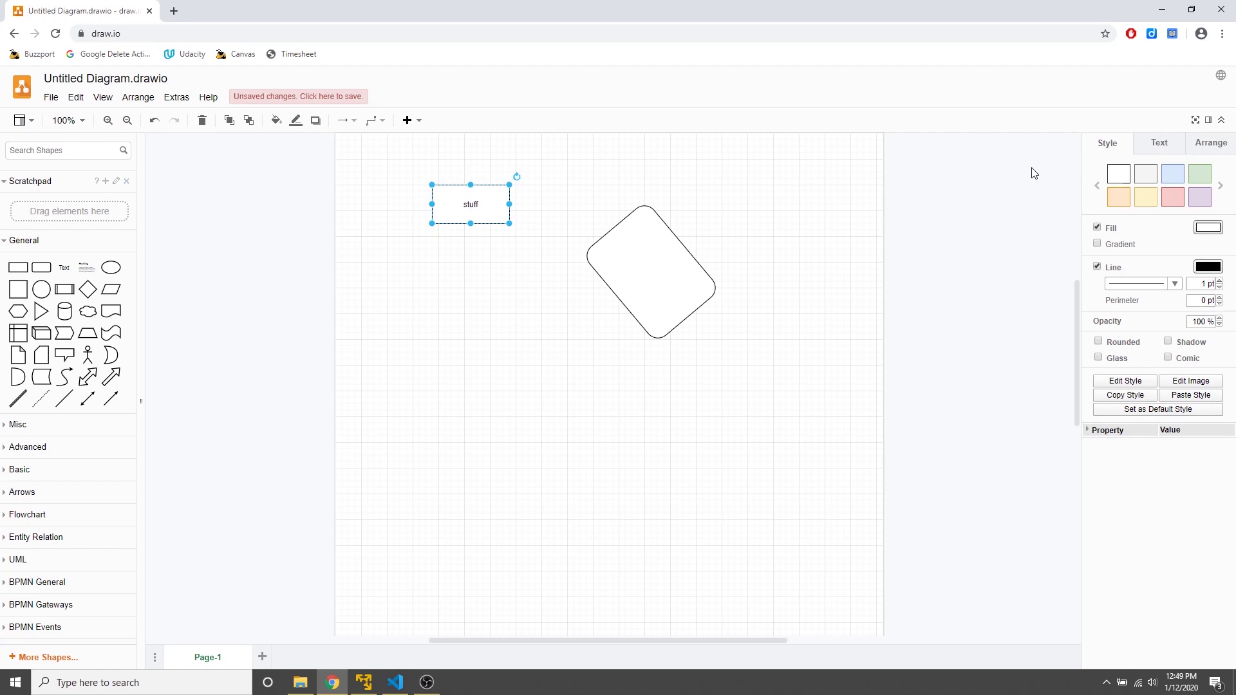
pyautogui.click(1158, 147)
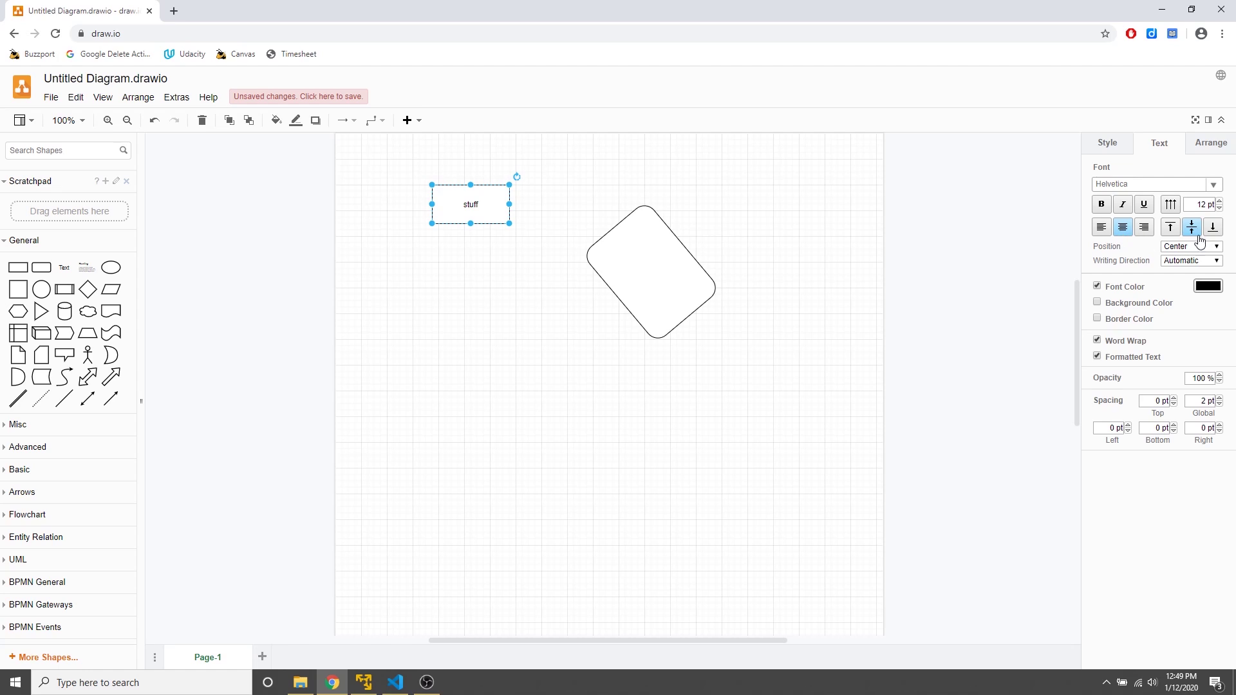
pyautogui.click(1102, 229)
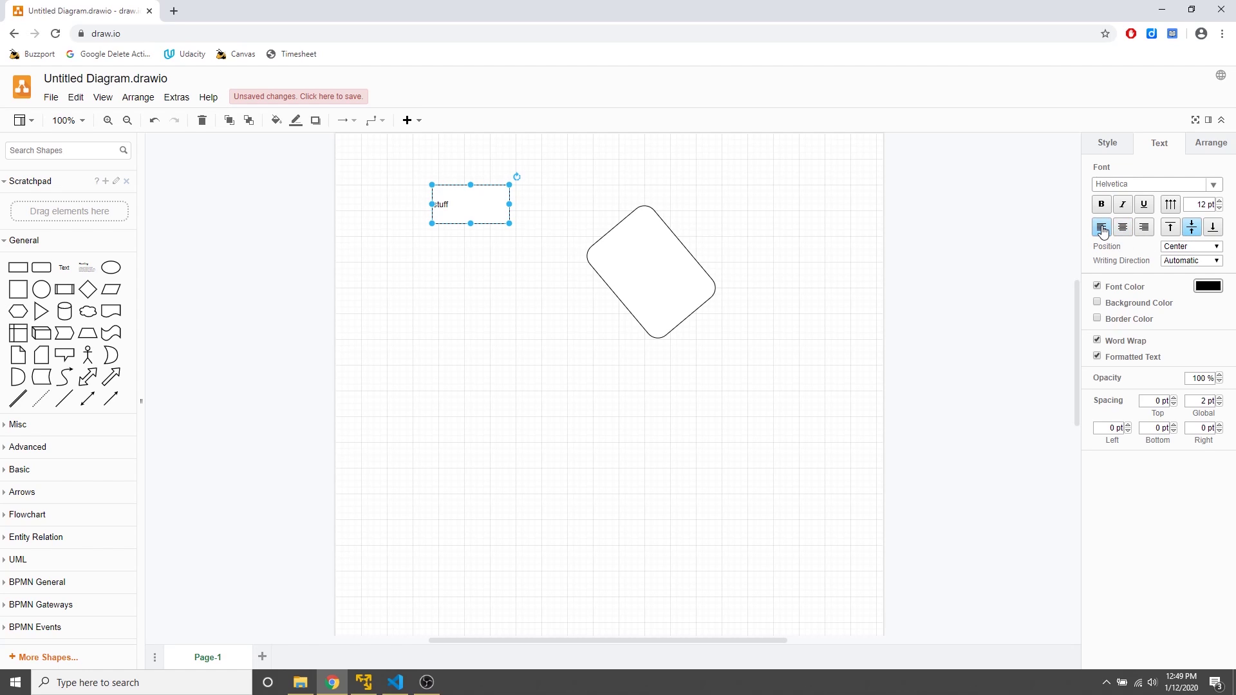
pyautogui.click(1172, 232)
pyautogui.click(1122, 231)
pyautogui.click(1190, 231)
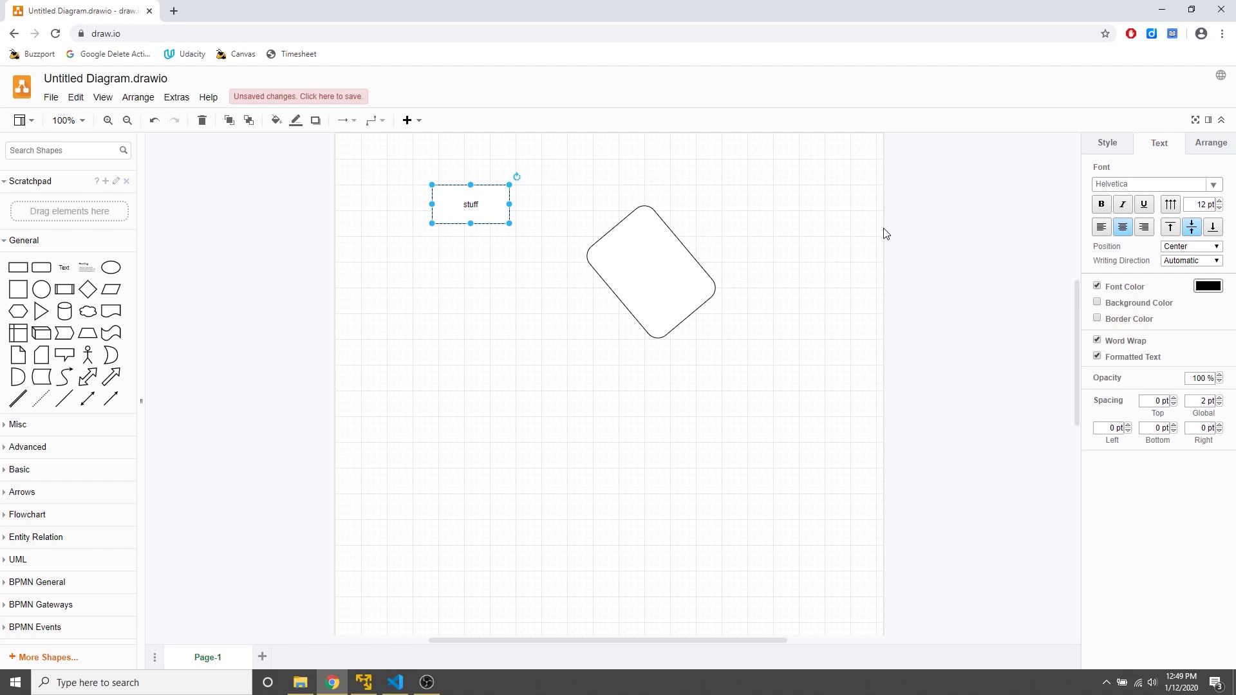
# Rotate the rounded rectangle back upright and place it centred directly below the "stuff" rectangle.
pyautogui.moveTo(654, 271)
pyautogui.mouseDown()
pyautogui.moveTo(607, 235)
pyautogui.moveTo(593, 259)
pyautogui.moveTo(605, 262)
pyautogui.moveTo(568, 281)
pyautogui.moveTo(590, 265)
pyautogui.moveTo(663, 254)
pyautogui.mouseUp()
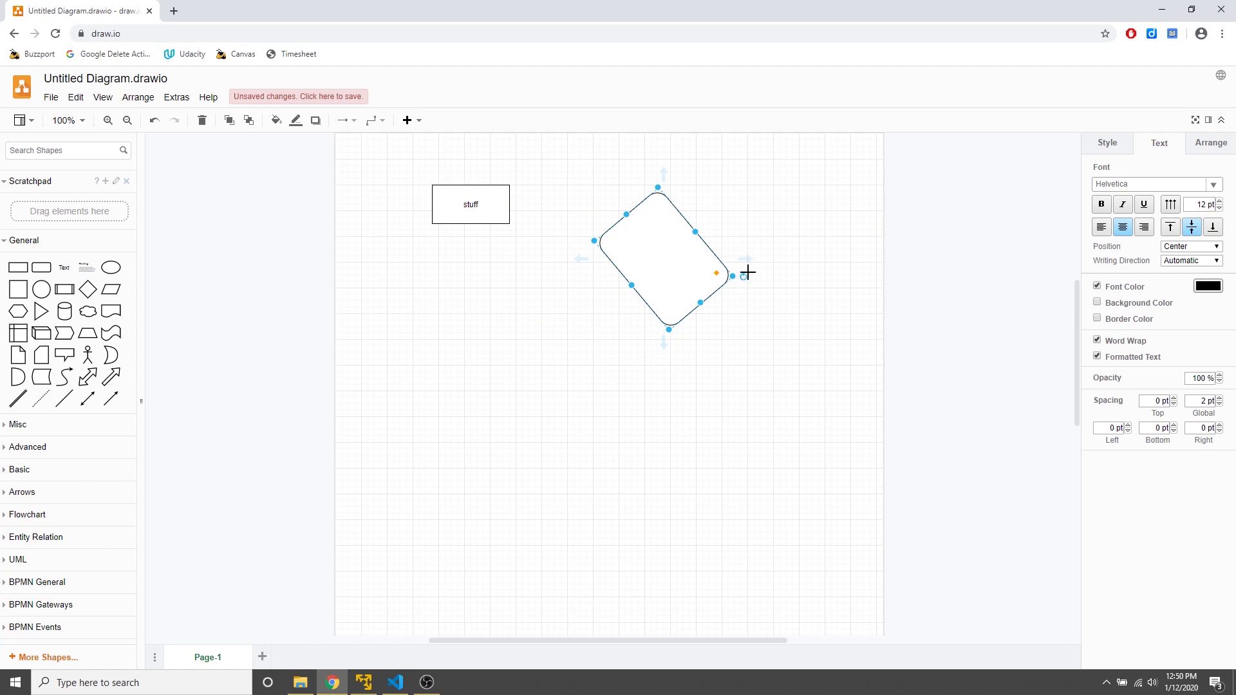
pyautogui.moveTo(745, 275); pyautogui.dragTo(766, 197)
pyautogui.moveTo(702, 283); pyautogui.dragTo(475, 292)
pyautogui.click(364, 159)
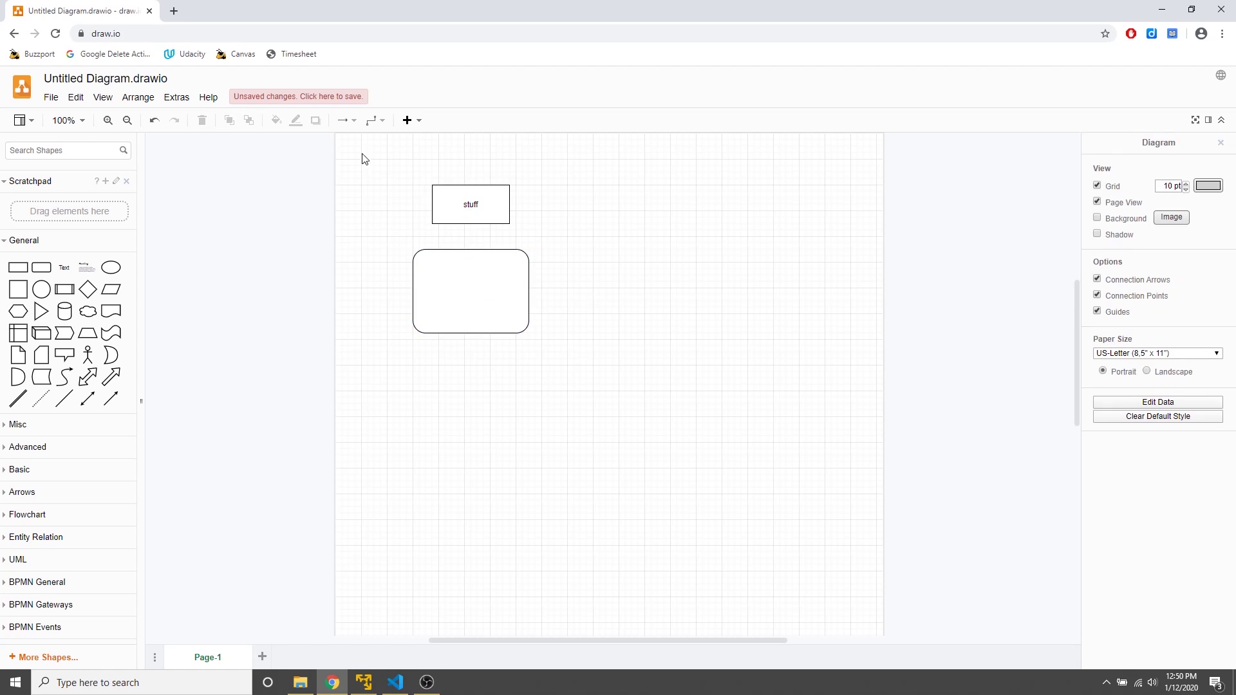
# Group the "stuff" rectangle with the rounded rectangle and move the group to the right side of the page.
pyautogui.moveTo(354, 161); pyautogui.dragTo(613, 395)
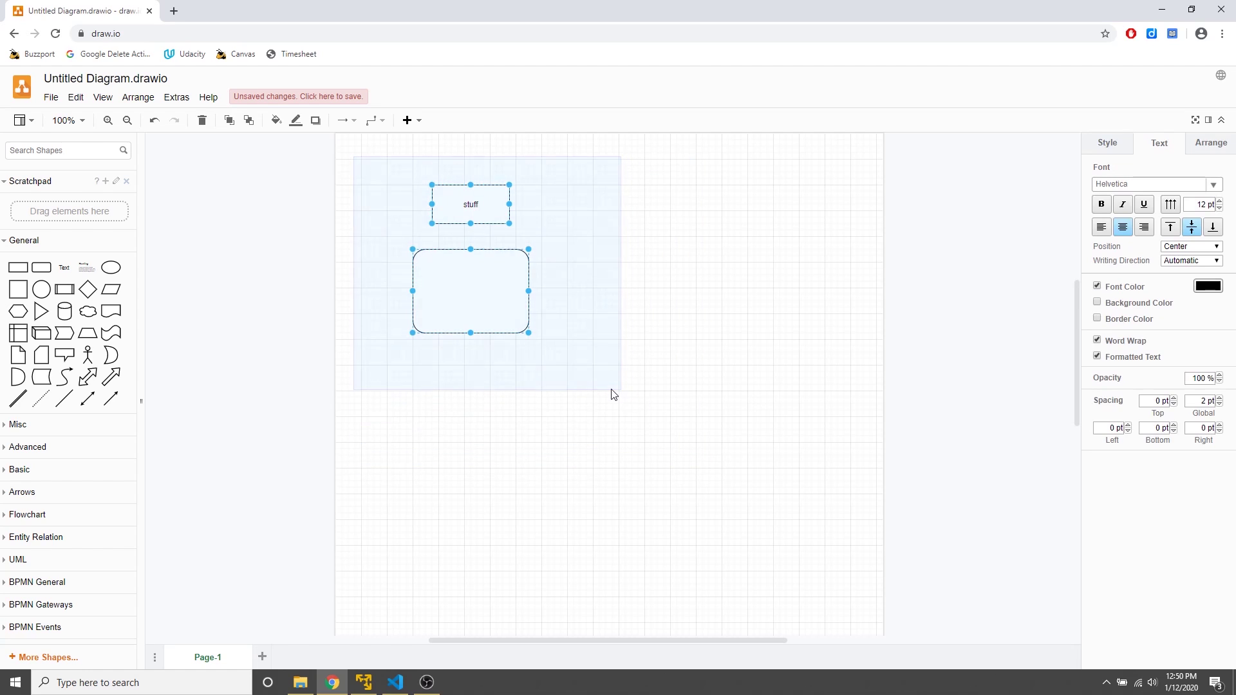
pyautogui.rightClick(491, 278)
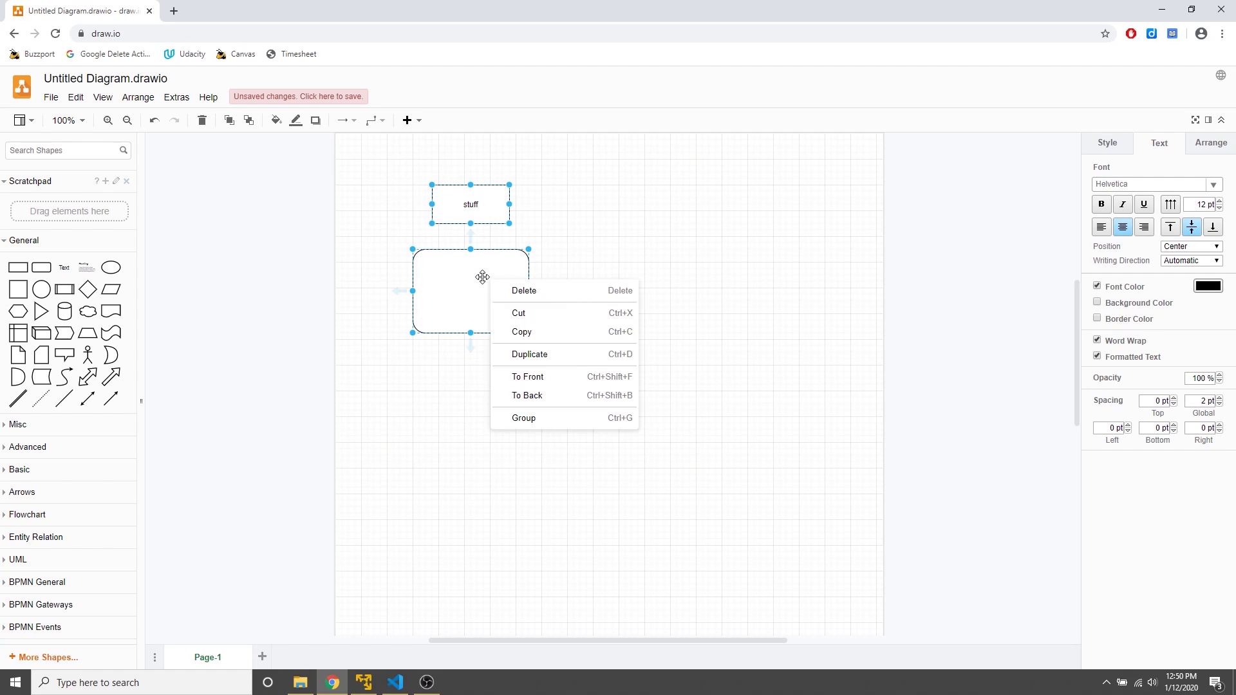
pyautogui.click(552, 420)
pyautogui.click(566, 496)
pyautogui.click(484, 317)
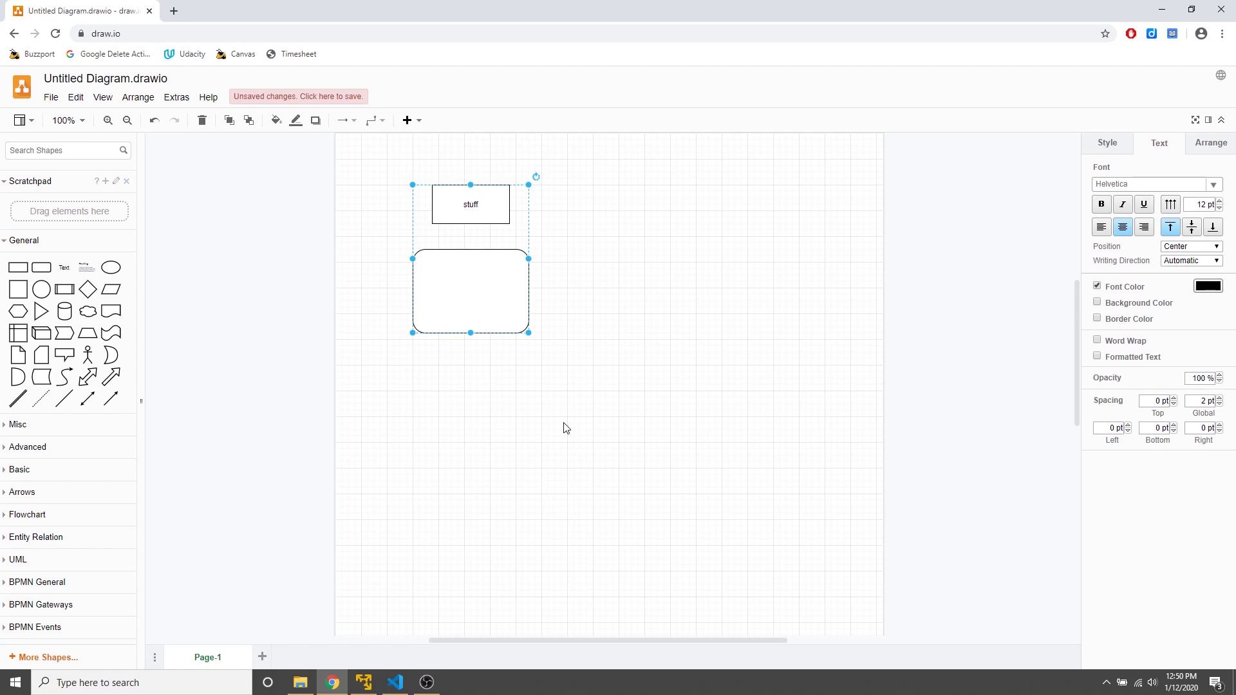
pyautogui.moveTo(482, 287); pyautogui.dragTo(734, 280)
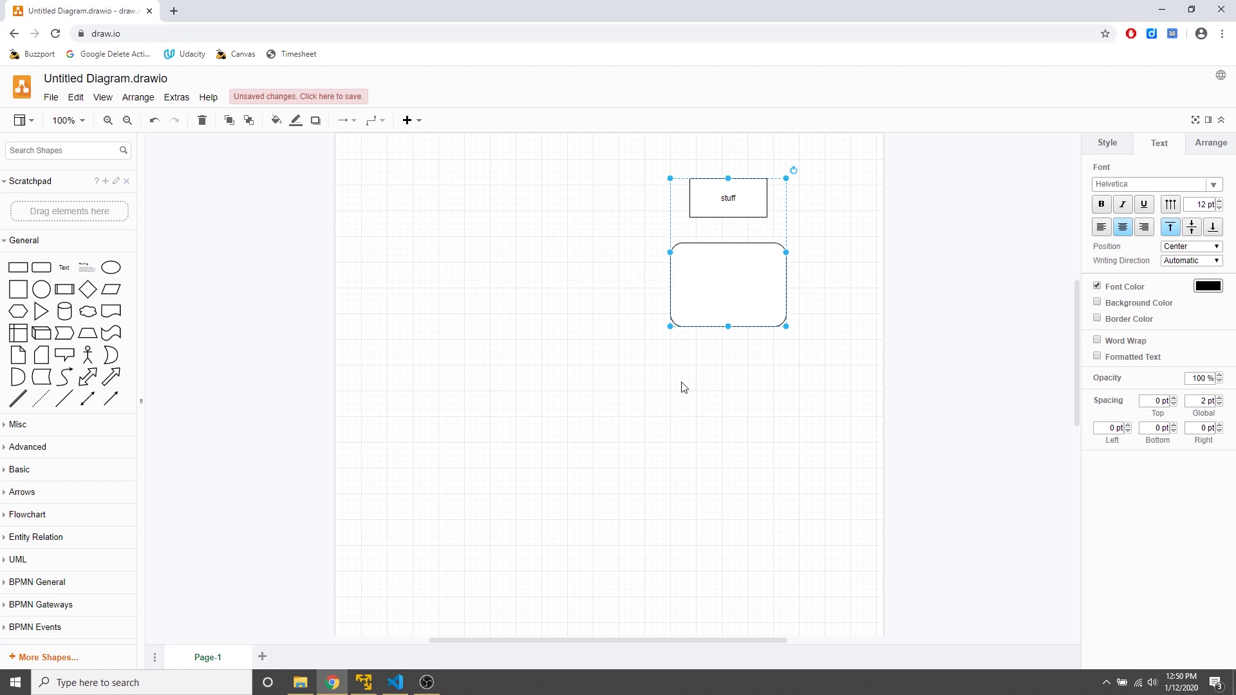
# Ungroup the "stuff" rectangle and the rounded rectangle.
pyautogui.rightClick(721, 284)
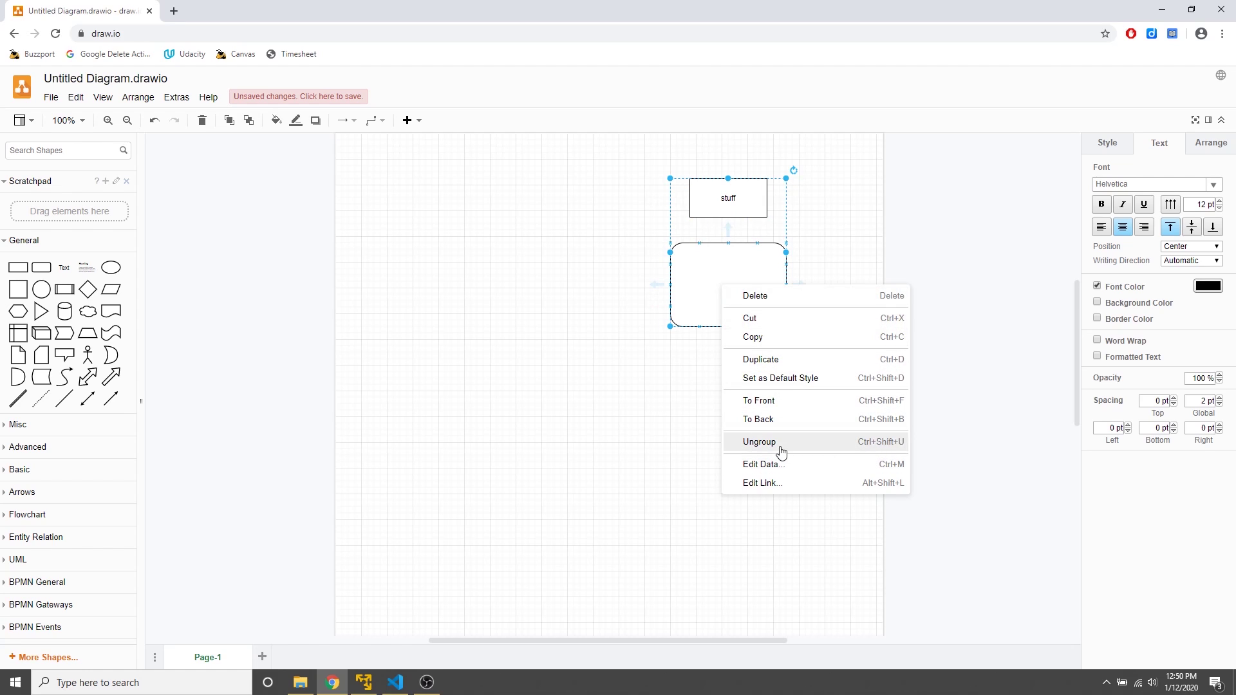
pyautogui.click(760, 442)
pyautogui.hotkey('ctrl', 'z')
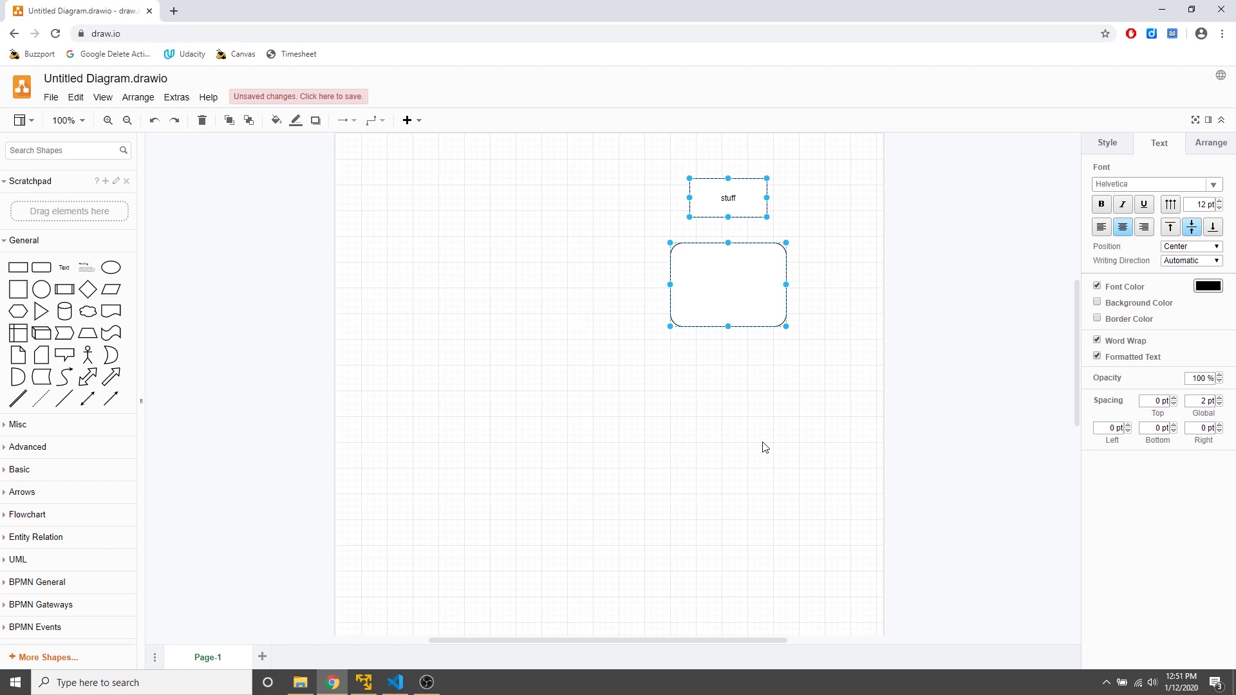
pyautogui.click(758, 441)
# Move the "stuff" rectangle to the left part of the page and the rounded rectangle beside it, leaving a gap between them.
pyautogui.moveTo(726, 210); pyautogui.dragTo(462, 248)
pyautogui.moveTo(697, 290); pyautogui.dragTo(640, 256)
pyautogui.click(609, 356)
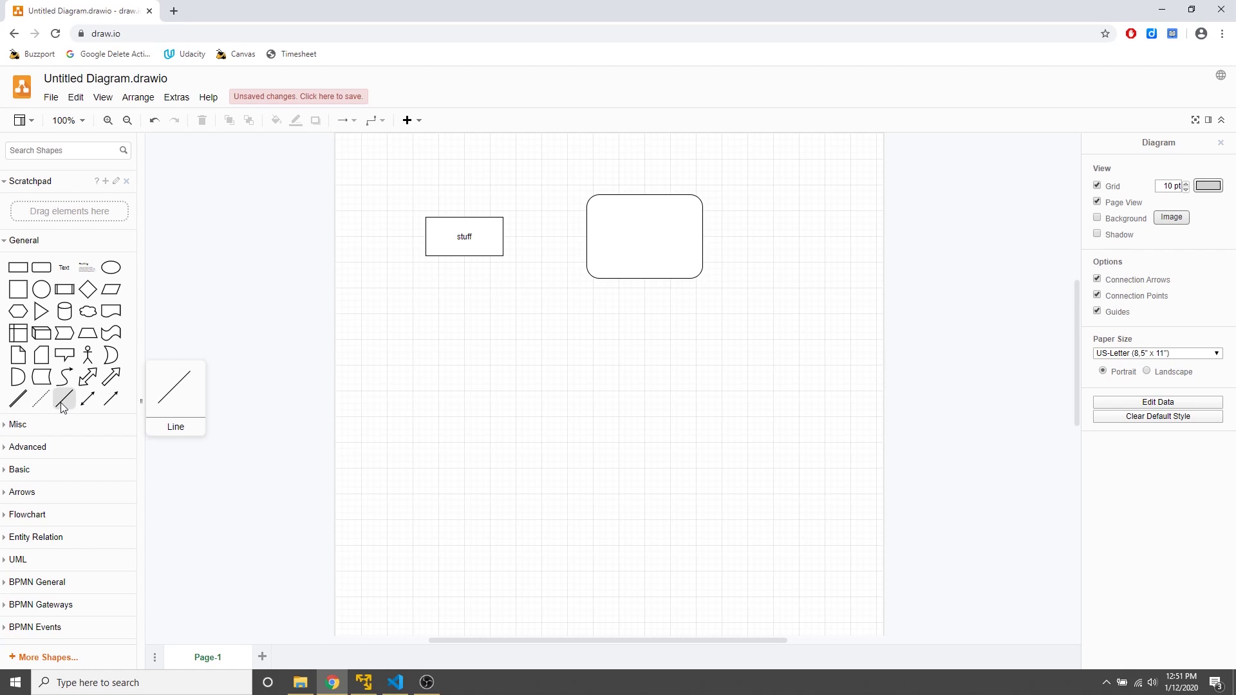
# Add a directional connector and attach its ends so the arrow runs from the "stuff" rectangle to the rounded rectangle.
pyautogui.moveTo(70, 409); pyautogui.dragTo(537, 297)
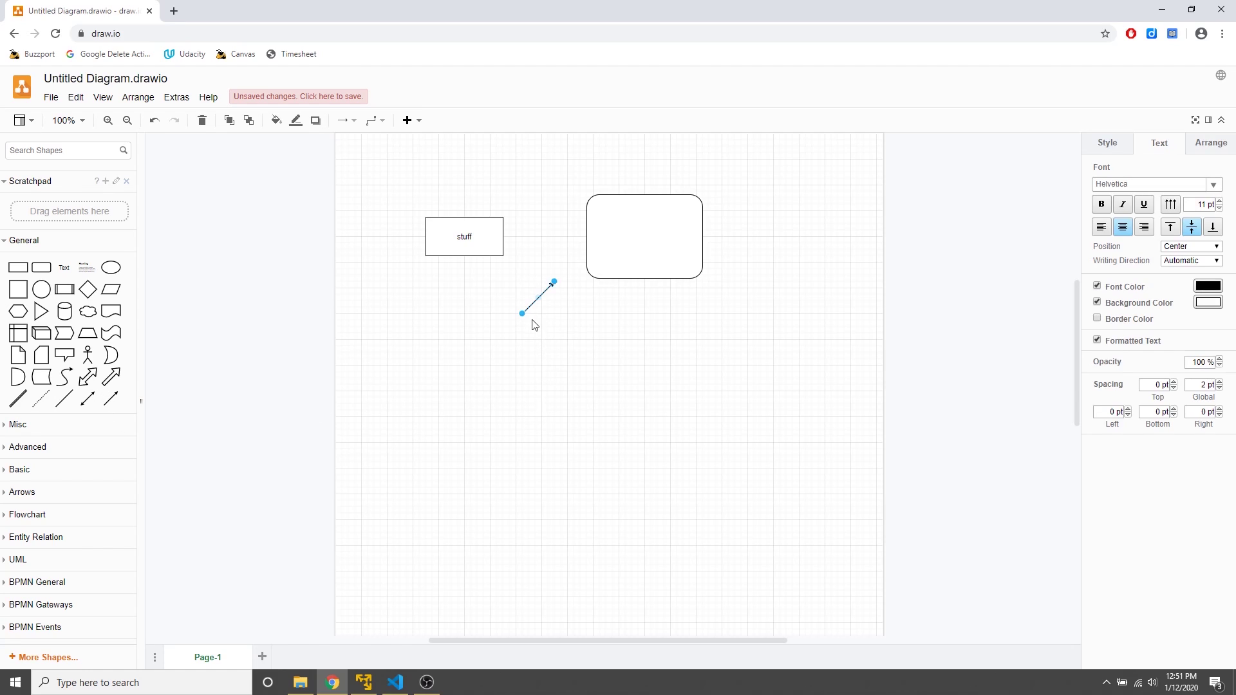
pyautogui.moveTo(522, 317); pyautogui.dragTo(491, 238)
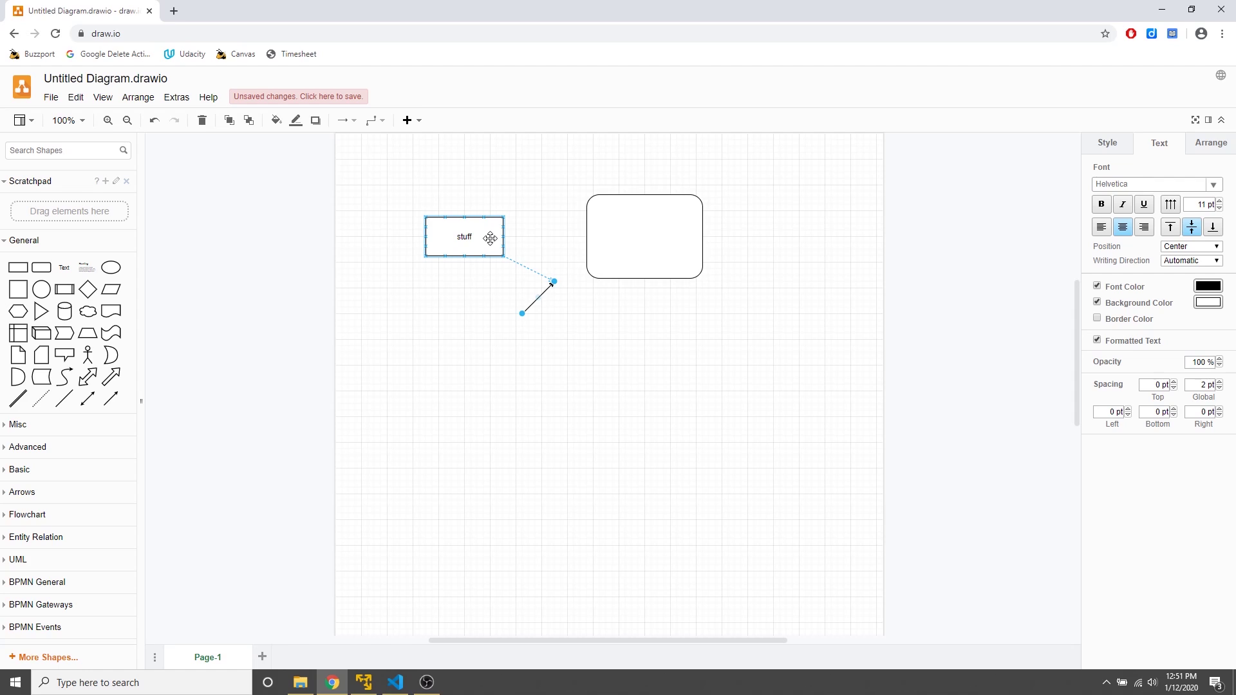
pyautogui.moveTo(490, 237); pyautogui.dragTo(492, 239)
pyautogui.moveTo(554, 282); pyautogui.dragTo(640, 227)
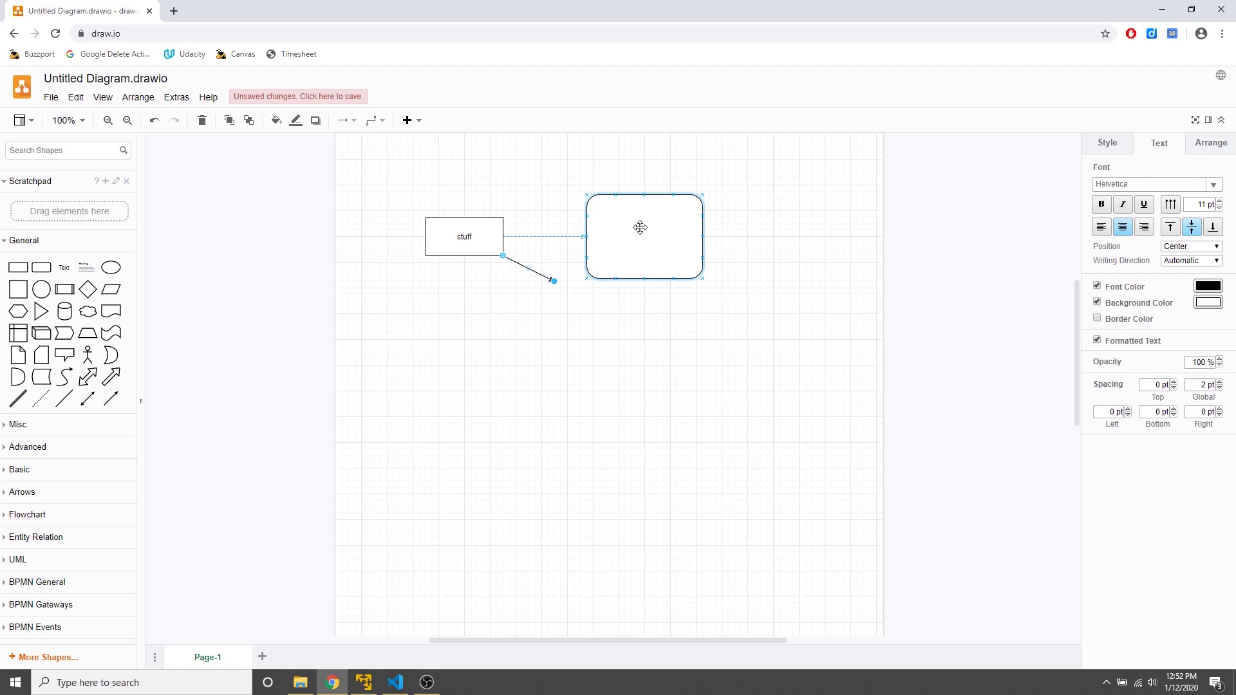
pyautogui.moveTo(640, 227); pyautogui.dragTo(640, 227)
pyautogui.click(538, 419)
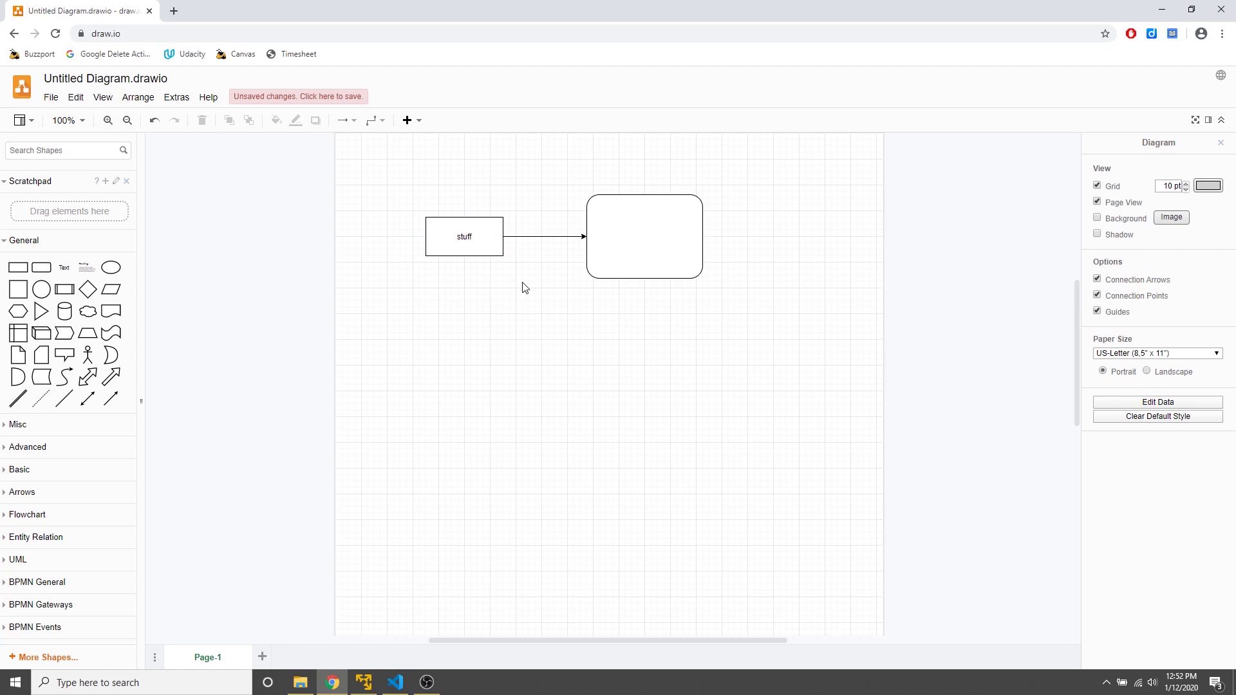
# Move the rounded rectangle slightly lower and delete the connector between the two shapes.
pyautogui.click(455, 226)
pyautogui.moveTo(634, 222); pyautogui.dragTo(615, 254)
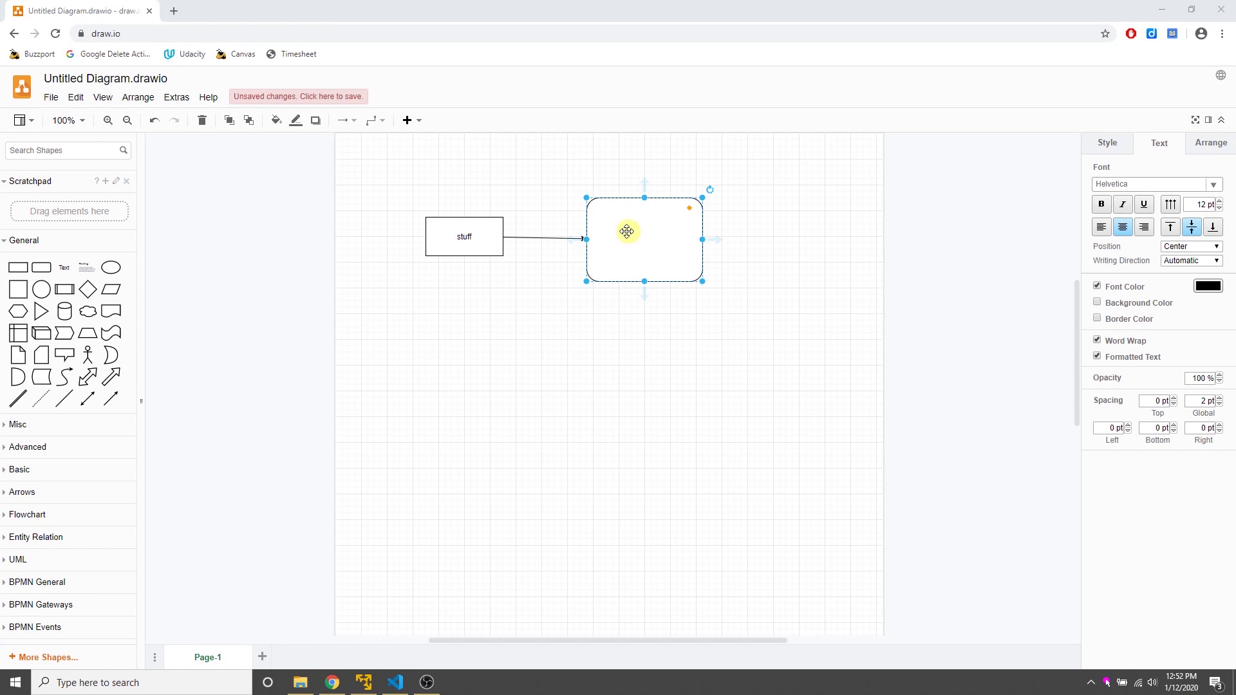
pyautogui.click(539, 239)
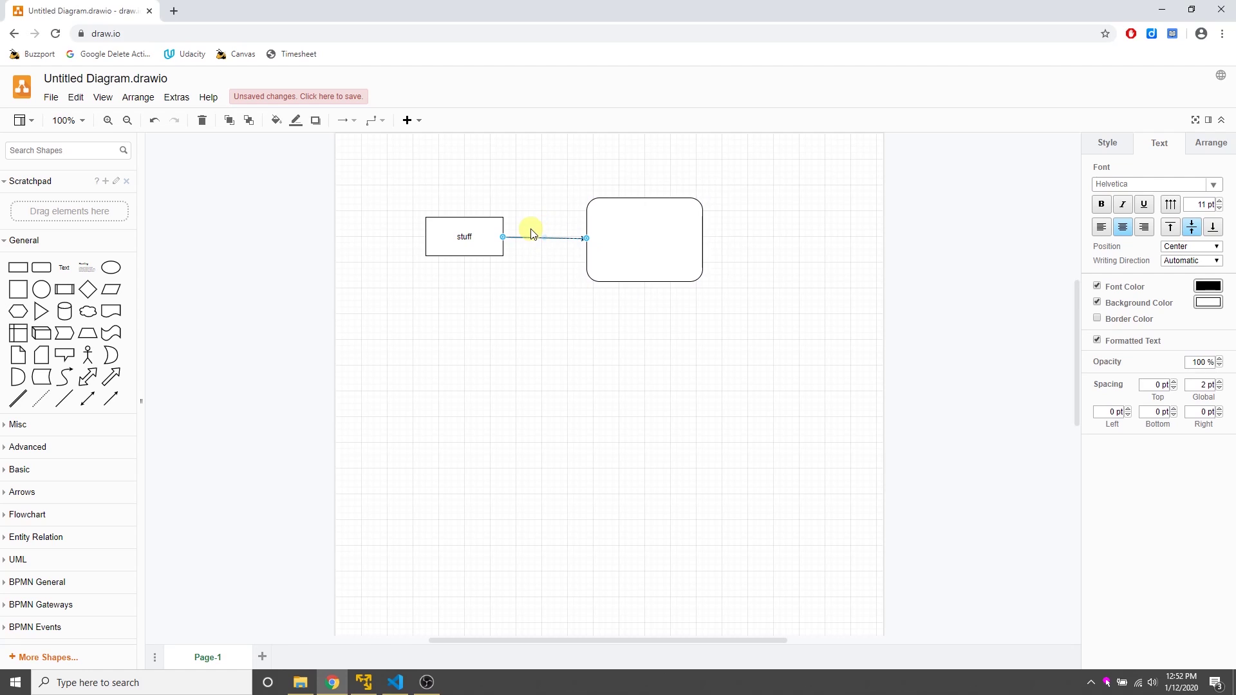
pyautogui.press('Delete')
# Add a directional connector from the fixed point at 75%, 50% inside the "stuff" rectangle to the rounded rectangle.
pyautogui.moveTo(110, 399); pyautogui.dragTo(487, 239)
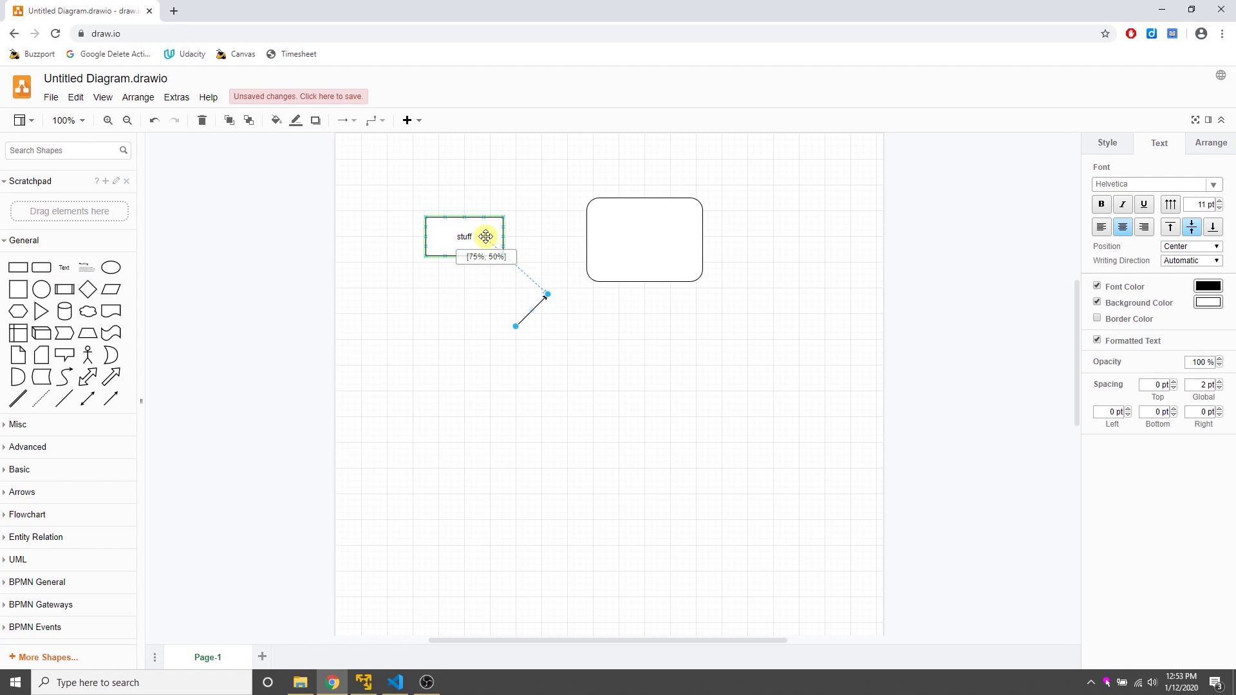
pyautogui.moveTo(485, 236); pyautogui.dragTo(485, 236)
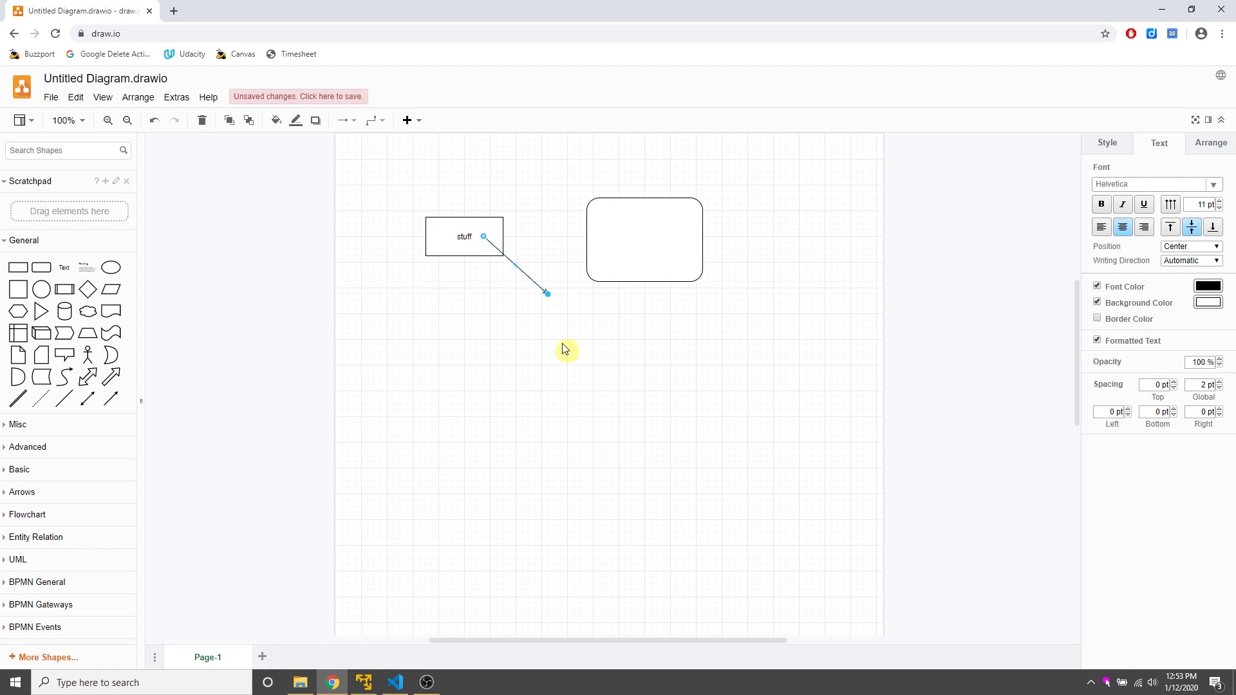
pyautogui.moveTo(548, 298); pyautogui.dragTo(639, 252)
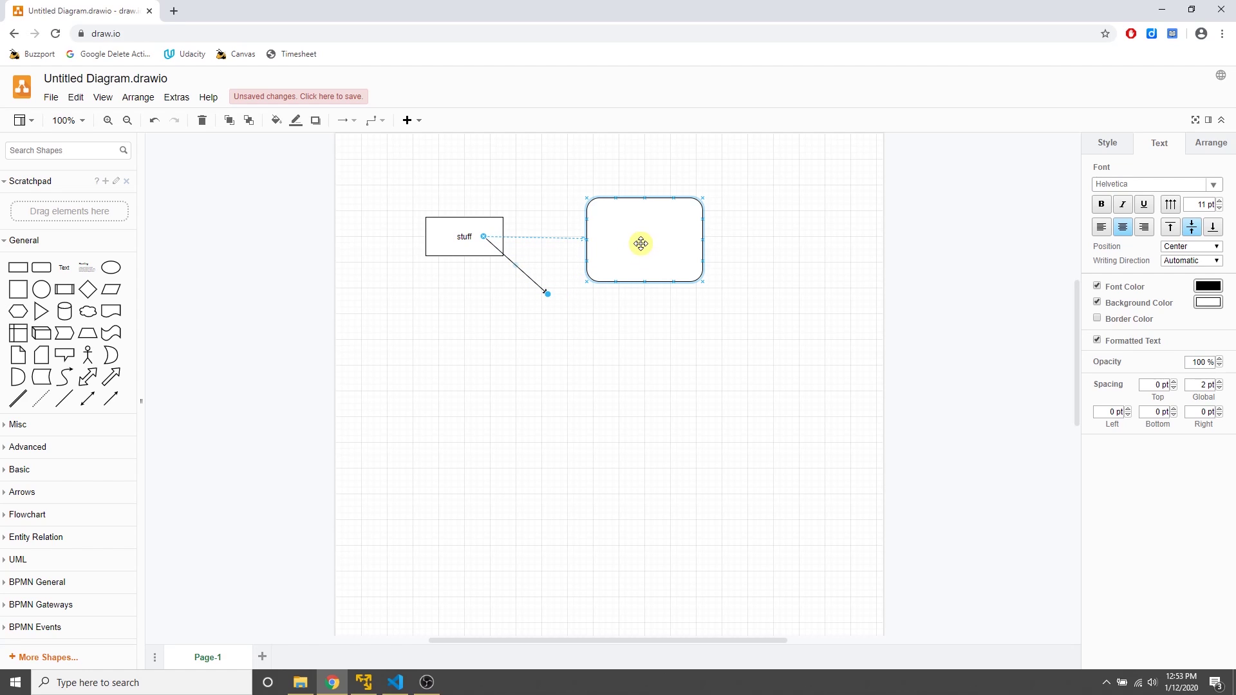
pyautogui.moveTo(640, 243); pyautogui.dragTo(640, 243)
pyautogui.click(464, 253)
pyautogui.click(515, 291)
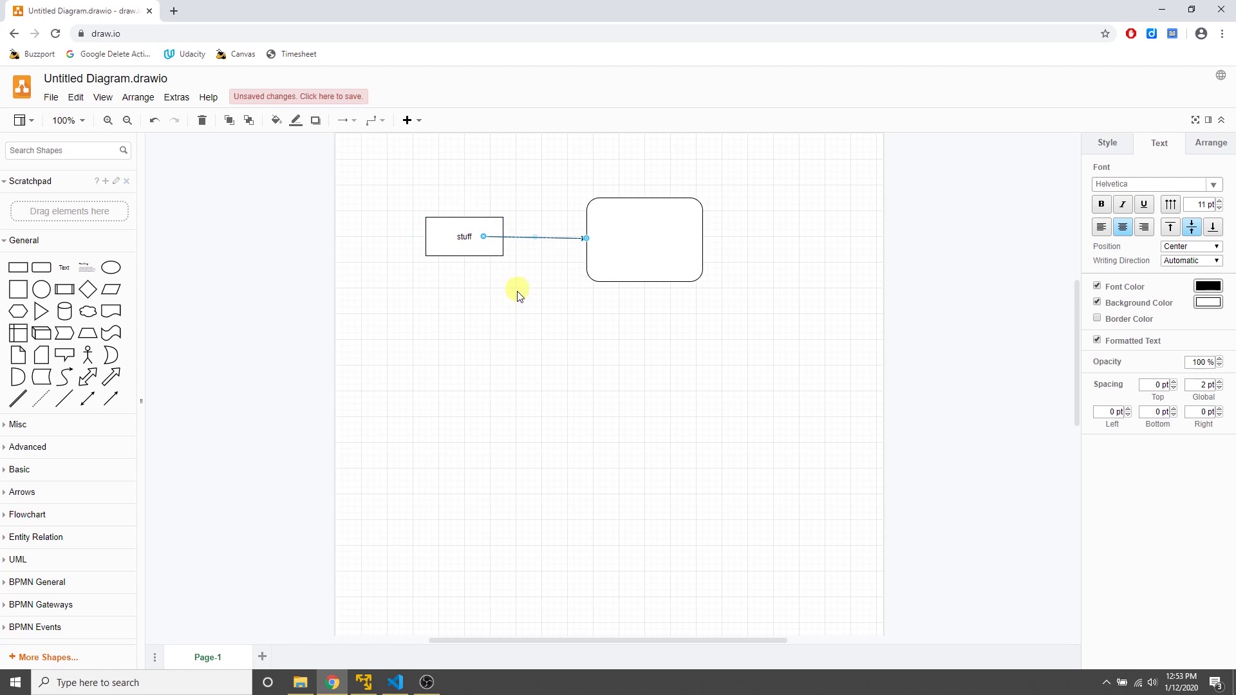
# Move the rounded rectangle below the "stuff" rectangle and back beside it, and delete the connector between them.
pyautogui.click(650, 234)
pyautogui.moveTo(651, 234); pyautogui.dragTo(457, 364)
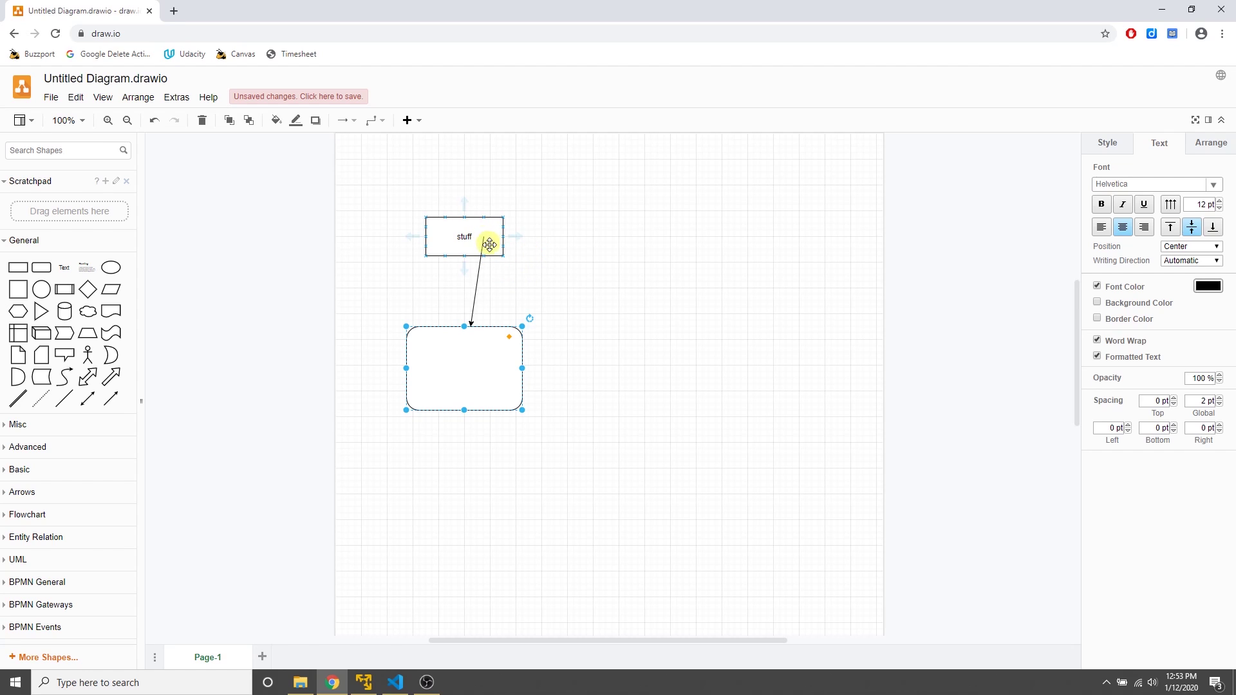
pyautogui.moveTo(458, 370); pyautogui.dragTo(631, 257)
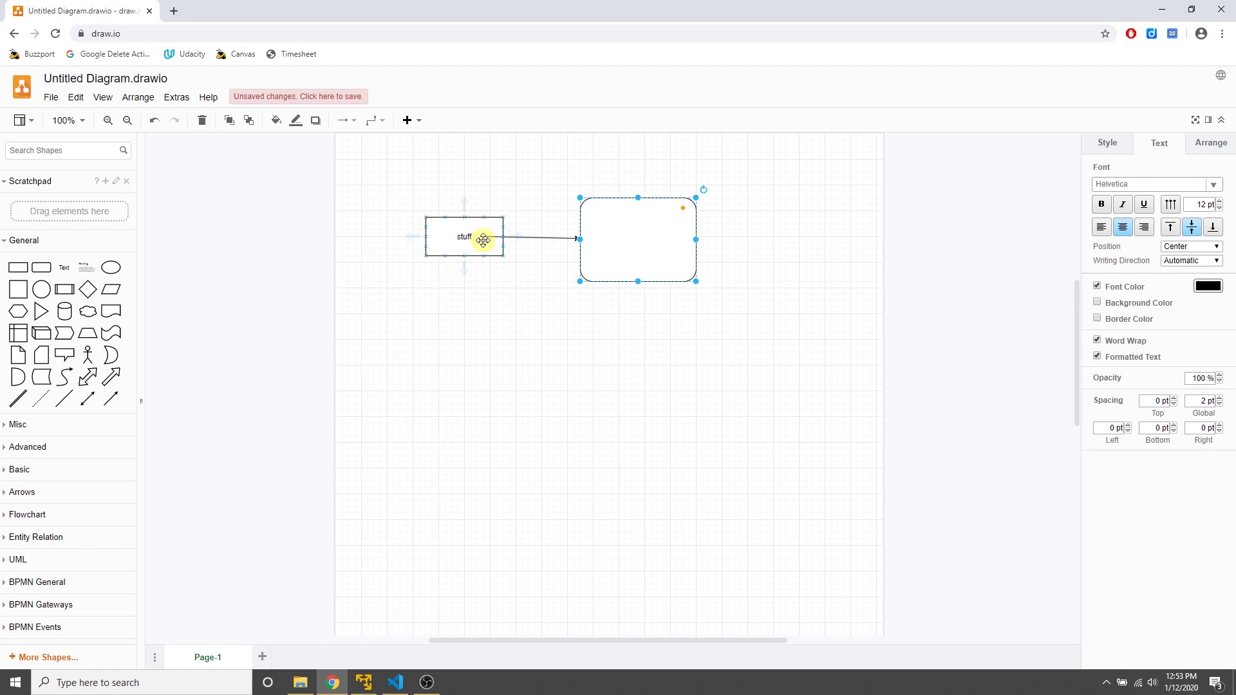
pyautogui.click(524, 239)
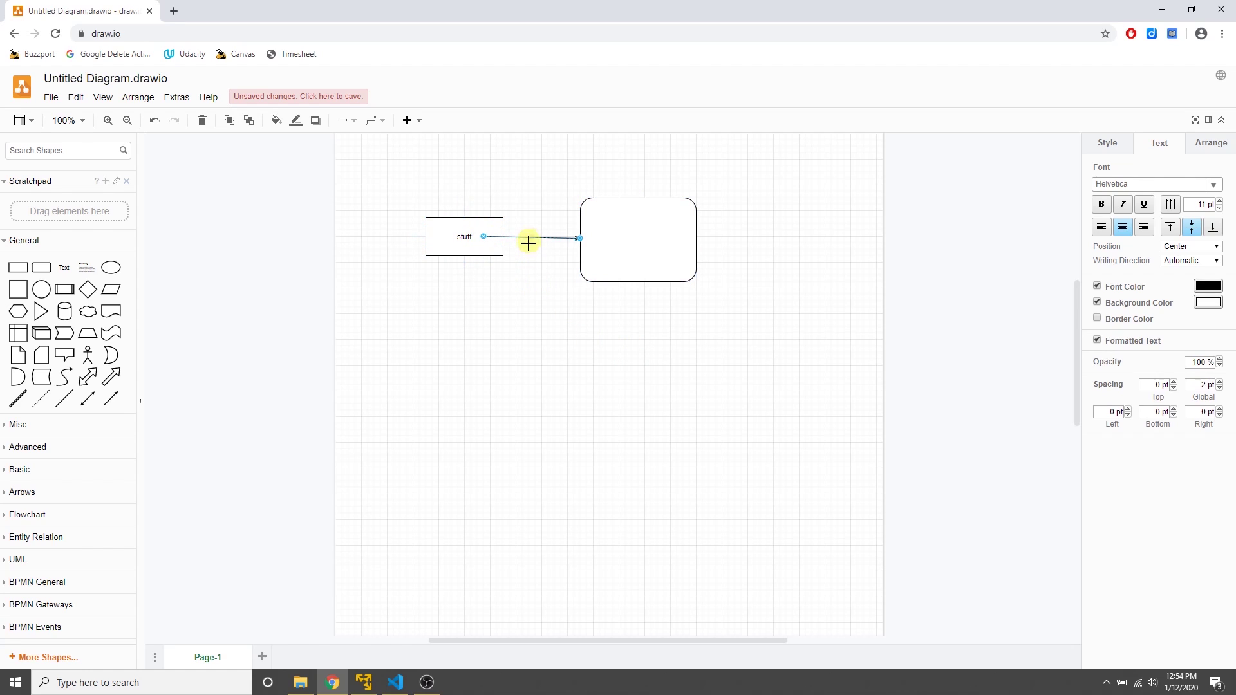
pyautogui.click(533, 320)
# Connect the "stuff" rectangle to the rounded rectangle with a floating directional connector, and reposition the rounded rectangle so the arrow runs straight.
pyautogui.moveTo(106, 404); pyautogui.dragTo(482, 236)
pyautogui.moveTo(548, 281); pyautogui.dragTo(666, 226)
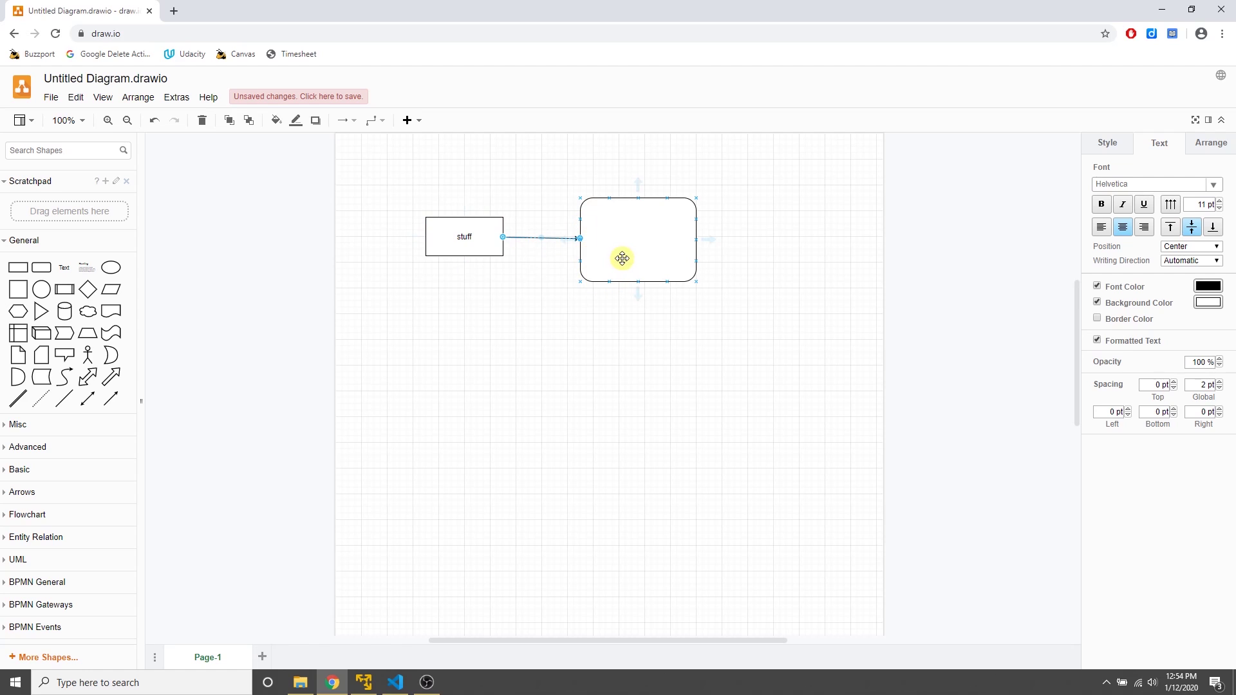
pyautogui.moveTo(625, 234)
pyautogui.mouseDown()
pyautogui.moveTo(610, 326)
pyautogui.moveTo(538, 356)
pyautogui.moveTo(472, 361)
pyautogui.moveTo(435, 341)
pyautogui.moveTo(466, 350)
pyautogui.moveTo(560, 325)
pyautogui.moveTo(541, 345)
pyautogui.moveTo(560, 339)
pyautogui.moveTo(613, 241)
pyautogui.moveTo(612, 252)
pyautogui.mouseUp()
pyautogui.click(798, 249)
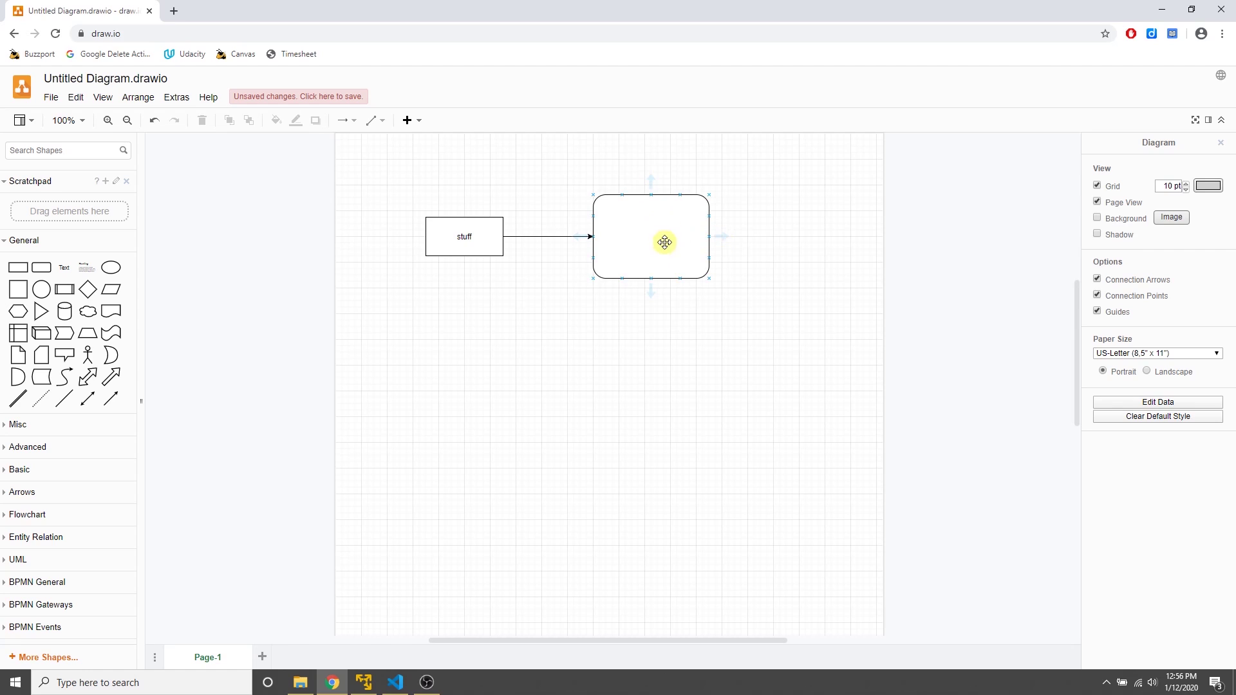
# Create connected copies of the rounded rectangle, one below it and one to its right.
pyautogui.click(651, 294)
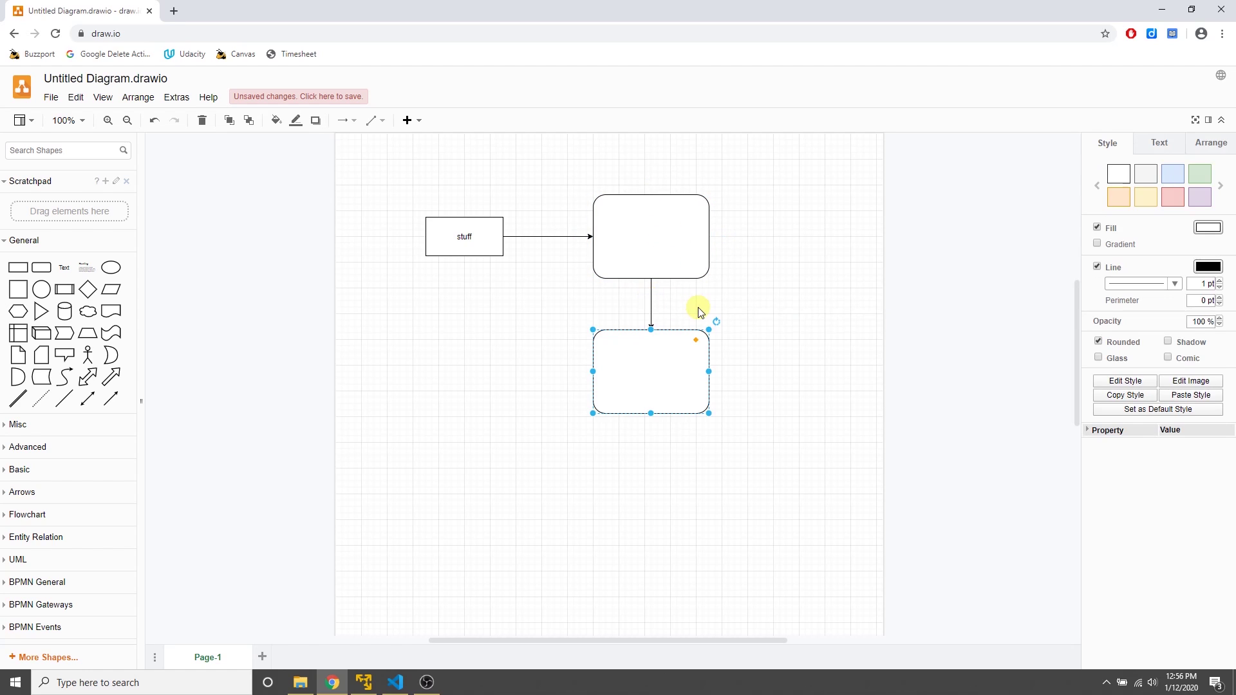
pyautogui.click(719, 288)
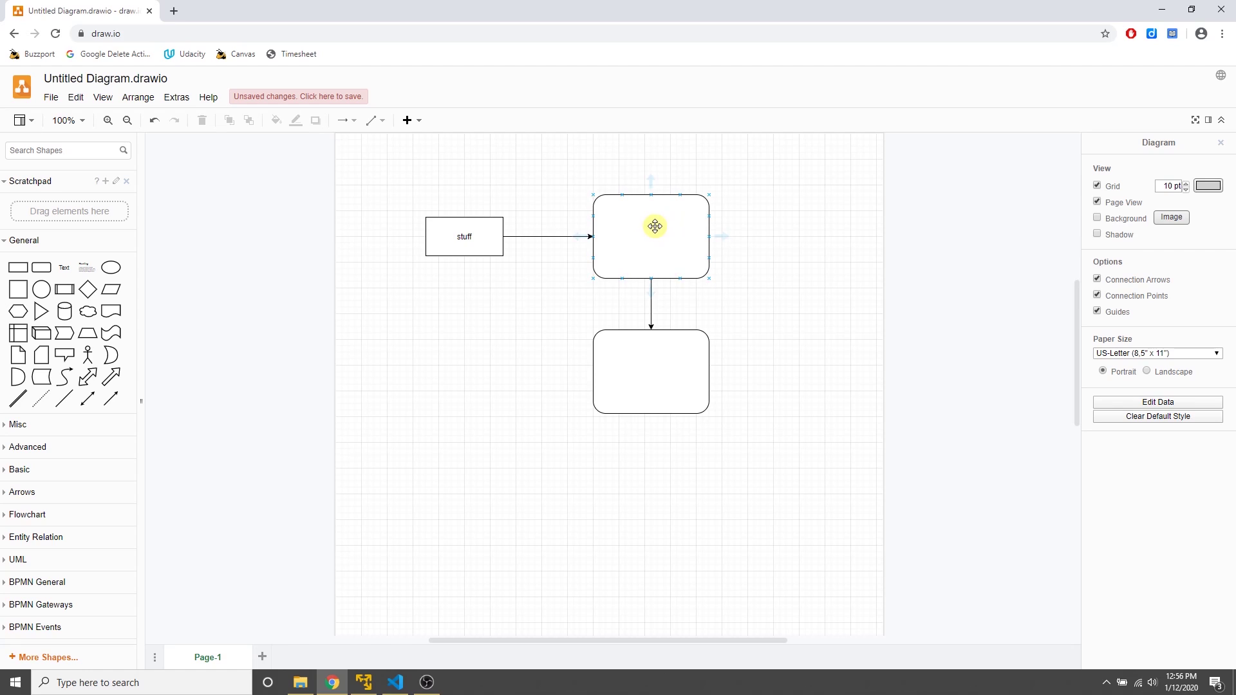
pyautogui.click(723, 239)
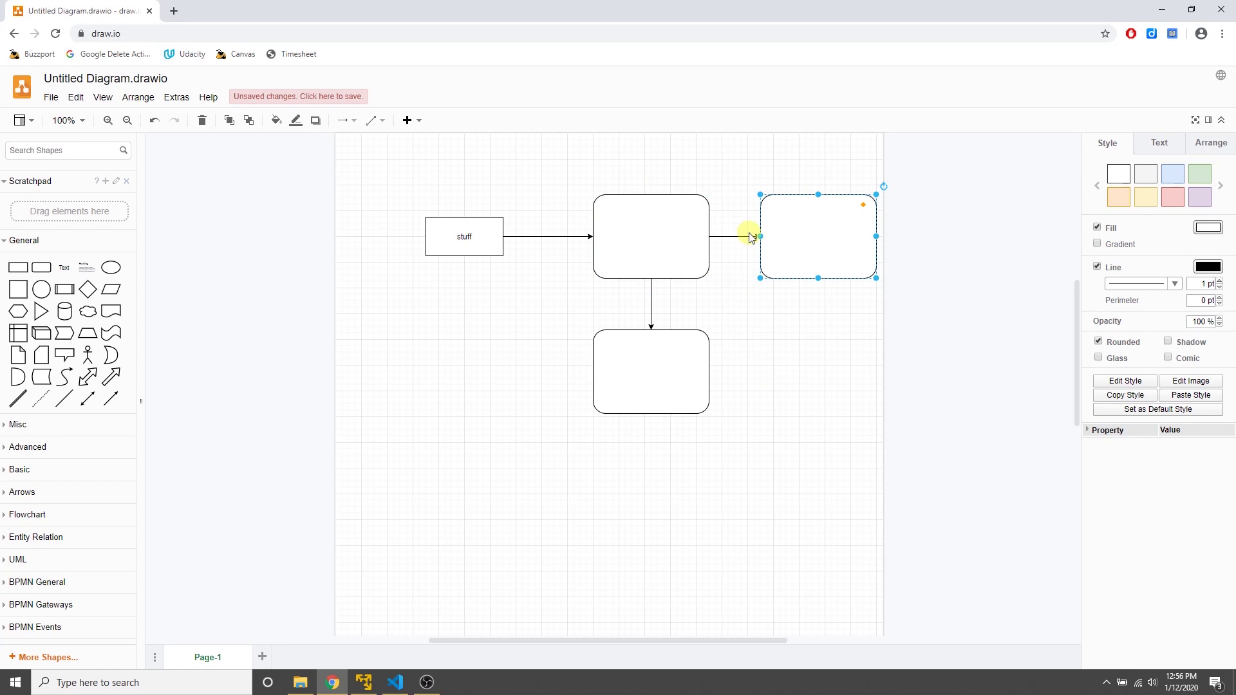
# Create a connected copy of the "stuff" rectangle below it, and a second connected copy placed beneath the first copy.
pyautogui.click(464, 270)
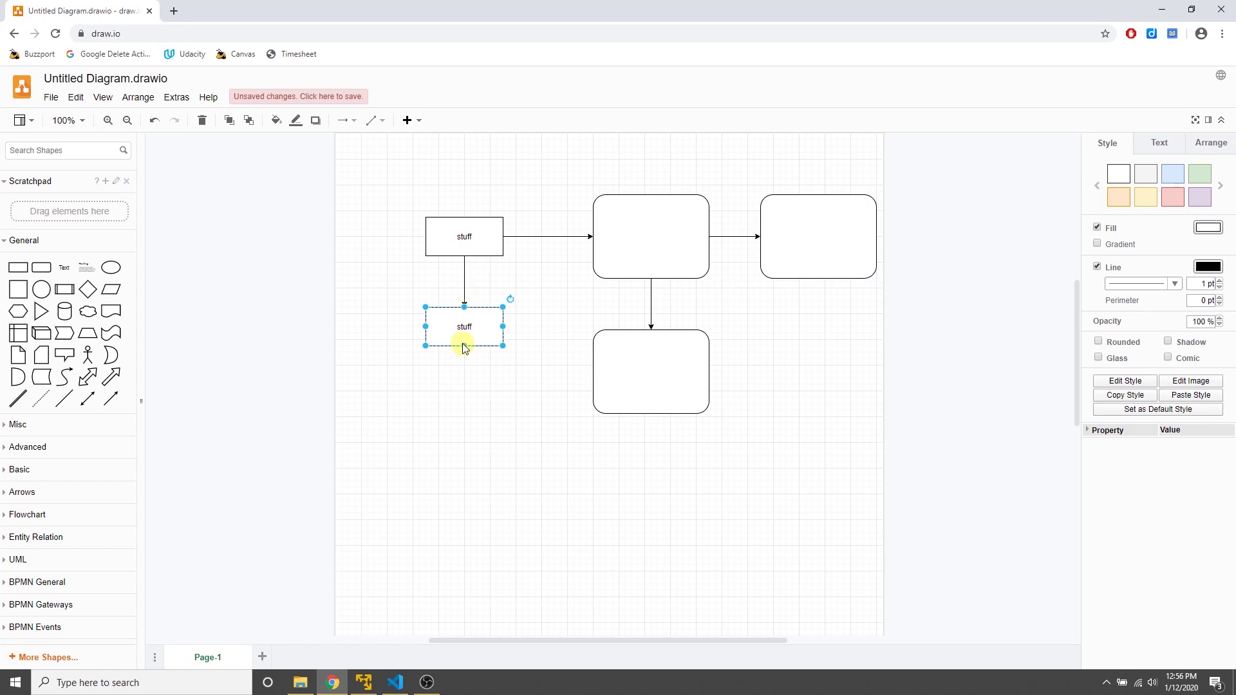
pyautogui.click(414, 328)
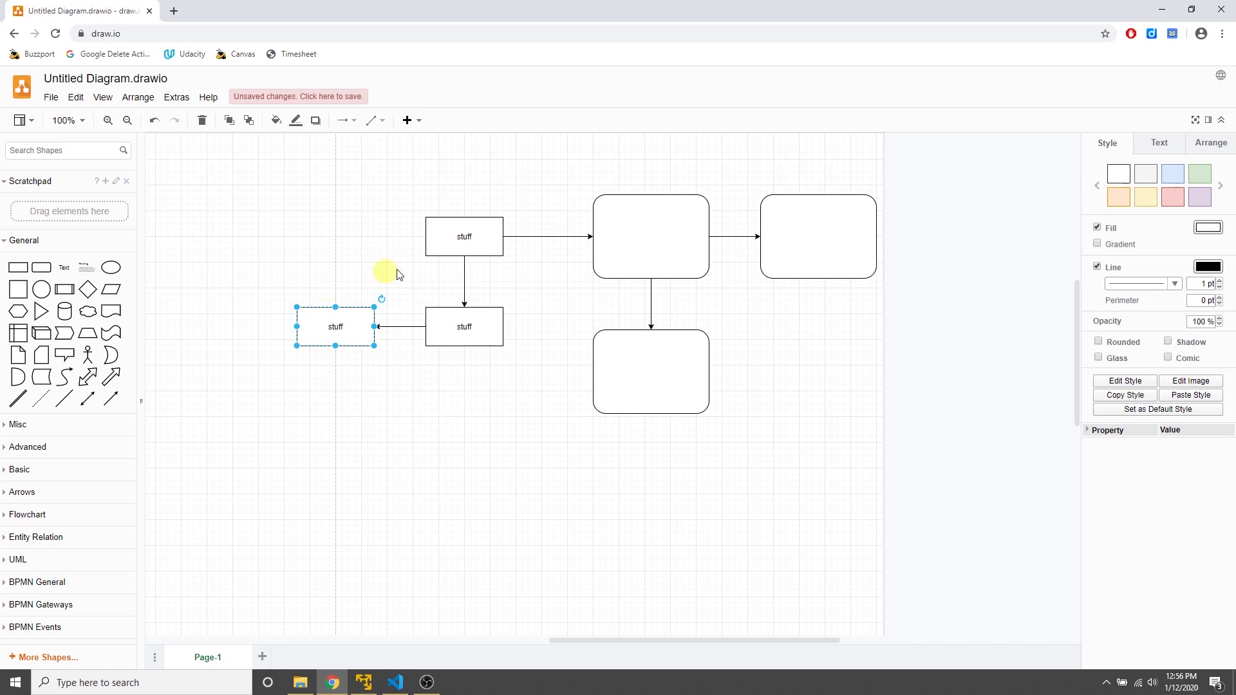
pyautogui.moveTo(323, 329)
pyautogui.moveTo(330, 330); pyautogui.dragTo(435, 412)
pyautogui.click(562, 516)
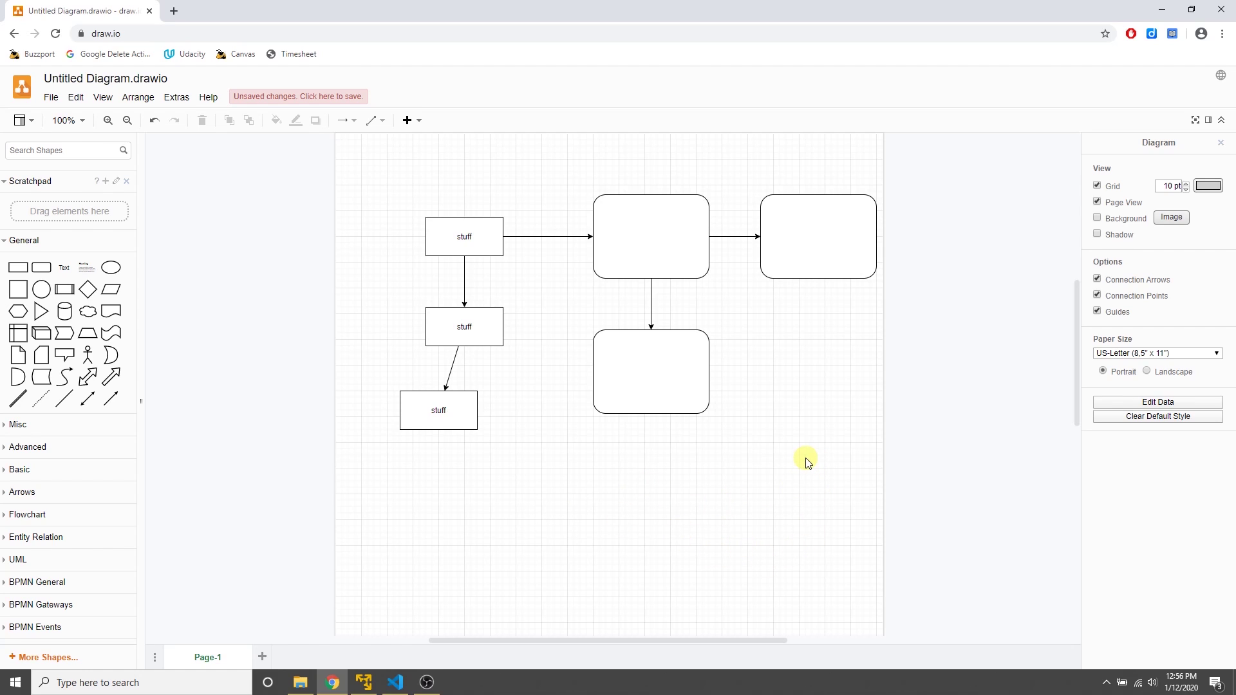
# Turn Page View off to show a continuous canvas and turn it back on.
pyautogui.click(1124, 203)
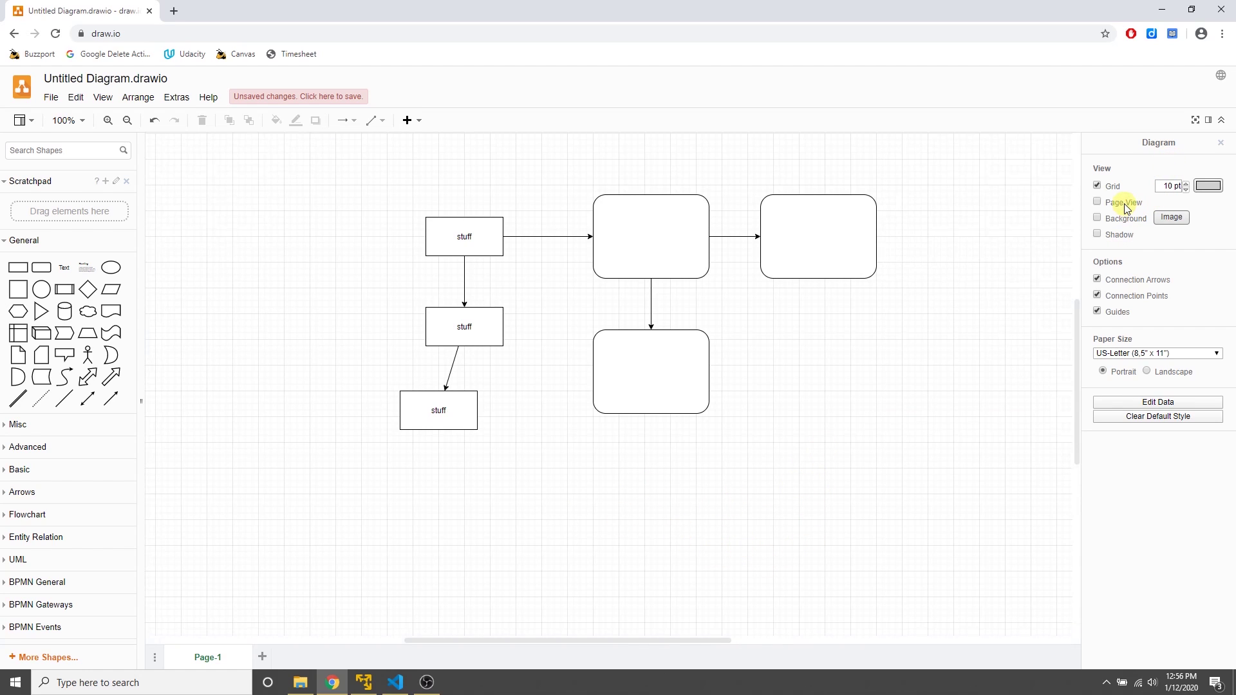
pyautogui.moveTo(1081, 402)
pyautogui.mouseDown()
pyautogui.moveTo(1075, 322)
pyautogui.moveTo(1077, 422)
pyautogui.moveTo(1071, 359)
pyautogui.moveTo(1070, 385)
pyautogui.mouseUp()
pyautogui.click(1135, 207)
pyautogui.scroll(-1, 815, 432)
pyautogui.scroll(-2, 824, 416)
pyautogui.scroll(2, 810, 416)
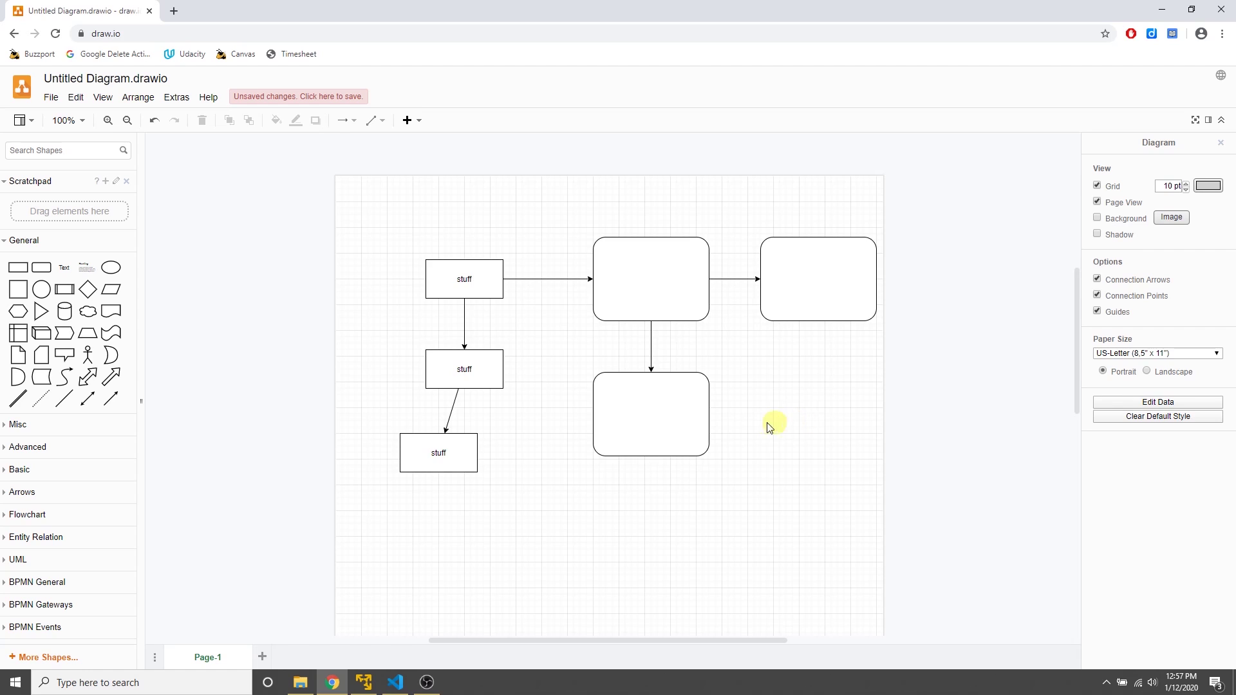
# Add a text label below the shapes and duplicate it to form a row of four labels.
pyautogui.scroll(-1, 389, 371)
pyautogui.moveTo(63, 267); pyautogui.dragTo(525, 510)
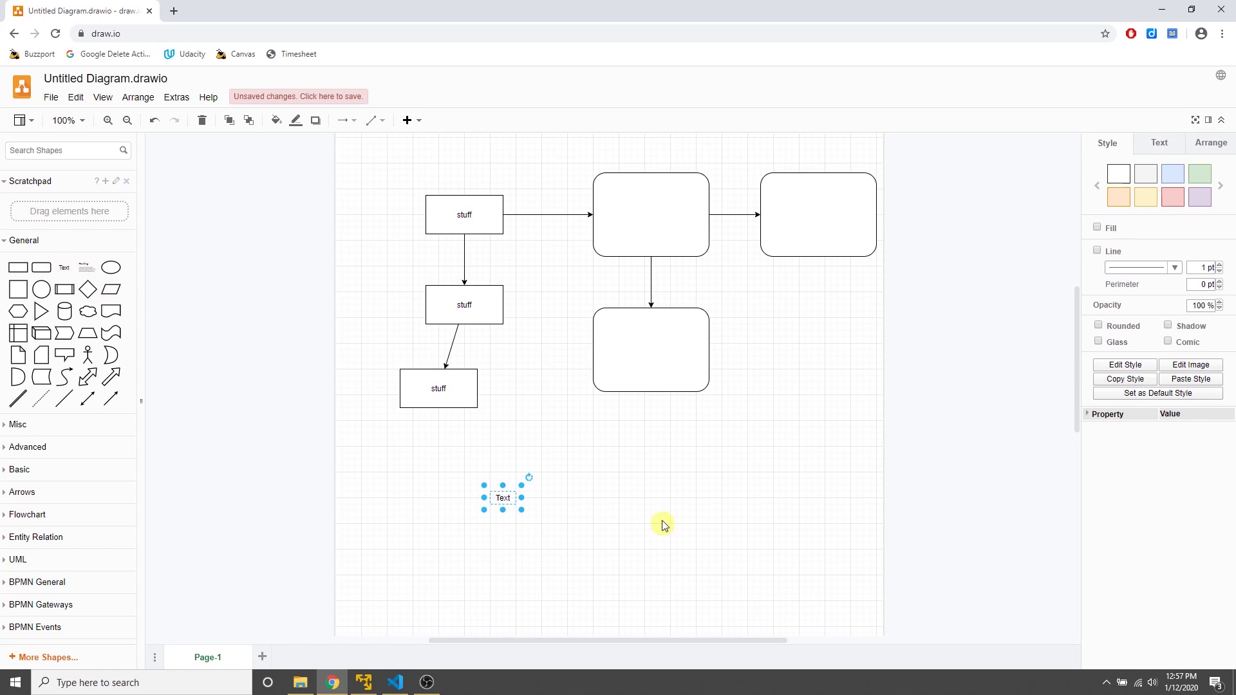
pyautogui.moveTo(508, 502); pyautogui.dragTo(608, 506)
pyautogui.moveTo(522, 516); pyautogui.dragTo(625, 497)
pyautogui.click(611, 549)
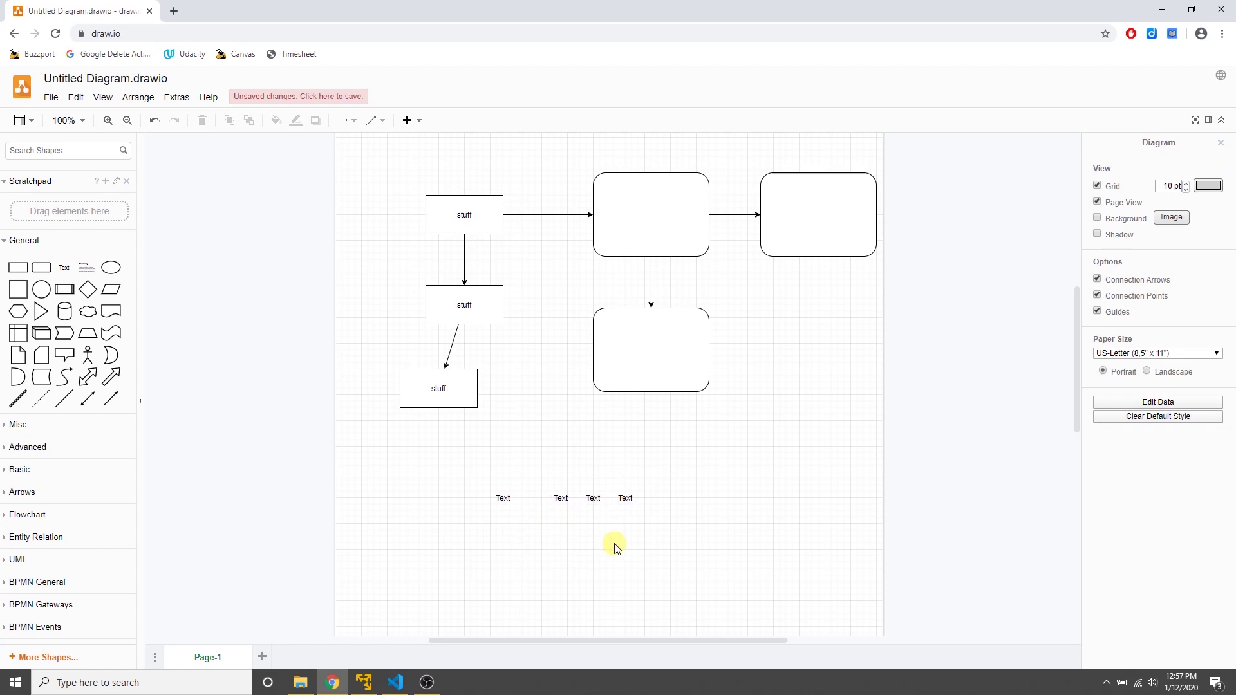
# Move the last text label slightly below the row and align all four labels to their top edges.
pyautogui.moveTo(416, 461); pyautogui.dragTo(641, 552)
pyautogui.moveTo(676, 548); pyautogui.dragTo(684, 546)
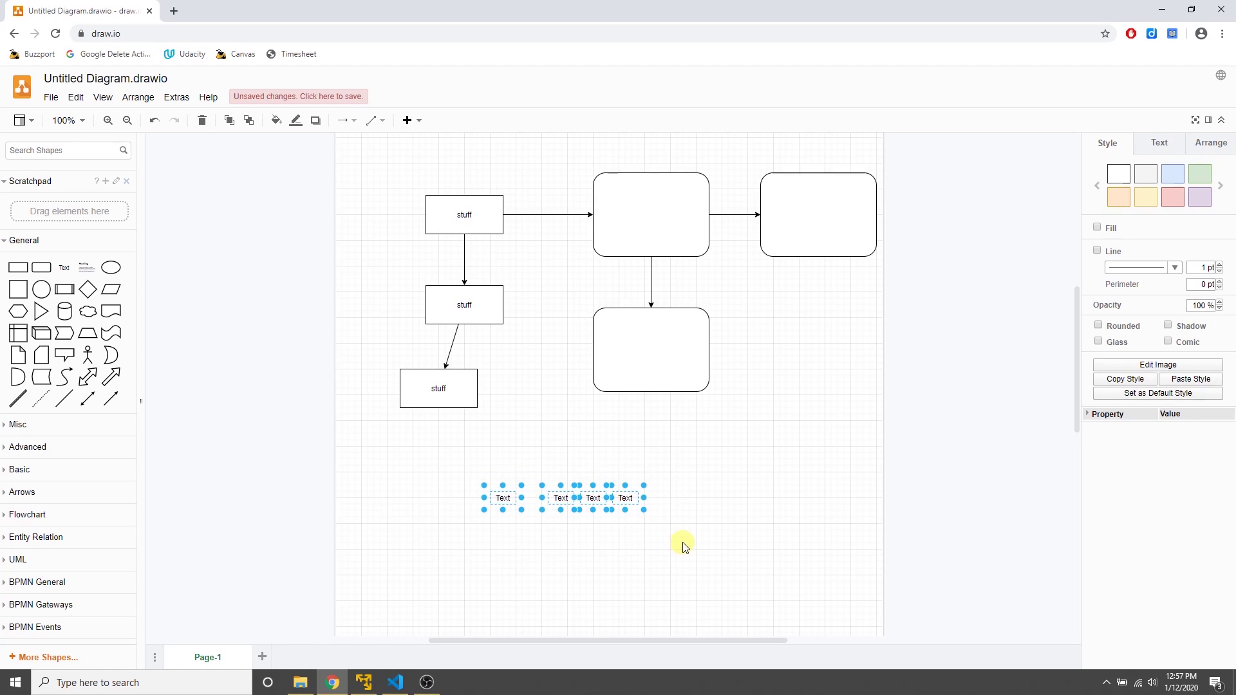
pyautogui.click(1210, 143)
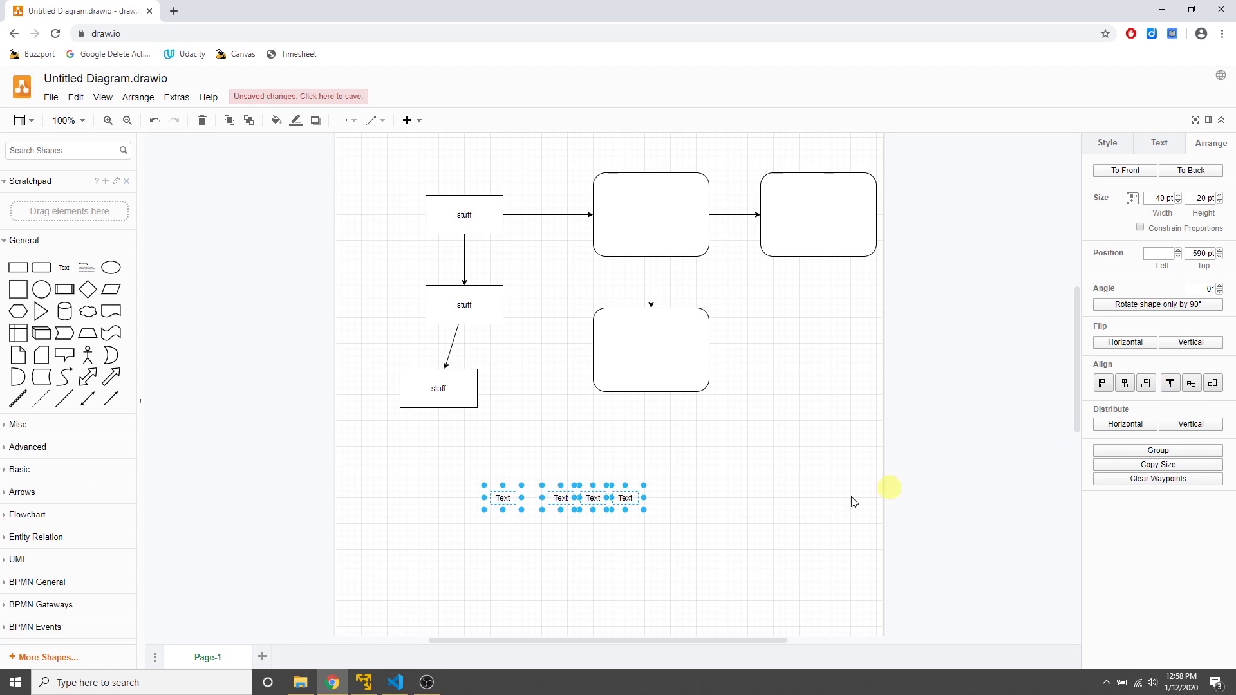
pyautogui.click(715, 506)
pyautogui.moveTo(623, 498); pyautogui.dragTo(624, 505)
pyautogui.click(547, 533)
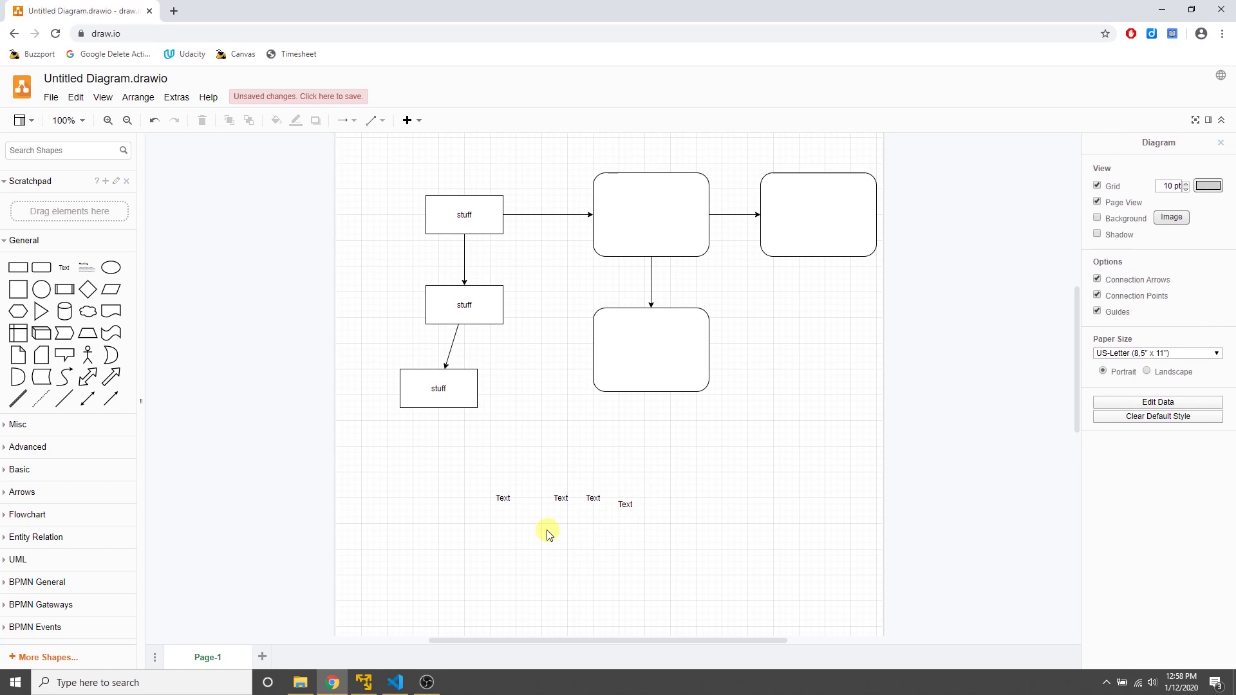
pyautogui.moveTo(478, 474); pyautogui.dragTo(723, 592)
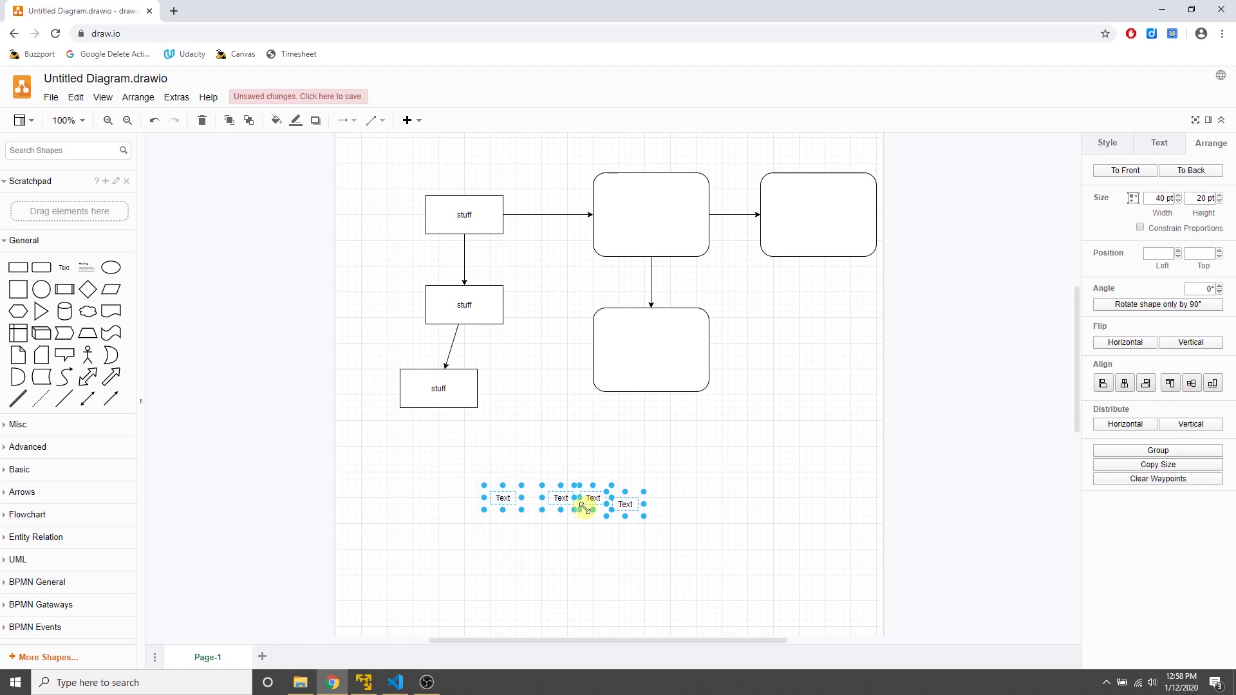
pyautogui.click(1171, 383)
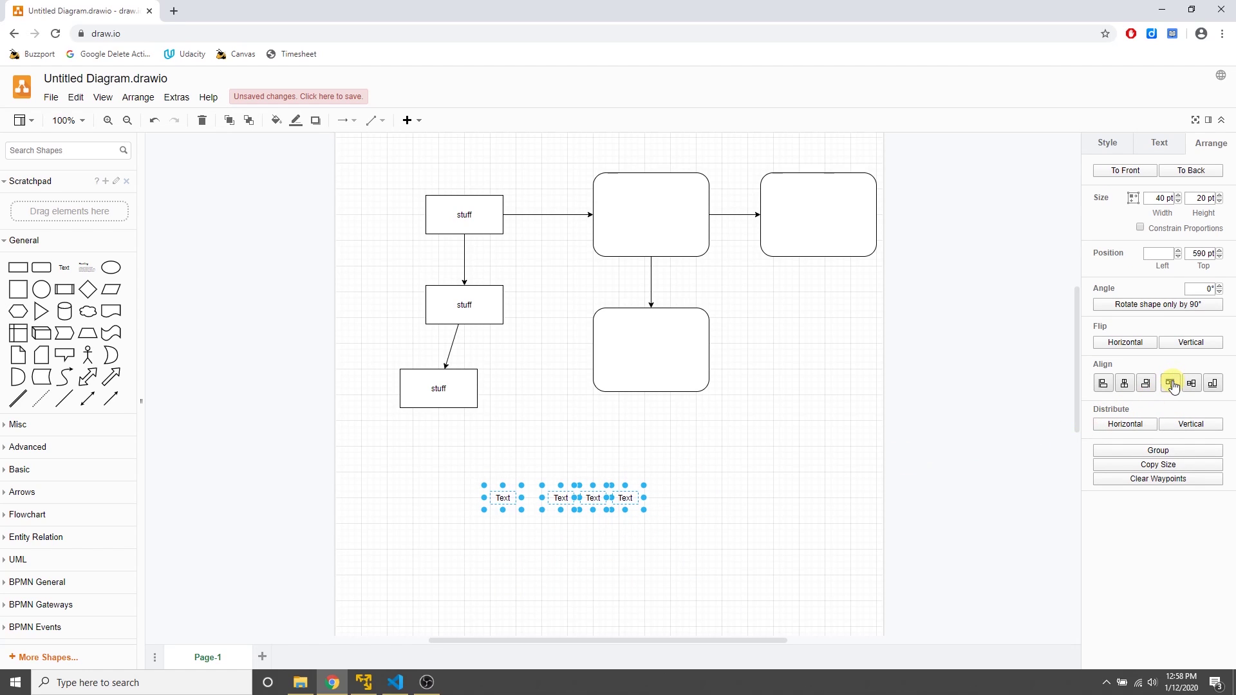
# Distribute the four text labels evenly in the horizontal direction.
pyautogui.click(702, 521)
pyautogui.moveTo(476, 466); pyautogui.dragTo(705, 538)
pyautogui.click(1126, 425)
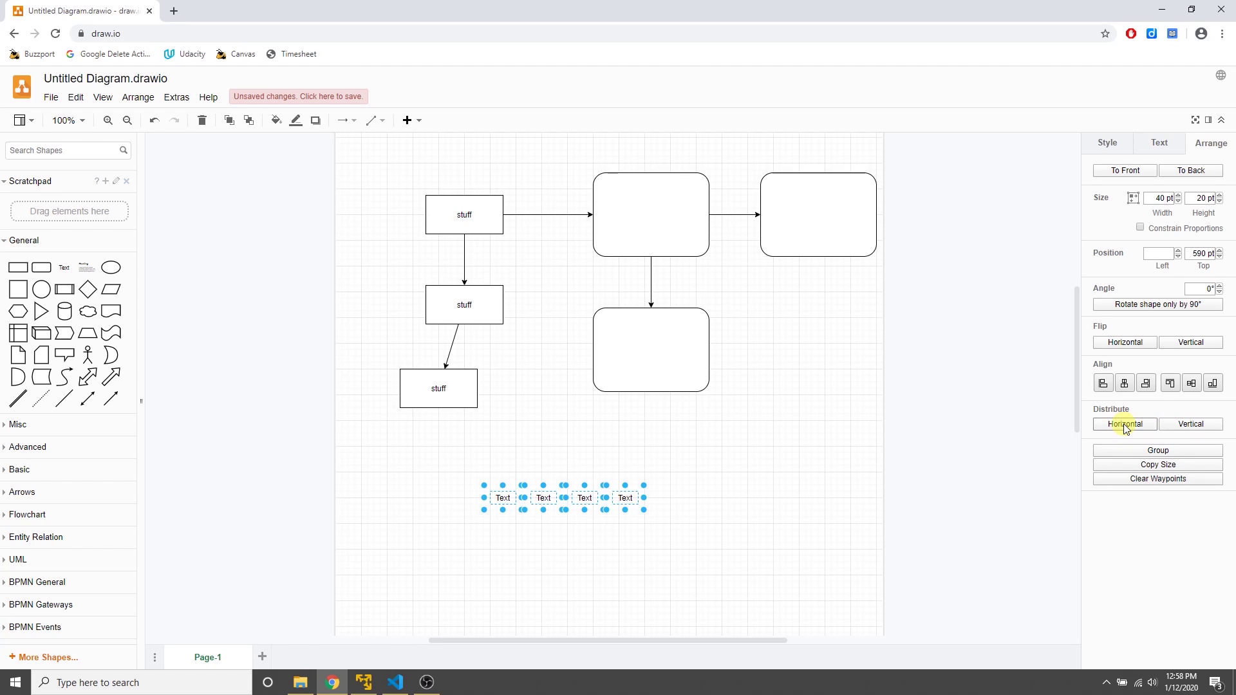
pyautogui.click(524, 557)
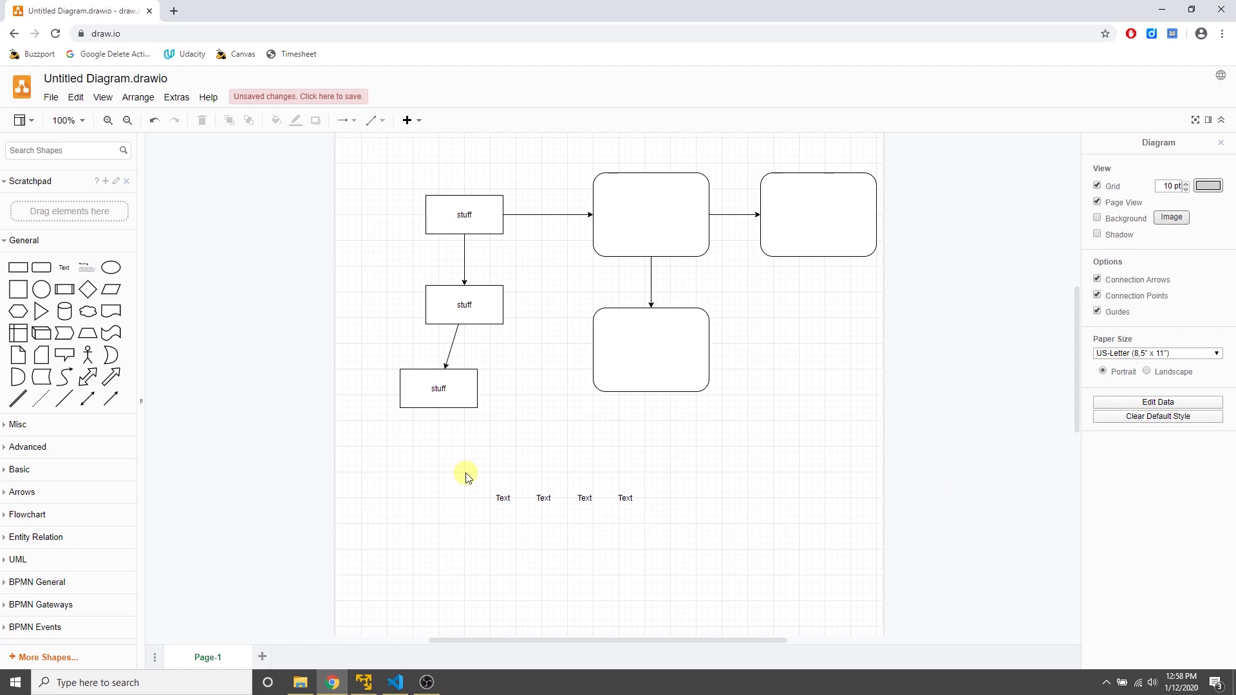
# Move the second, third and fourth text labels above and below the first one to form a staggered column.
pyautogui.moveTo(542, 497); pyautogui.dragTo(507, 548)
pyautogui.moveTo(583, 502); pyautogui.dragTo(529, 582)
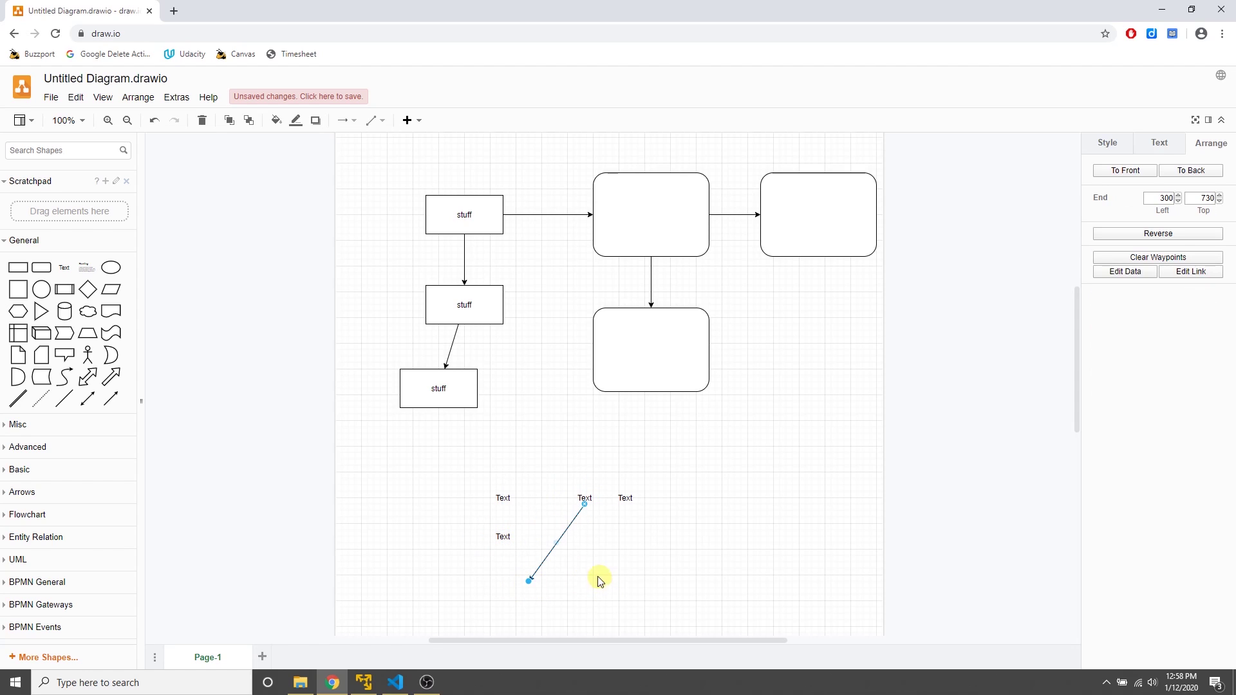
pyautogui.hotkey('ctrl', 'z')
pyautogui.moveTo(584, 498); pyautogui.dragTo(489, 465)
pyautogui.moveTo(623, 498); pyautogui.dragTo(489, 562)
pyautogui.click(546, 547)
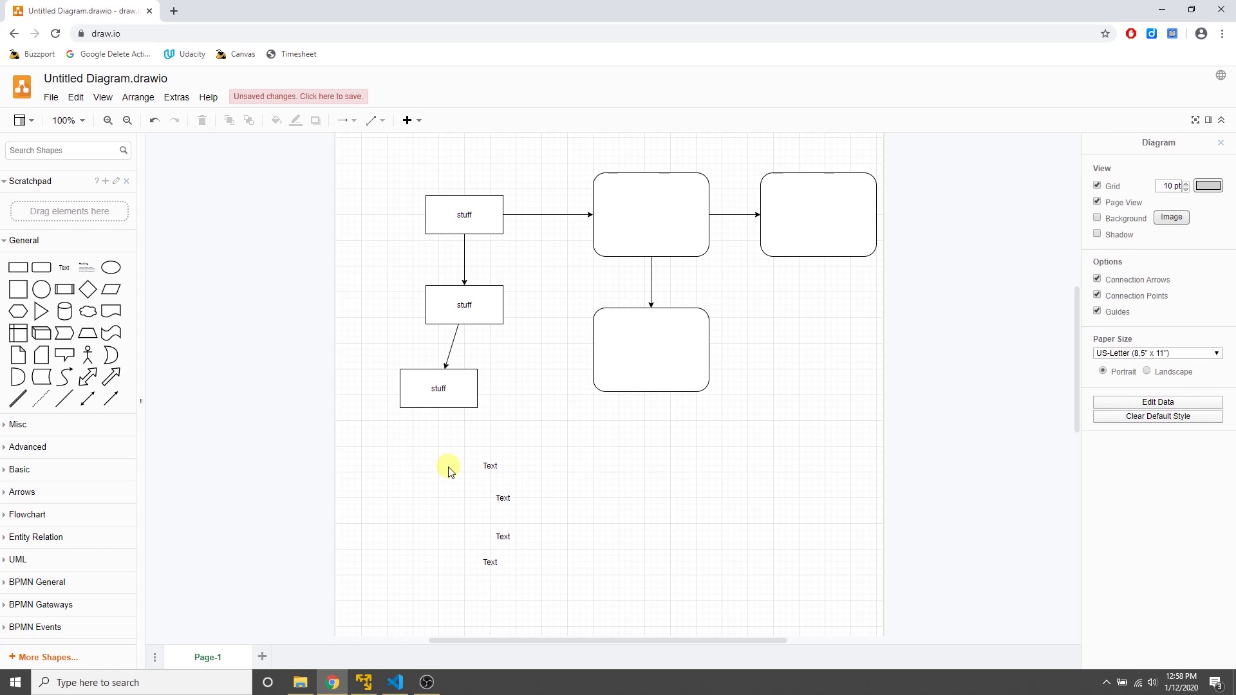
# Align the four text labels in the column to their horizontal centers.
pyautogui.moveTo(438, 434); pyautogui.dragTo(559, 587)
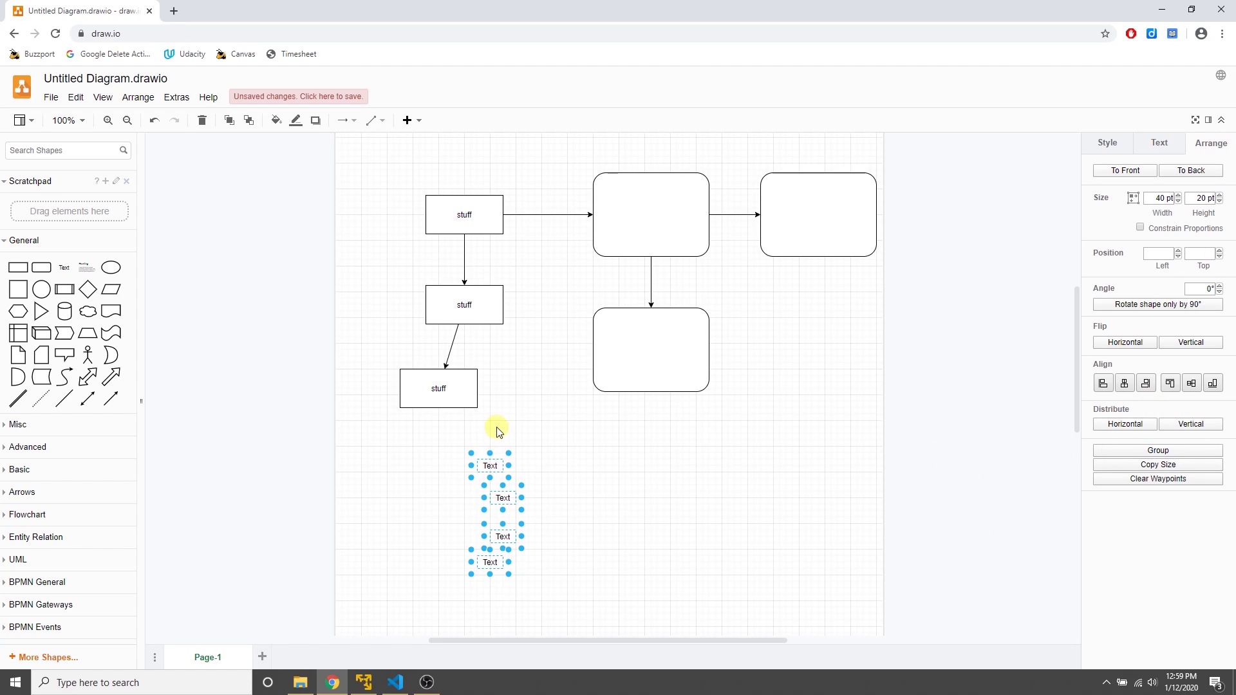
pyautogui.click(1127, 385)
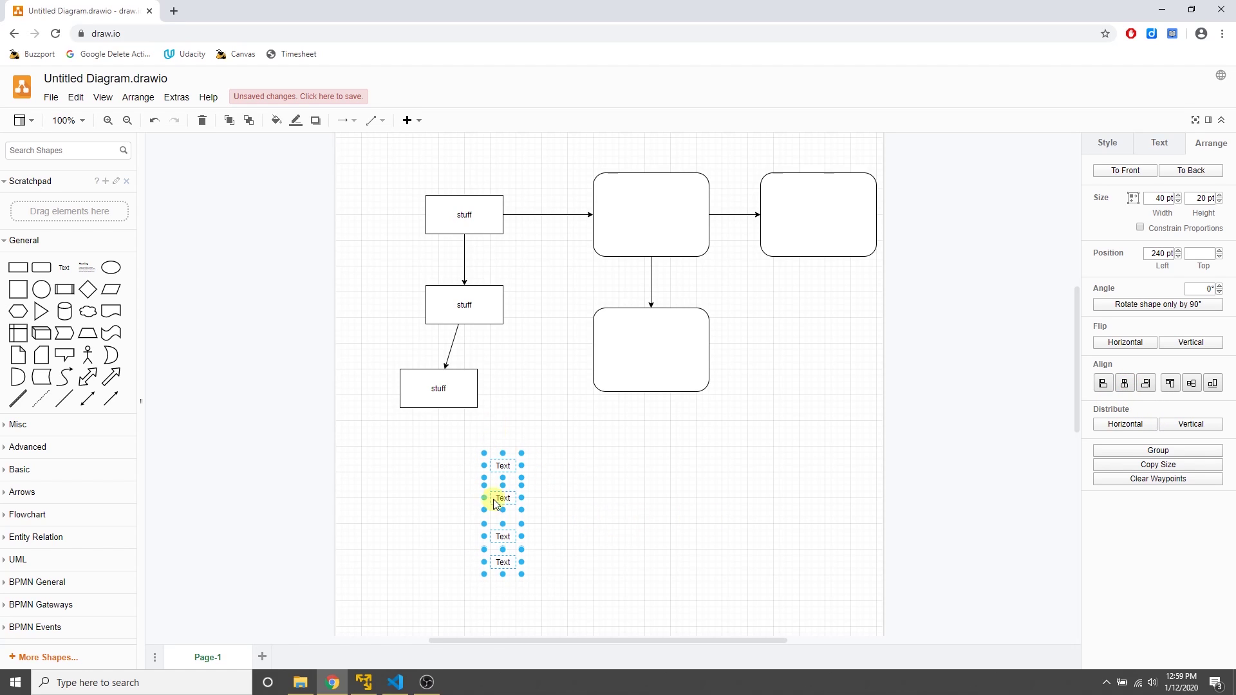
pyautogui.click(602, 515)
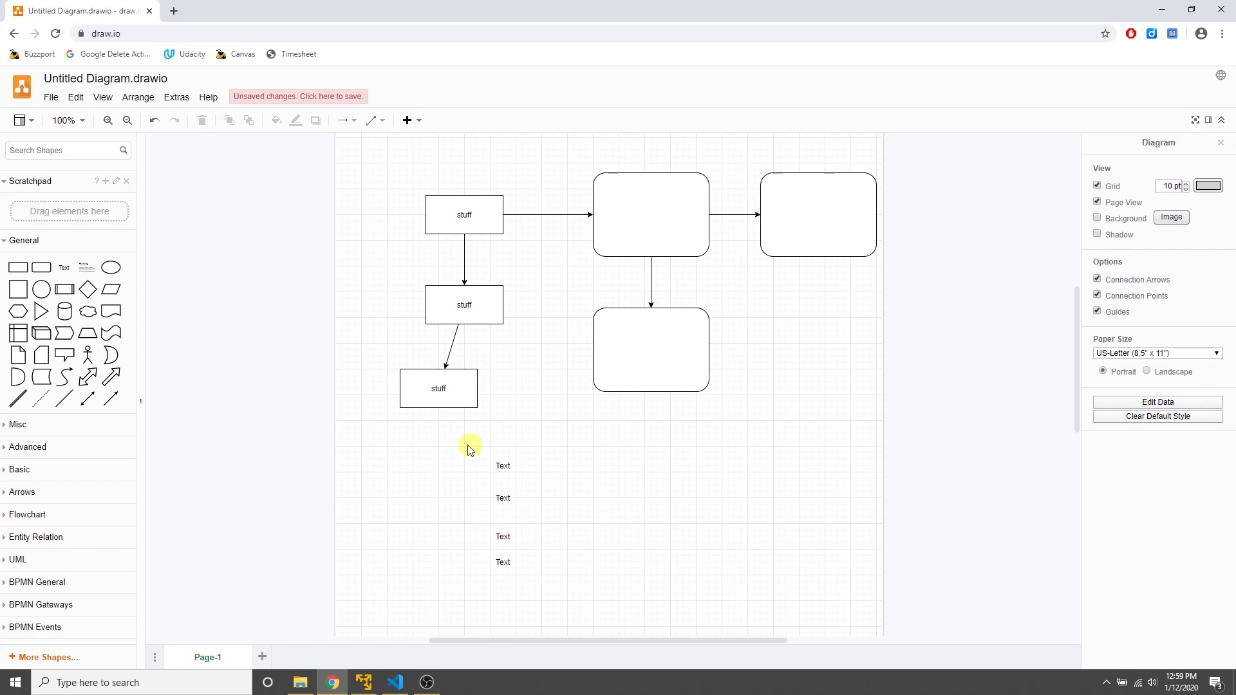
# Distribute the four text labels evenly in the vertical direction.
pyautogui.moveTo(440, 444); pyautogui.dragTo(587, 610)
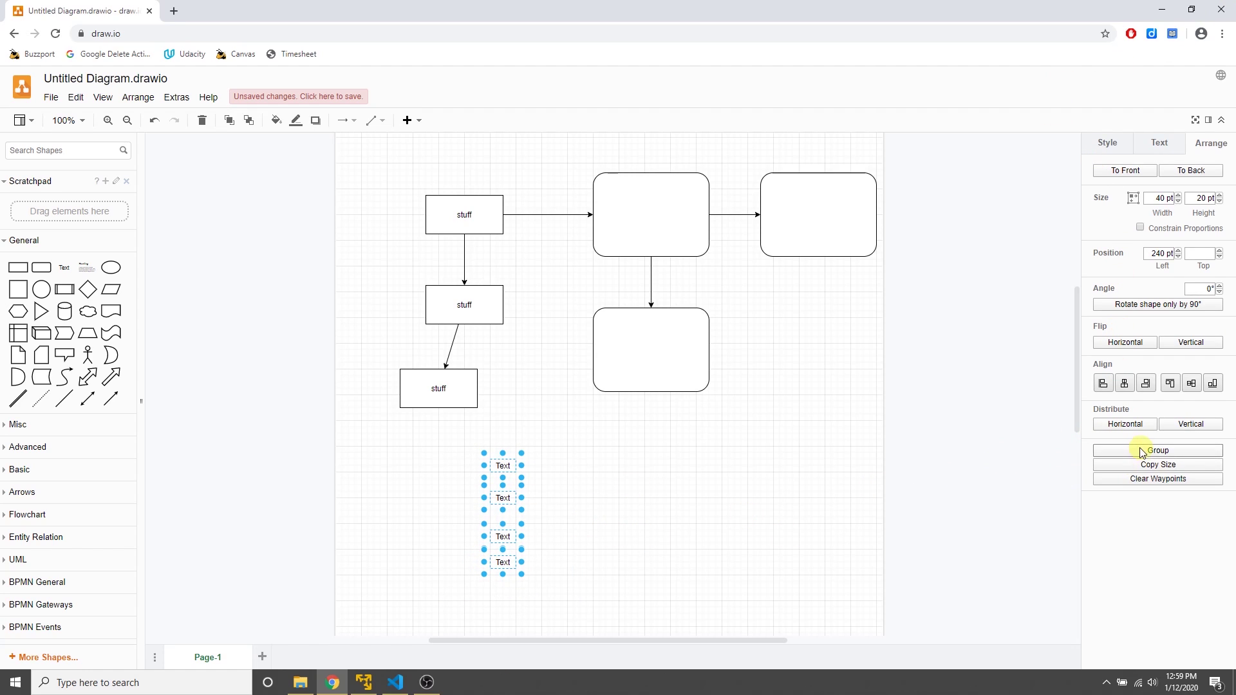
pyautogui.click(1202, 424)
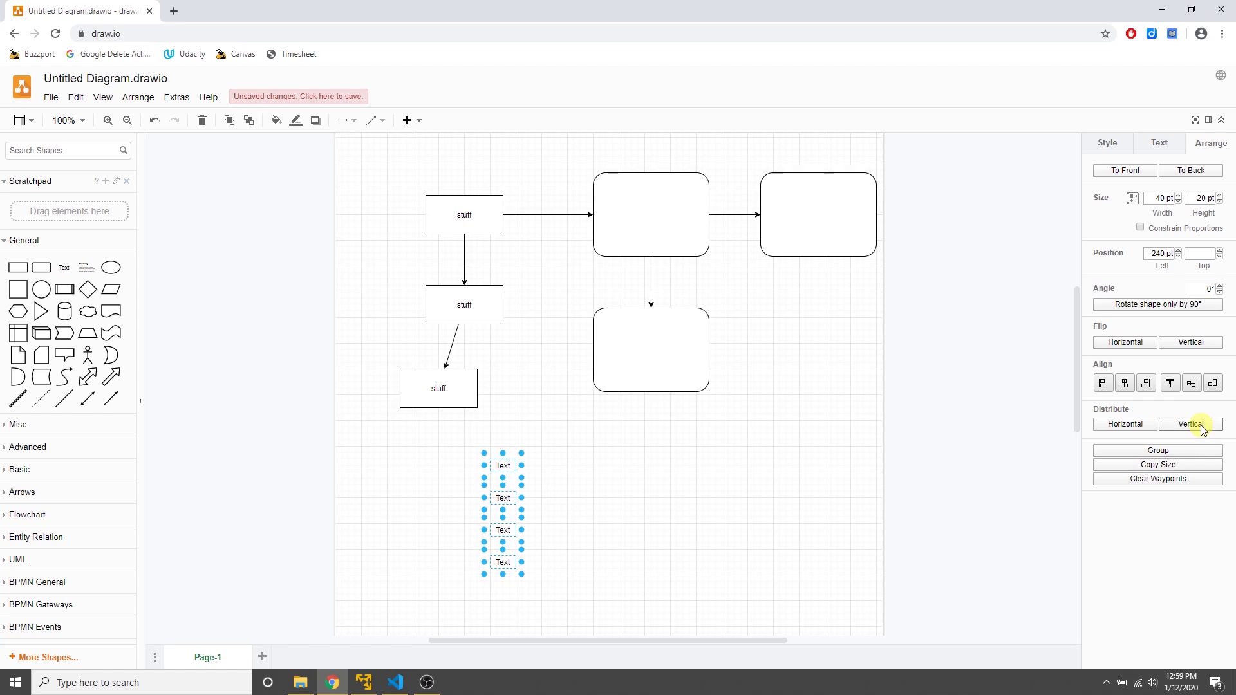
pyautogui.click(624, 525)
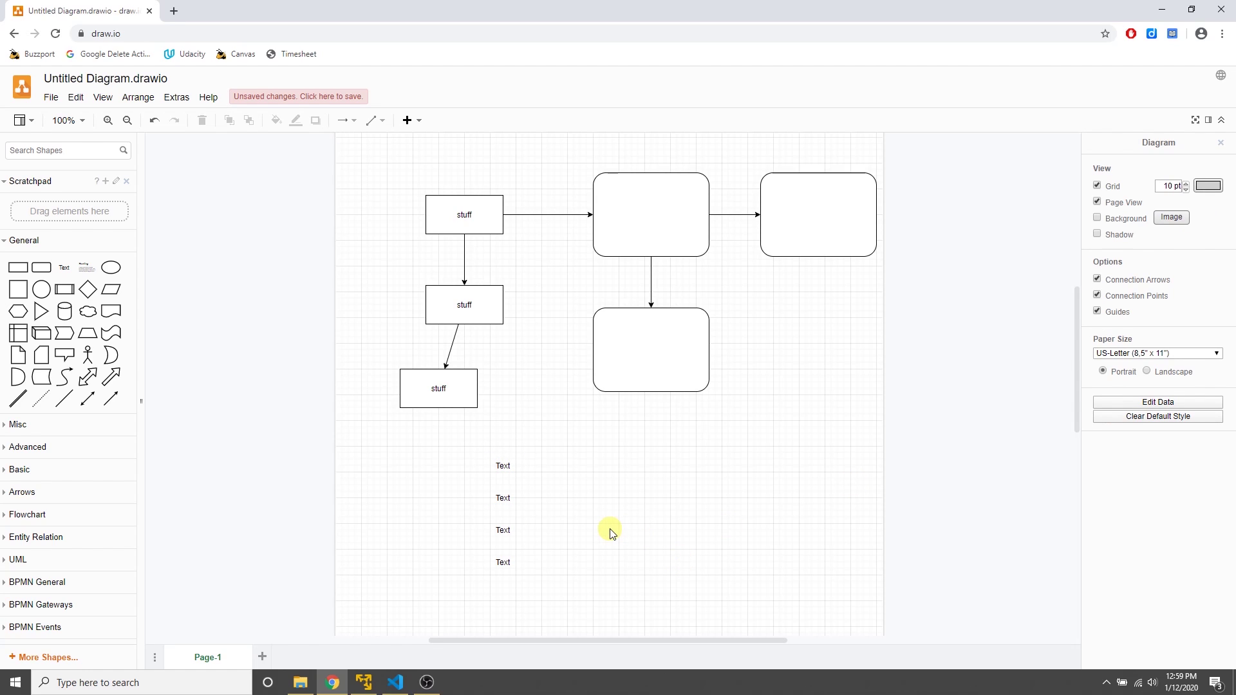
# Export the diagram as a PNG at 100% zoom with a copy of the diagram included.
pyautogui.click(454, 296)
pyautogui.click(49, 97)
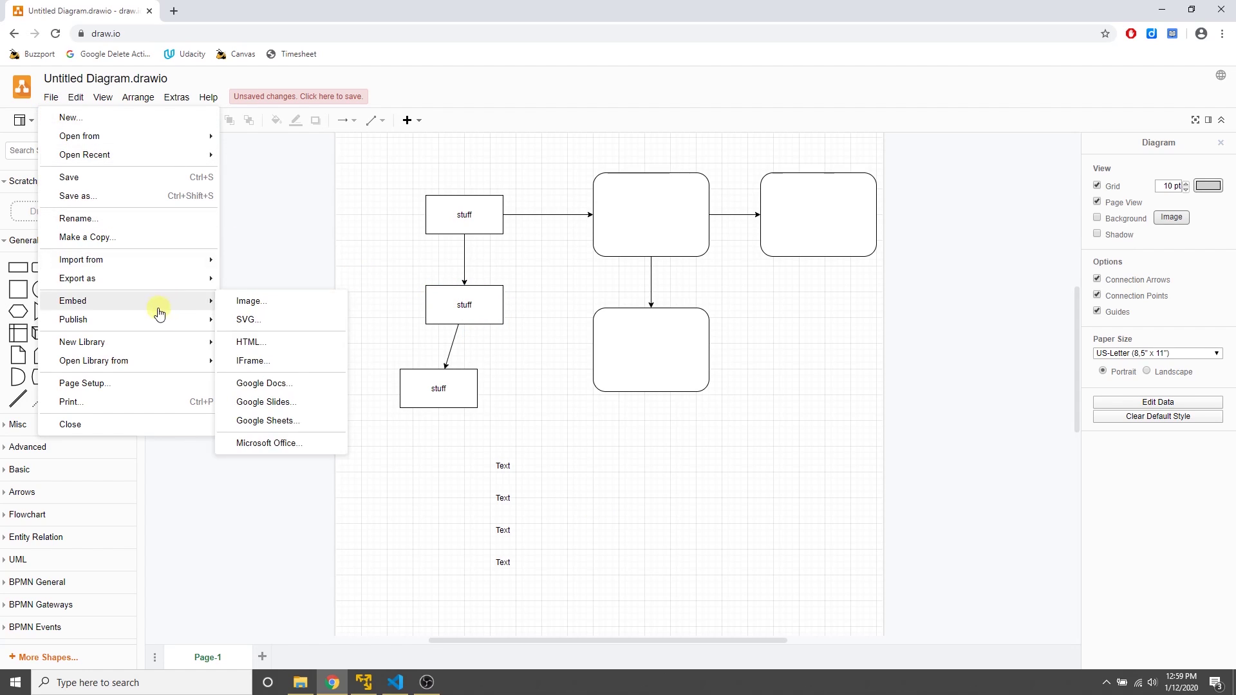
pyautogui.moveTo(98, 287)
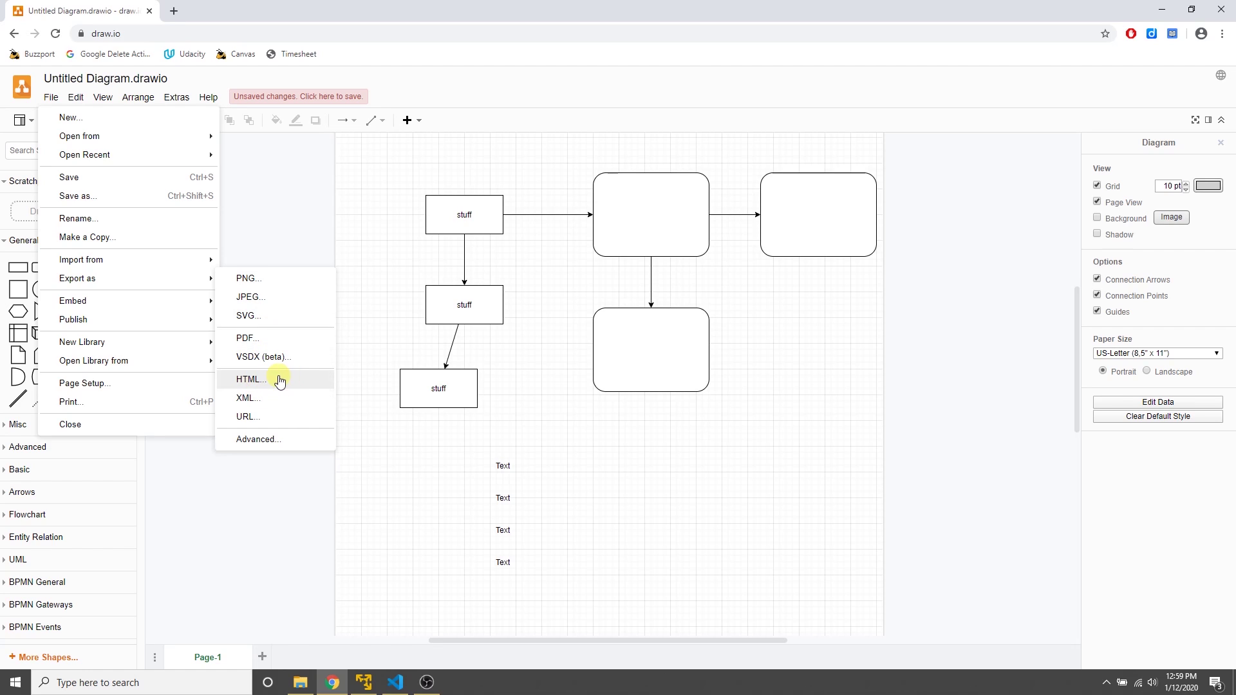
pyautogui.click(266, 284)
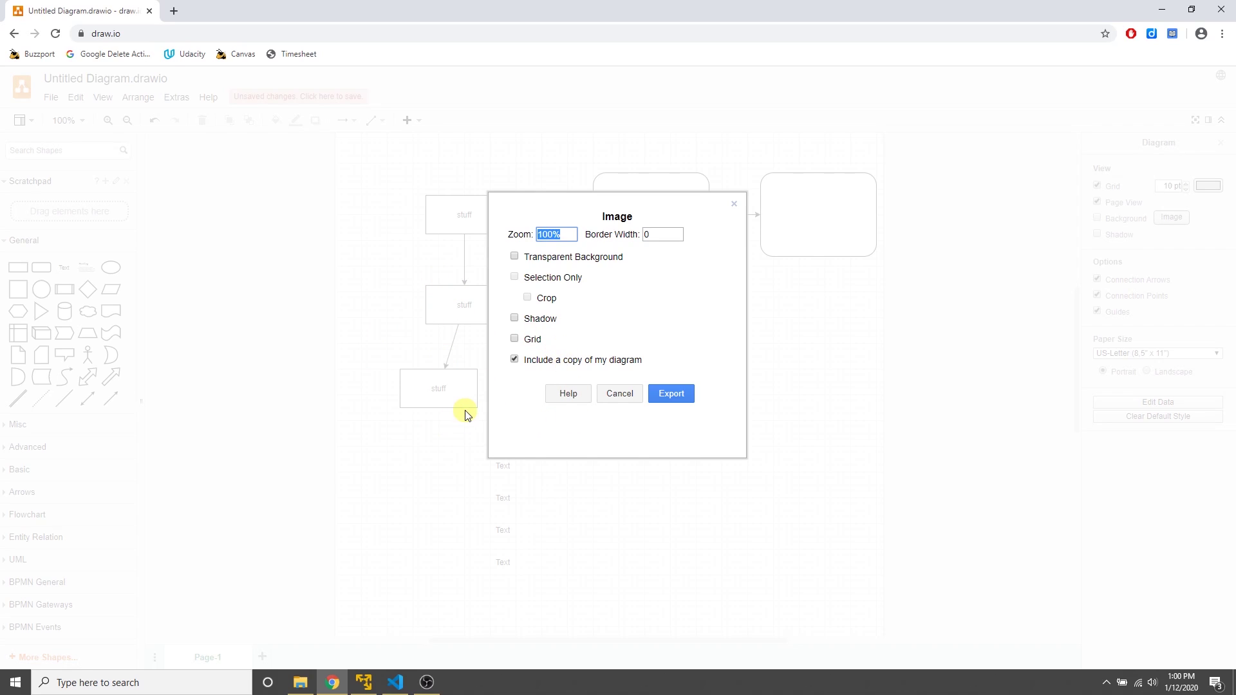
pyautogui.click(677, 400)
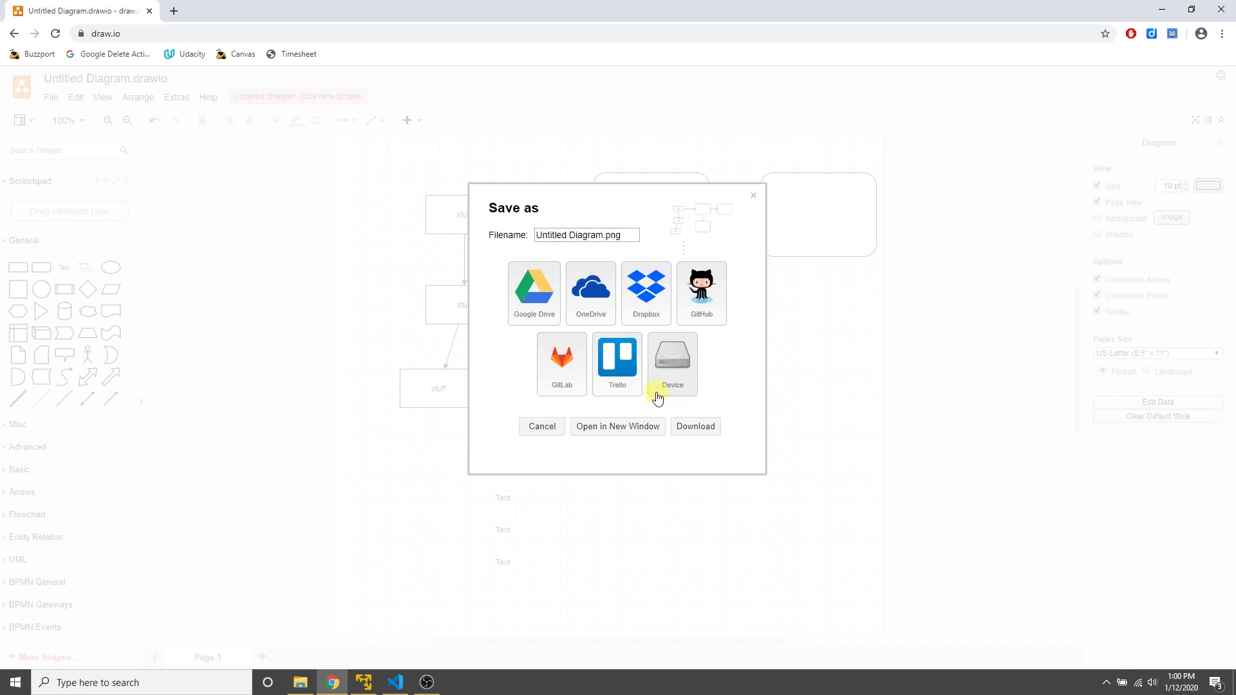
# Name the exported image diagram1.png and save it to the device.
pyautogui.click(552, 235)
pyautogui.moveTo(601, 235); pyautogui.dragTo(506, 234)
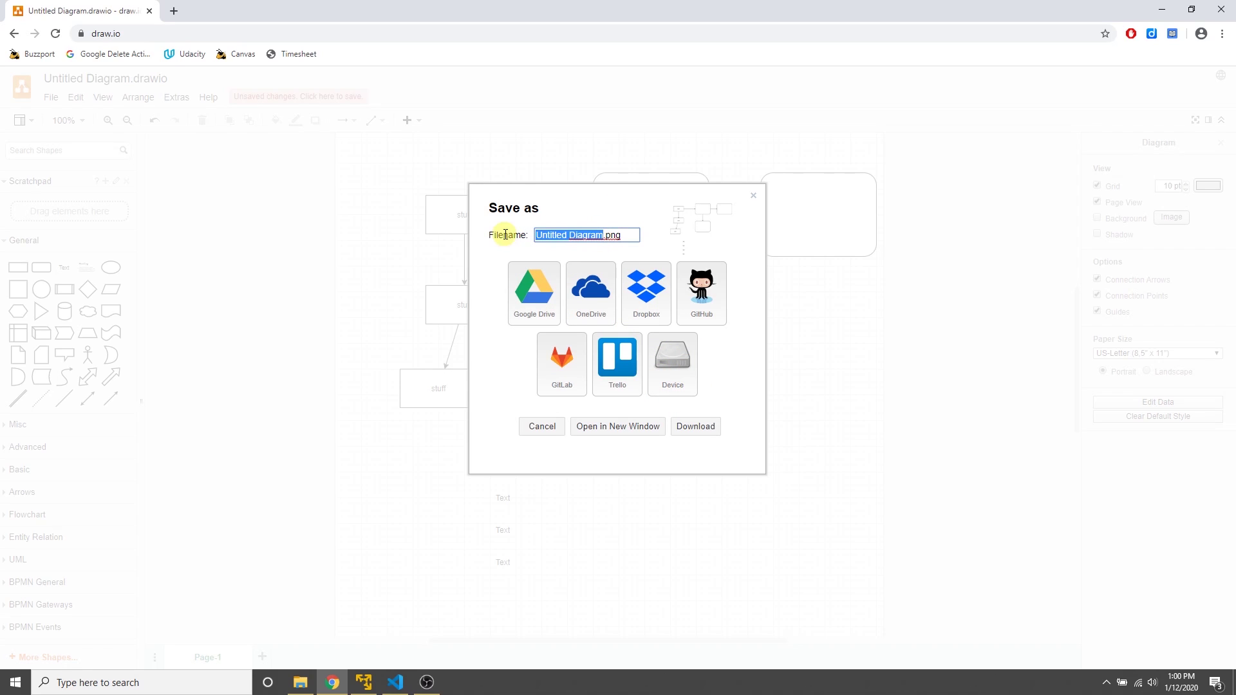
pyautogui.write('dia')
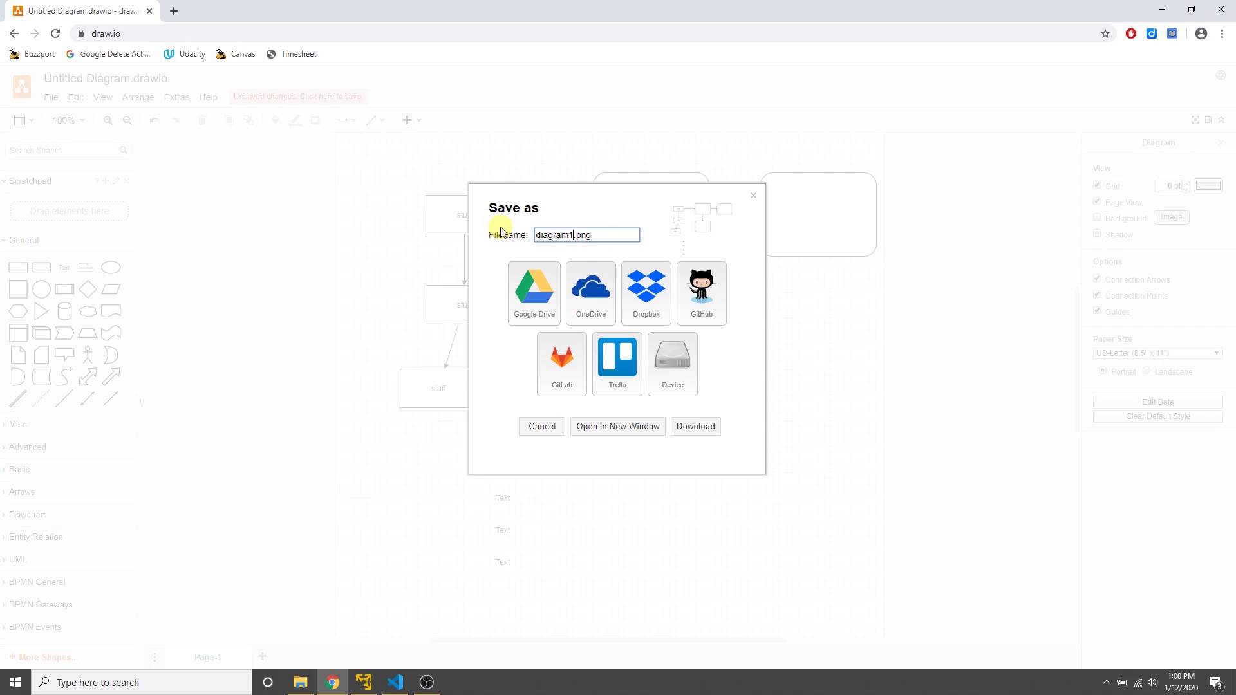
pyautogui.click(681, 376)
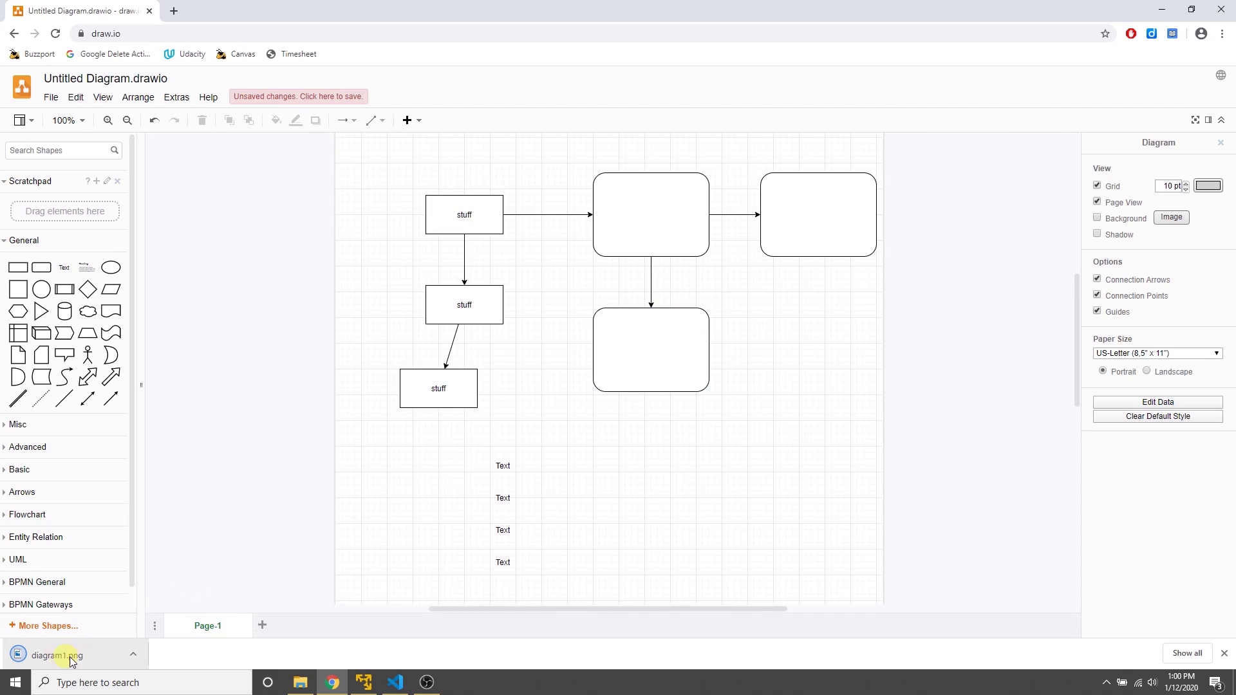
# Open the downloaded diagram1.png in Photos to check it, and look over the export formats again.
pyautogui.click(58, 657)
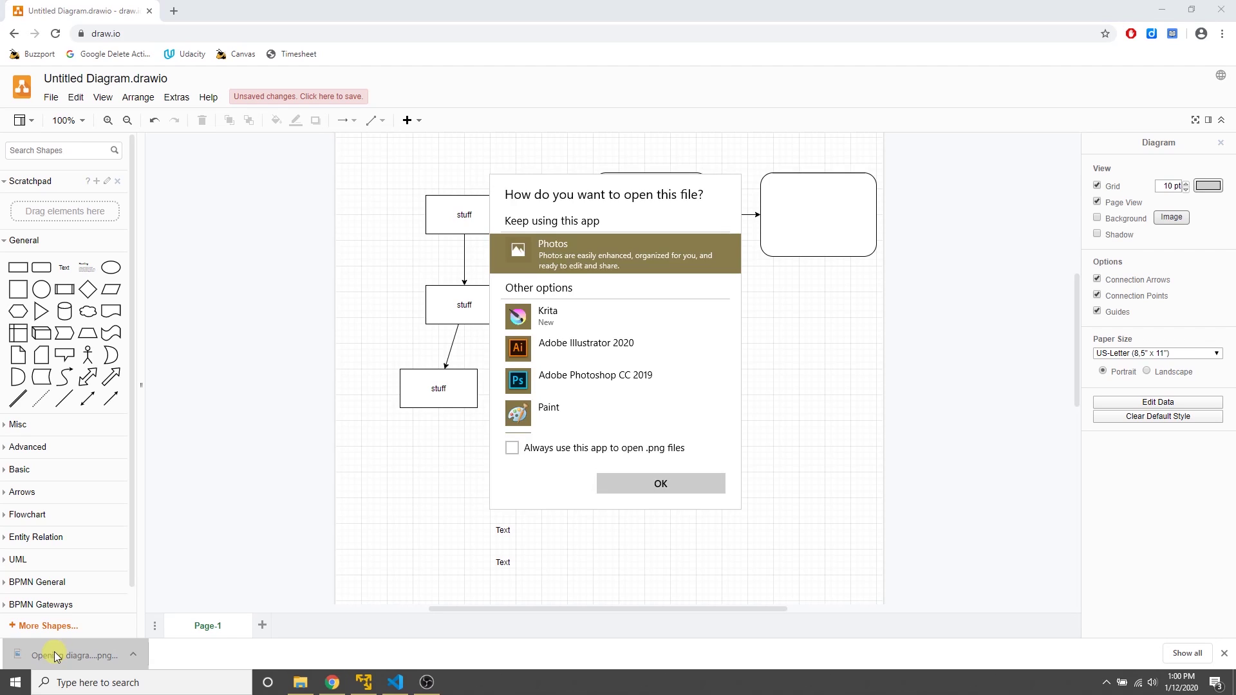
pyautogui.click(688, 485)
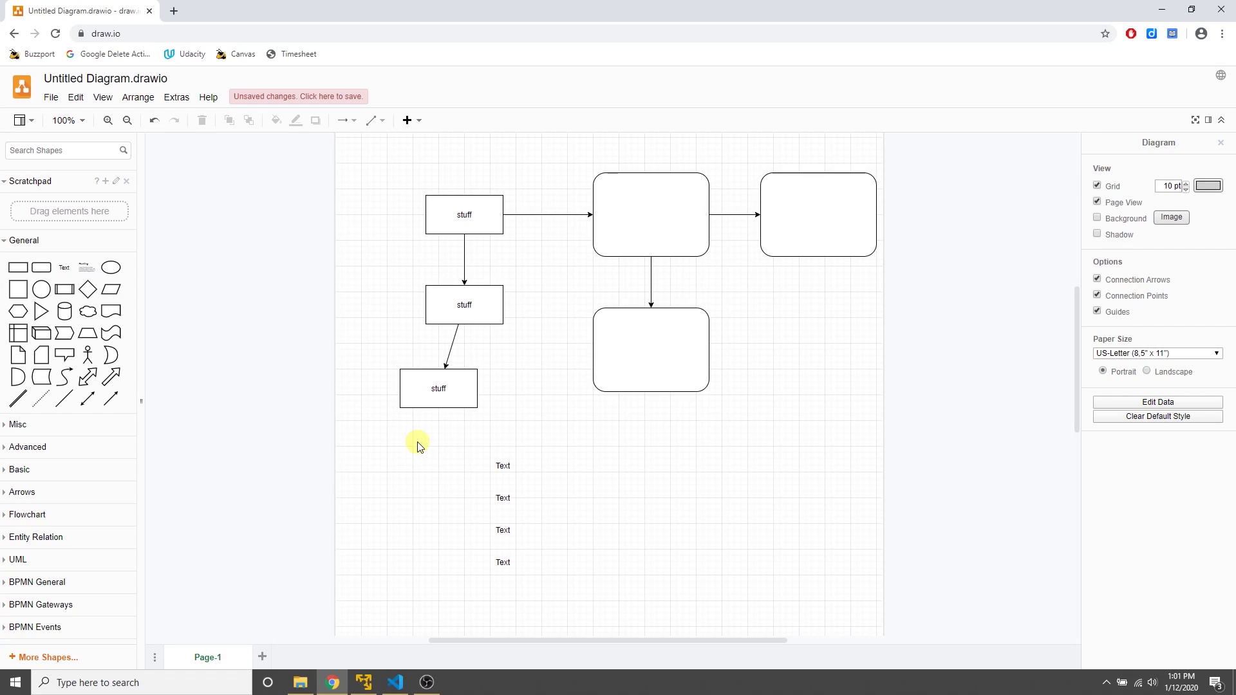
pyautogui.click(51, 97)
pyautogui.moveTo(90, 284)
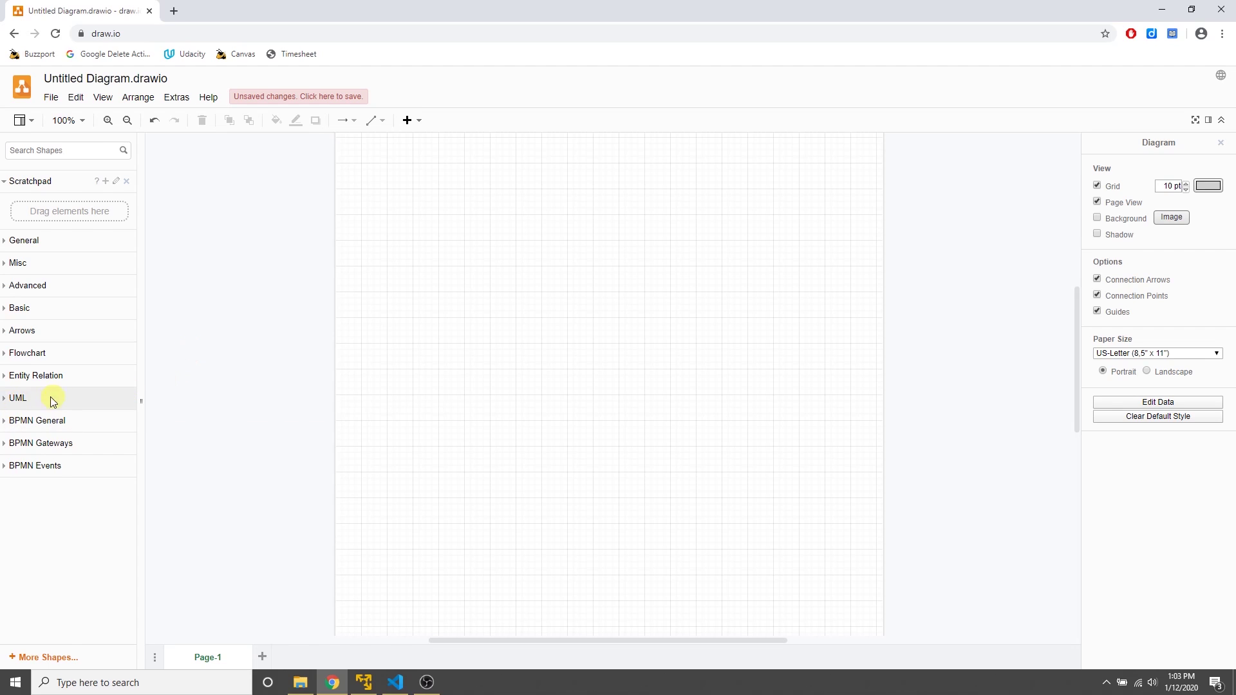
# Place a Class shape and a Class 2 shape from the UML library side by side on the page.
pyautogui.click(5, 401)
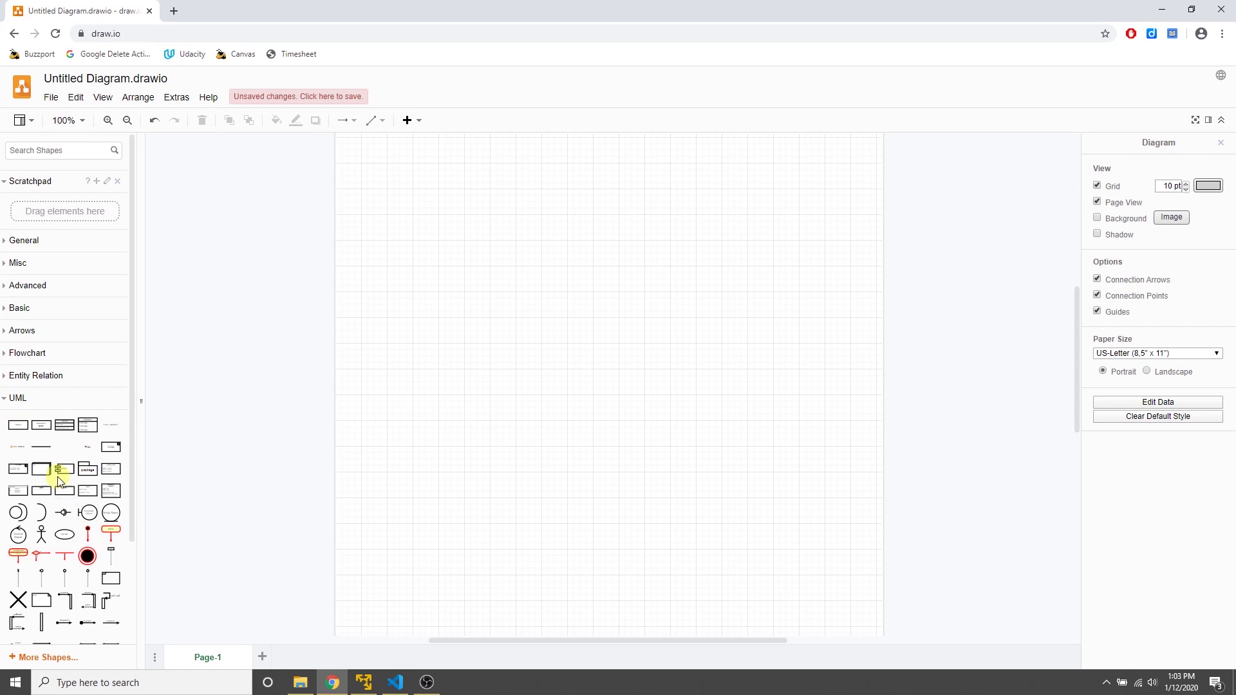
pyautogui.scroll(-2, 56, 476)
pyautogui.moveTo(15, 305)
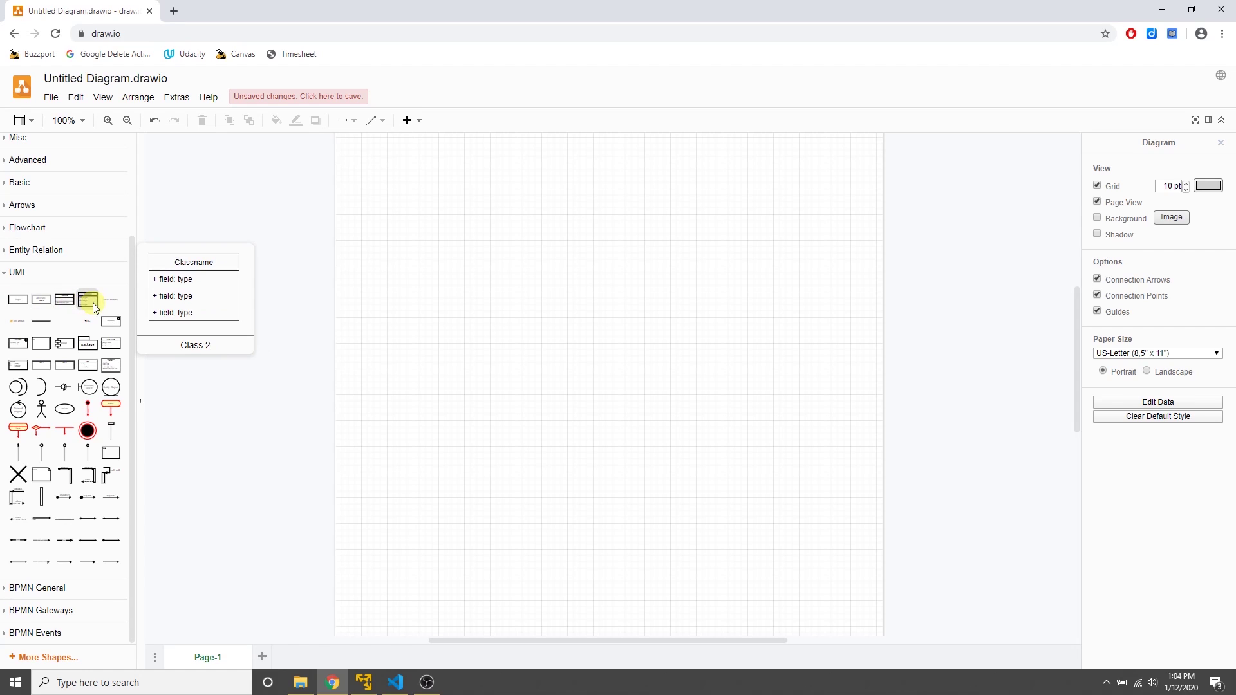
pyautogui.moveTo(63, 302)
pyautogui.moveTo(63, 303); pyautogui.dragTo(443, 217)
pyautogui.moveTo(88, 298); pyautogui.dragTo(674, 213)
# Delete the class shape that has the method row.
pyautogui.click(676, 362)
pyautogui.click(500, 247)
pyautogui.moveTo(410, 195)
pyautogui.mouseDown()
pyautogui.moveTo(663, 423)
pyautogui.moveTo(477, 314)
pyautogui.mouseUp()
pyautogui.moveTo(441, 180)
pyautogui.mouseDown()
pyautogui.moveTo(599, 364)
pyautogui.moveTo(575, 359)
pyautogui.mouseUp()
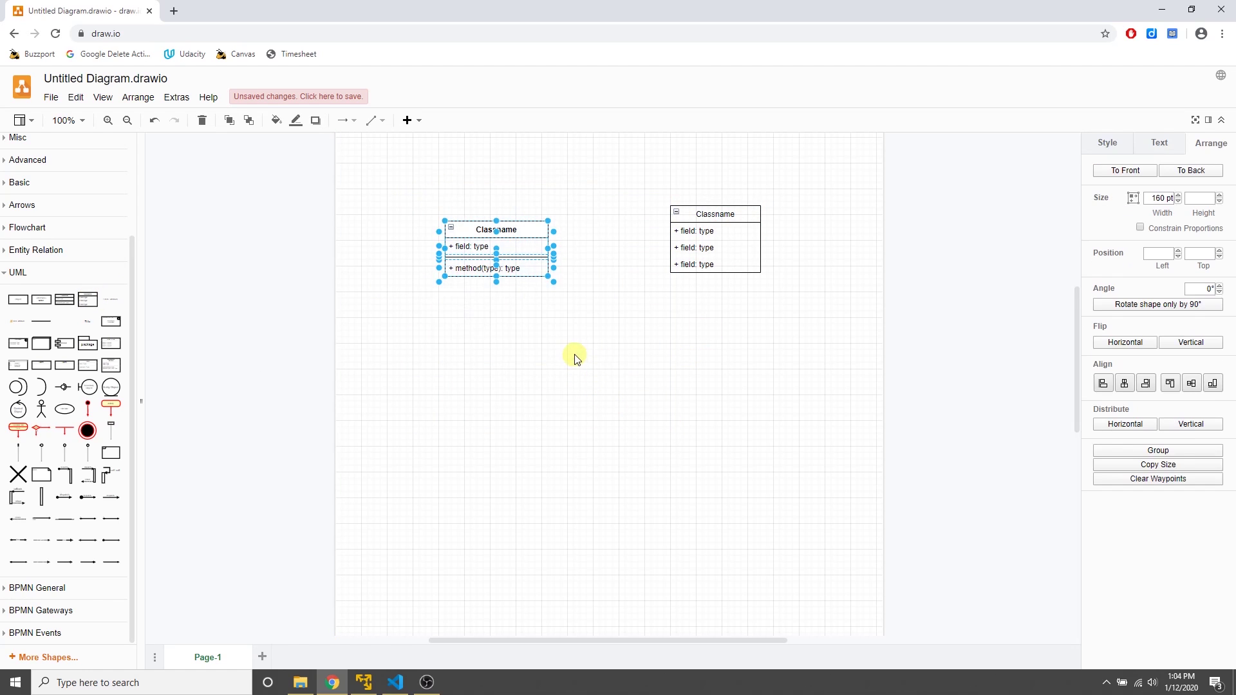
pyautogui.press('Delete')
# Move the remaining class to position 210, 170 and try collapsing it, undoing the collapse.
pyautogui.moveTo(737, 213); pyautogui.dragTo(537, 227)
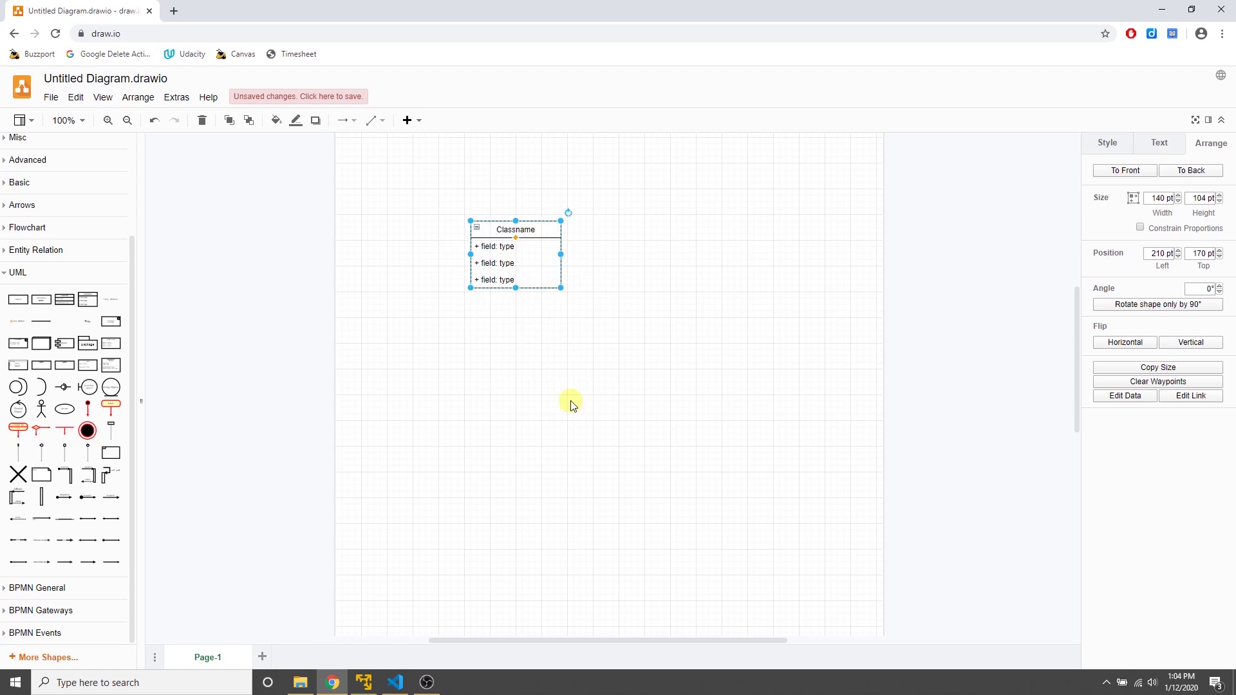
pyautogui.click(571, 405)
pyautogui.click(476, 229)
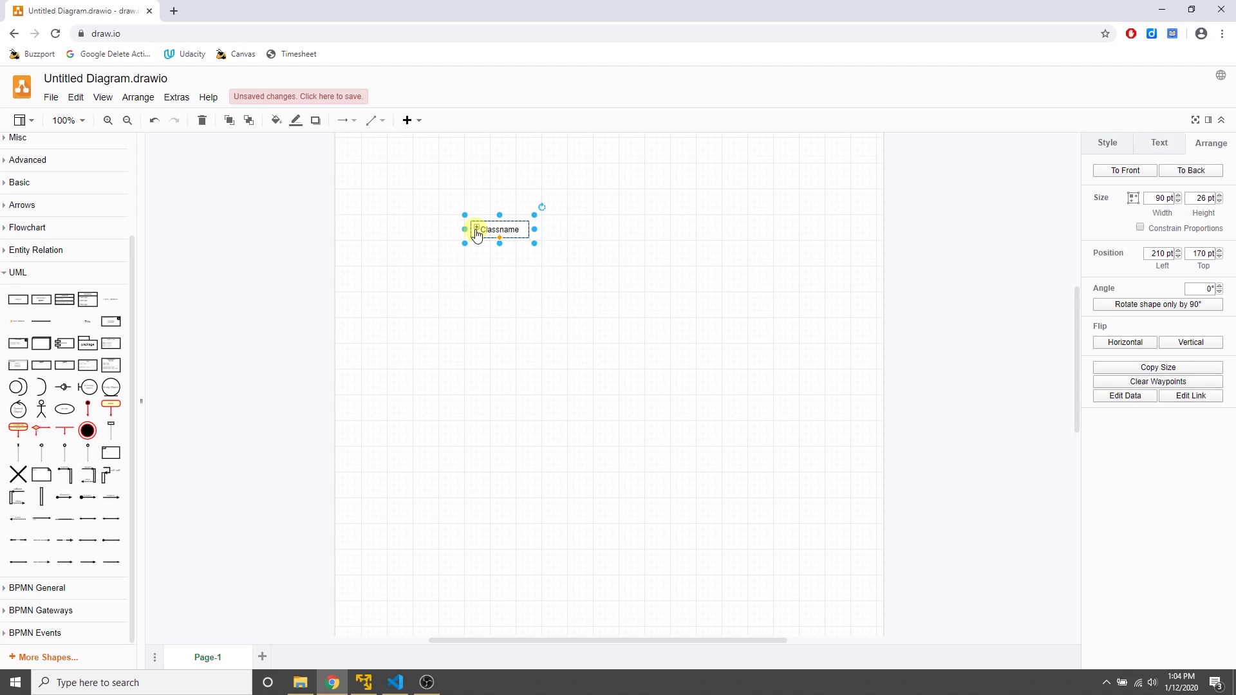
pyautogui.hotkey('ctrl', 'z')
# Rename the class title as Entity.
pyautogui.doubleClick(508, 229)
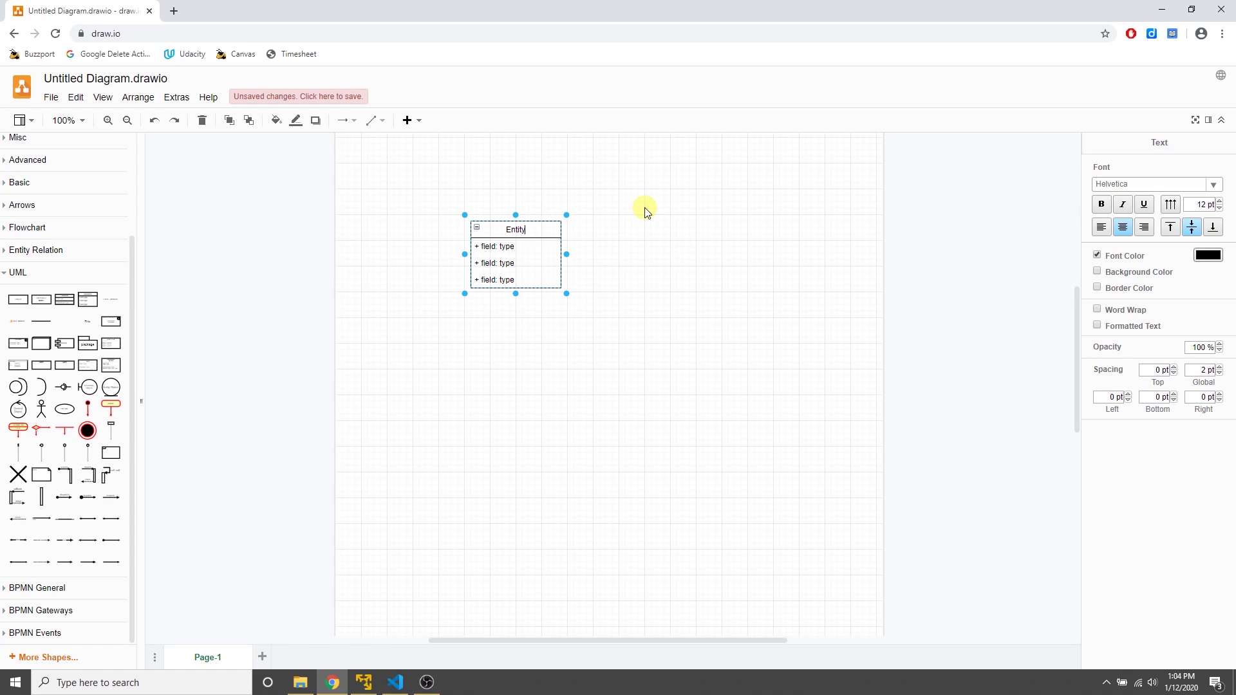
pyautogui.click(622, 237)
pyautogui.click(511, 230)
pyautogui.doubleClick(511, 230)
pyautogui.press('Escape')
pyautogui.click(607, 234)
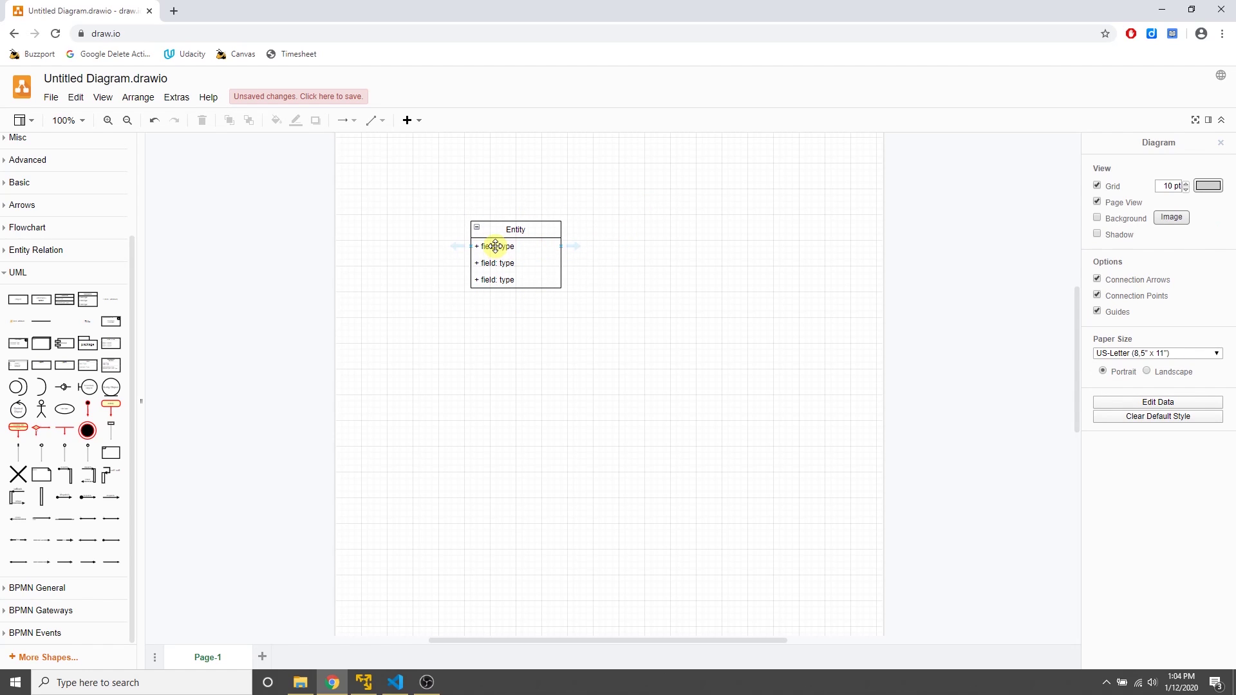
# Set the three Entity fields to "position: vector2", "health: double" and "mana: double".
pyautogui.doubleClick(495, 246)
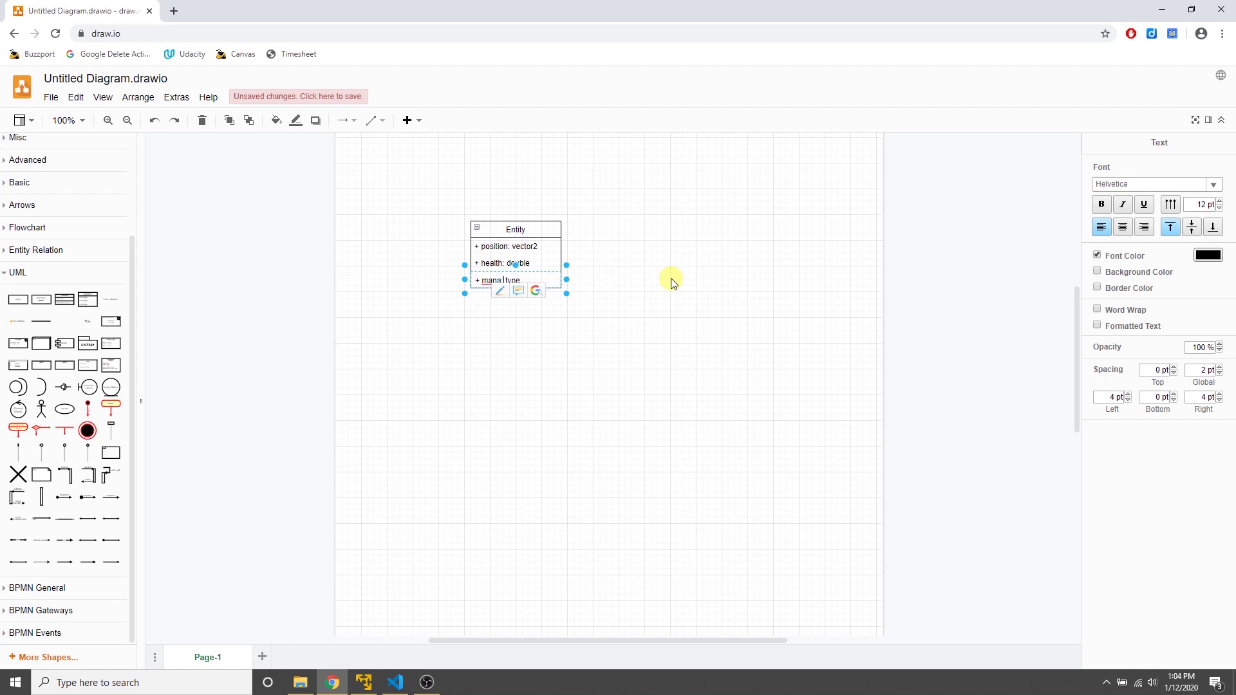
pyautogui.write('e')
pyautogui.click(732, 279)
pyautogui.click(731, 279)
# Move the Entity class to position 340, 110.
pyautogui.moveTo(519, 231); pyautogui.dragTo(603, 192)
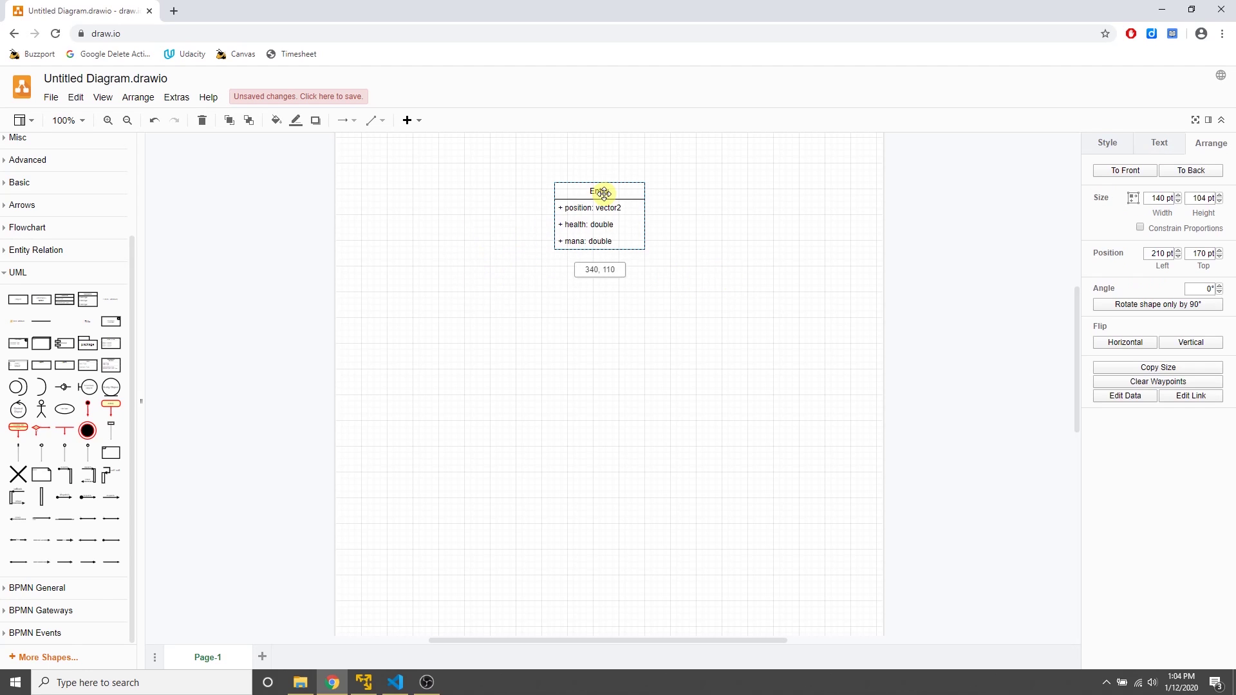
pyautogui.click(574, 295)
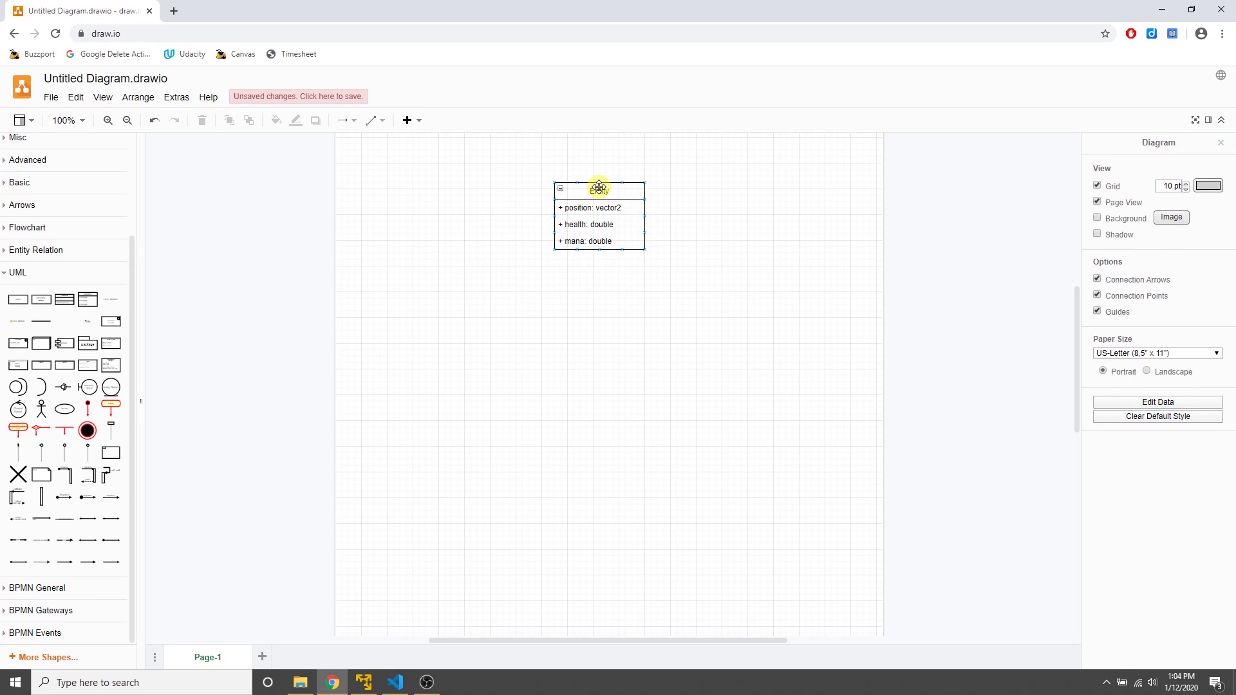
pyautogui.click(599, 187)
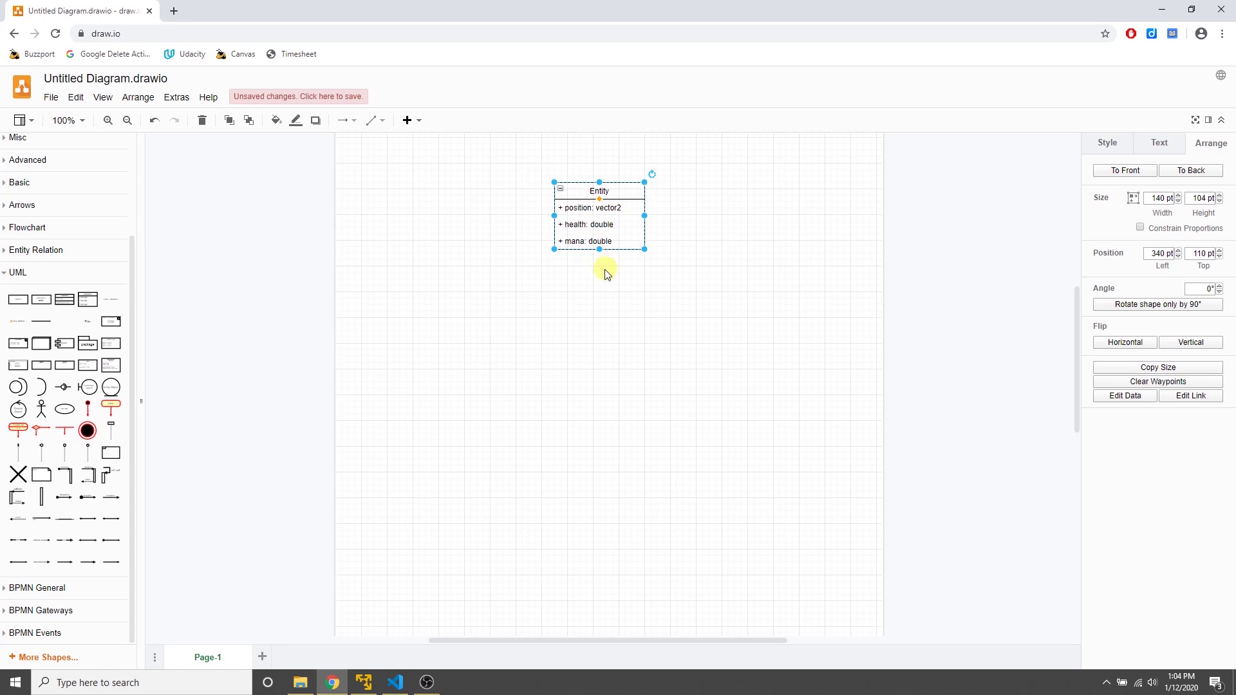
pyautogui.click(679, 321)
# Clone the Entity class directly below itself with a connecting arrow.
pyautogui.click(591, 192)
pyautogui.click(599, 264)
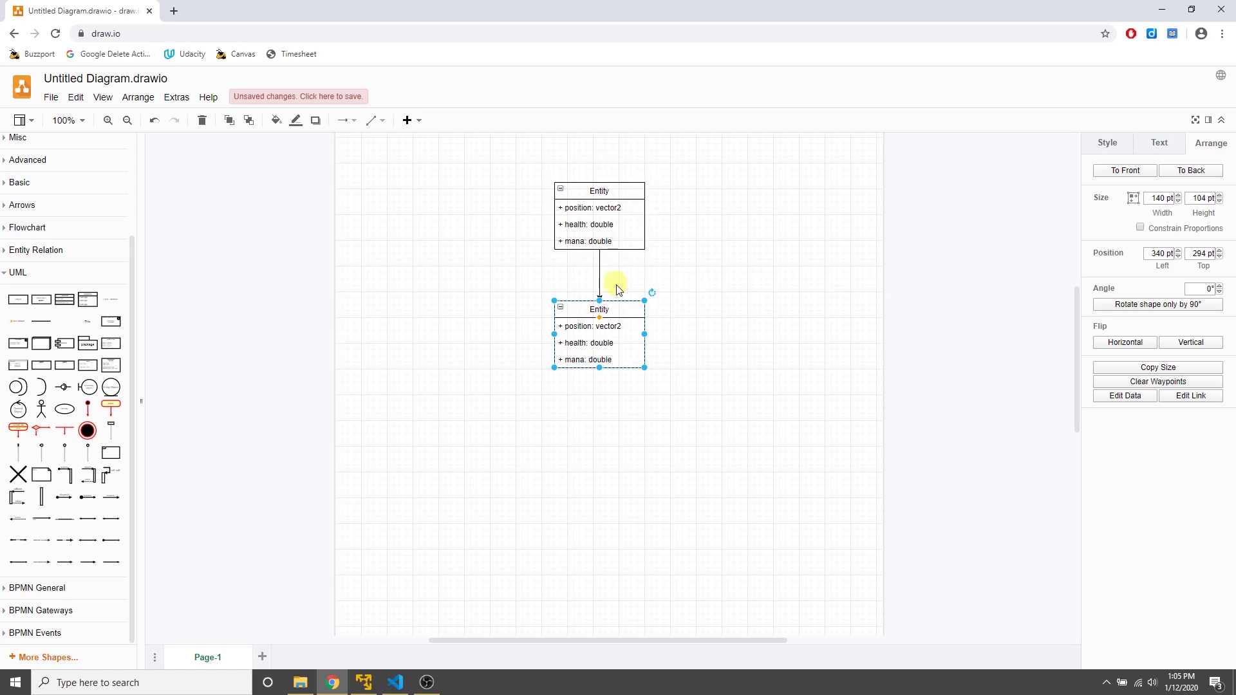
pyautogui.click(689, 352)
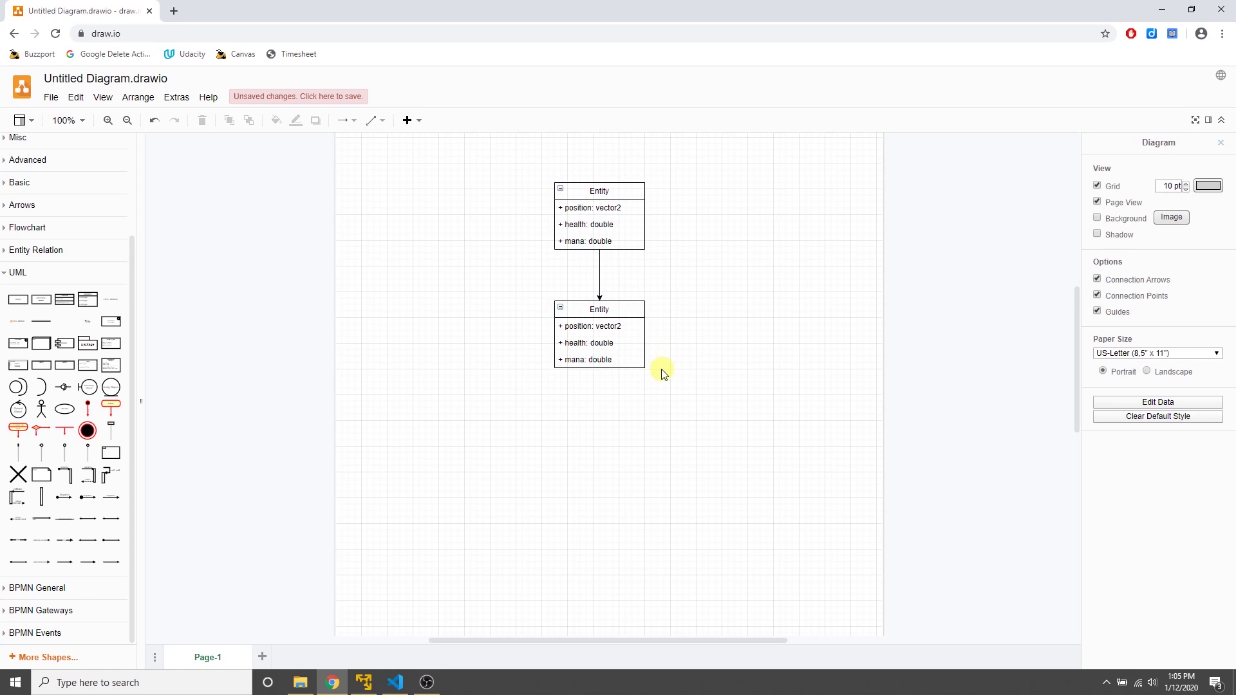
# Replace the plain arrow between the classes with a Composition 1 connector starting at the upper Entity class.
pyautogui.click(600, 266)
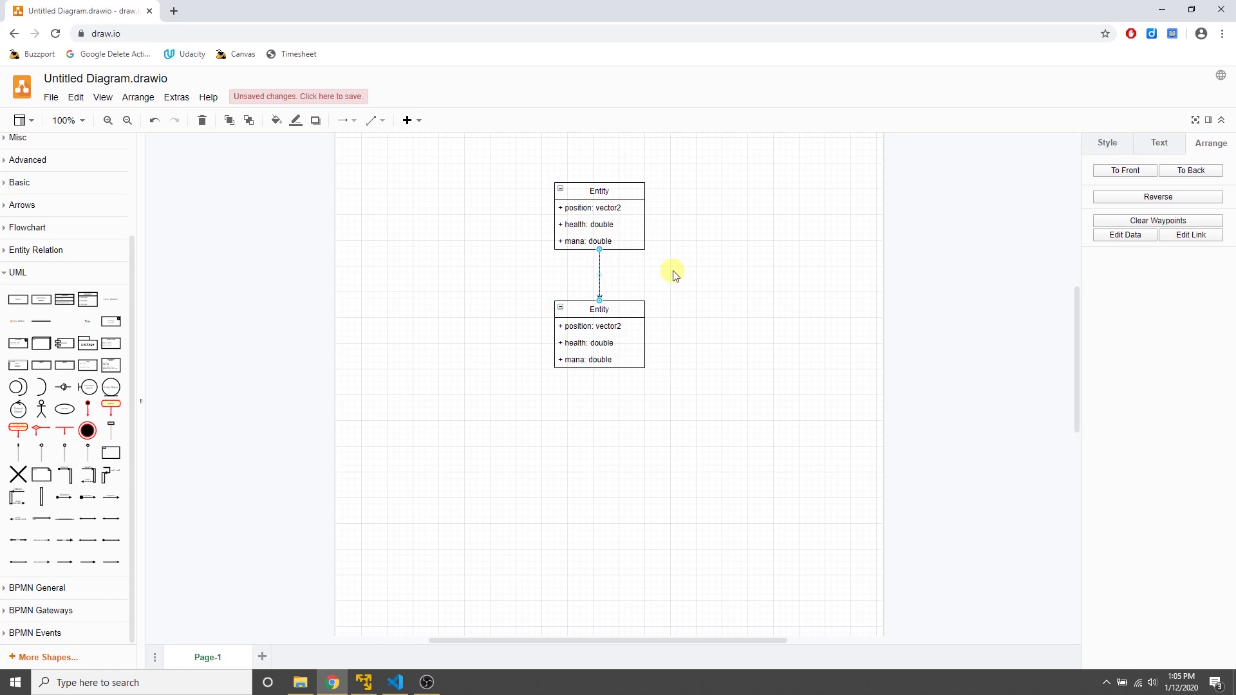
pyautogui.press('Delete')
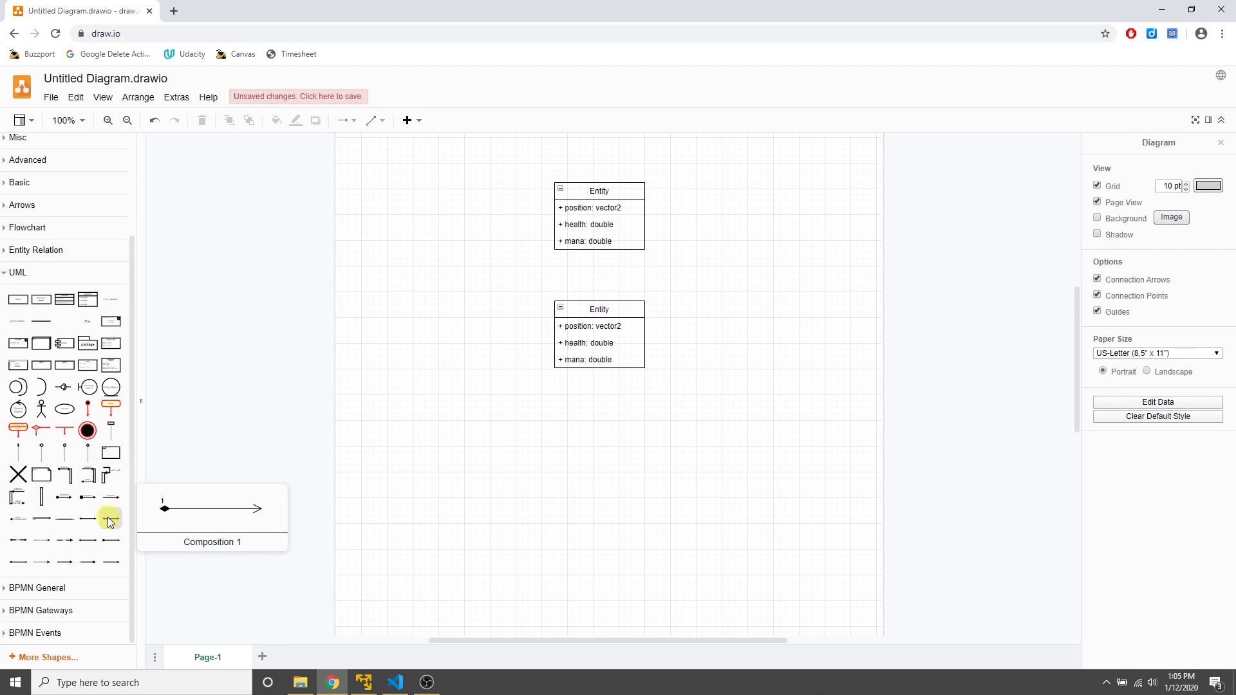
pyautogui.moveTo(110, 521); pyautogui.dragTo(495, 454)
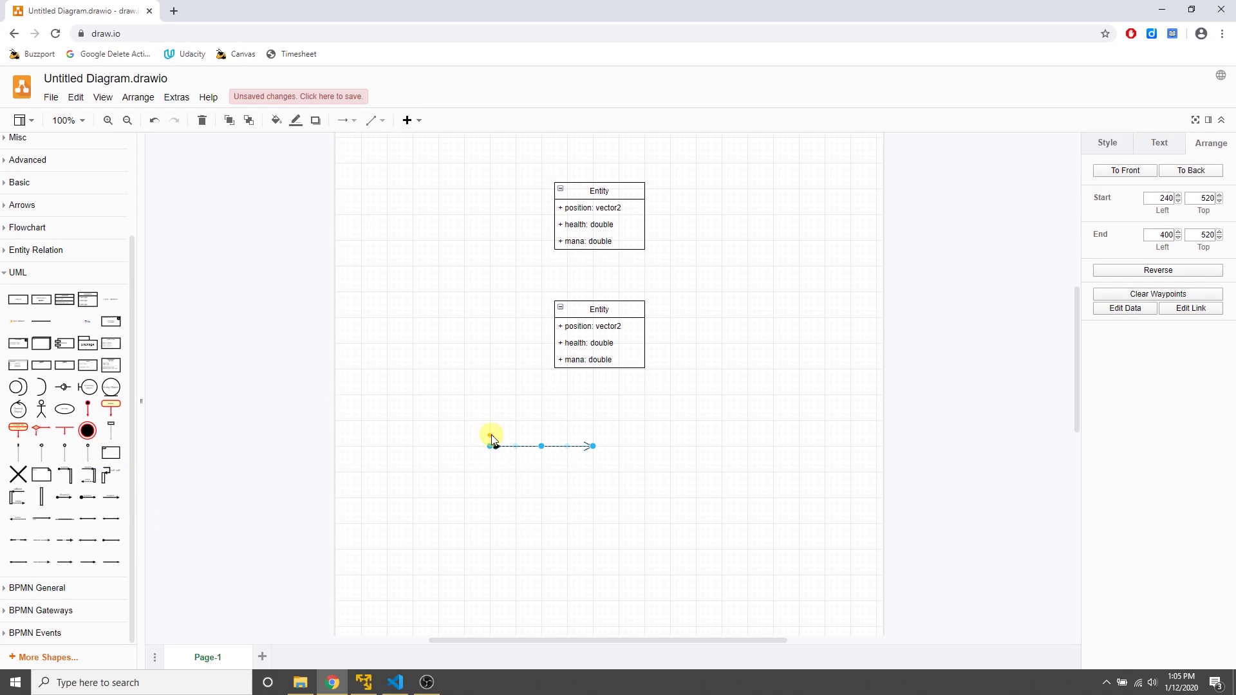
pyautogui.moveTo(492, 454); pyautogui.dragTo(607, 191)
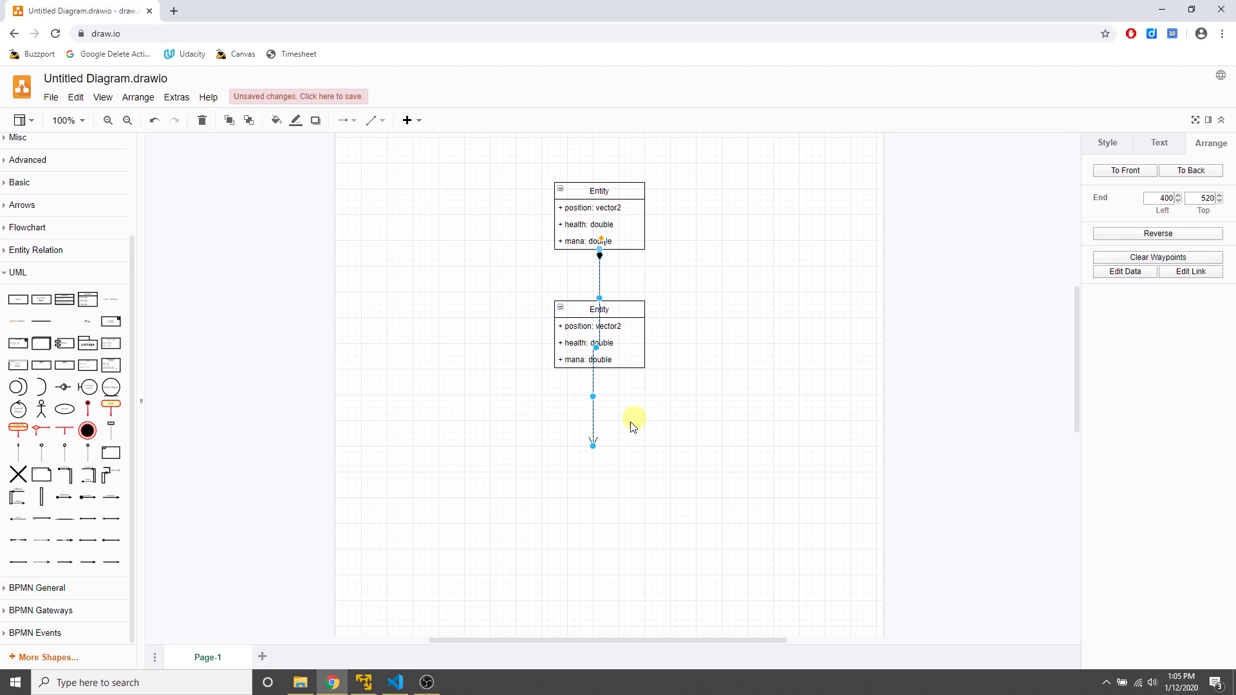
# Attach the connector's arrow end to the lower Entity class and move that class to position 450, 430.
pyautogui.moveTo(593, 449); pyautogui.dragTo(703, 403)
pyautogui.click(703, 396)
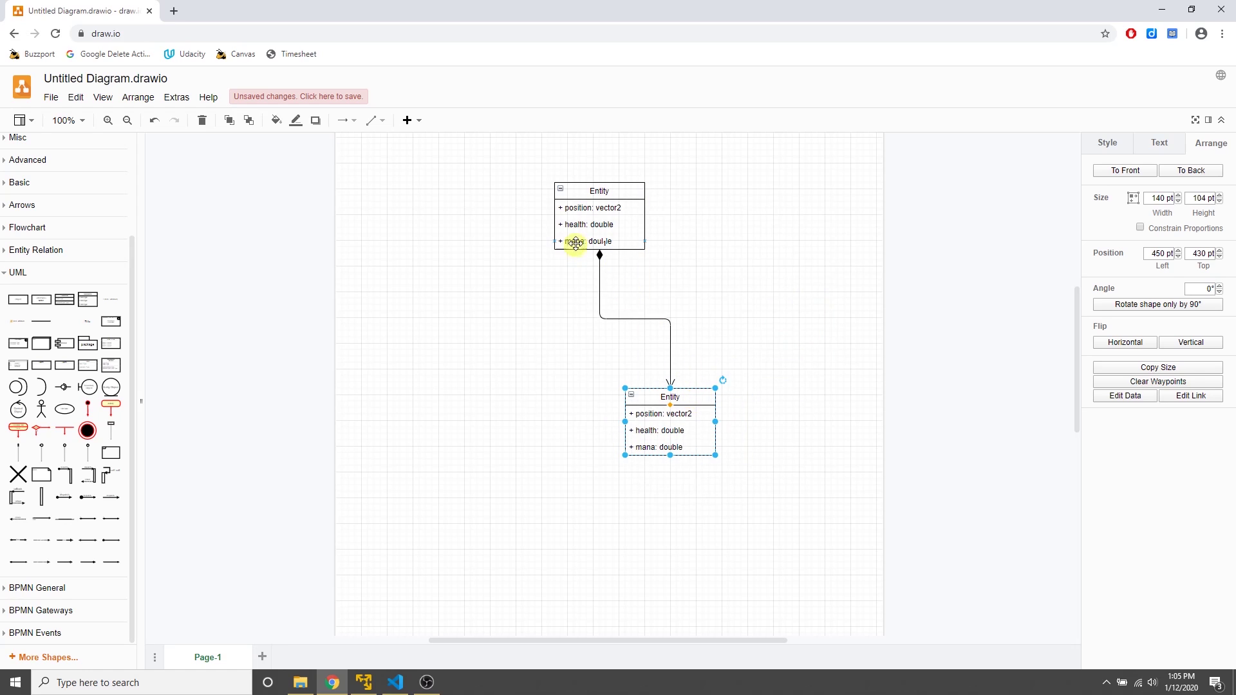
pyautogui.click(724, 267)
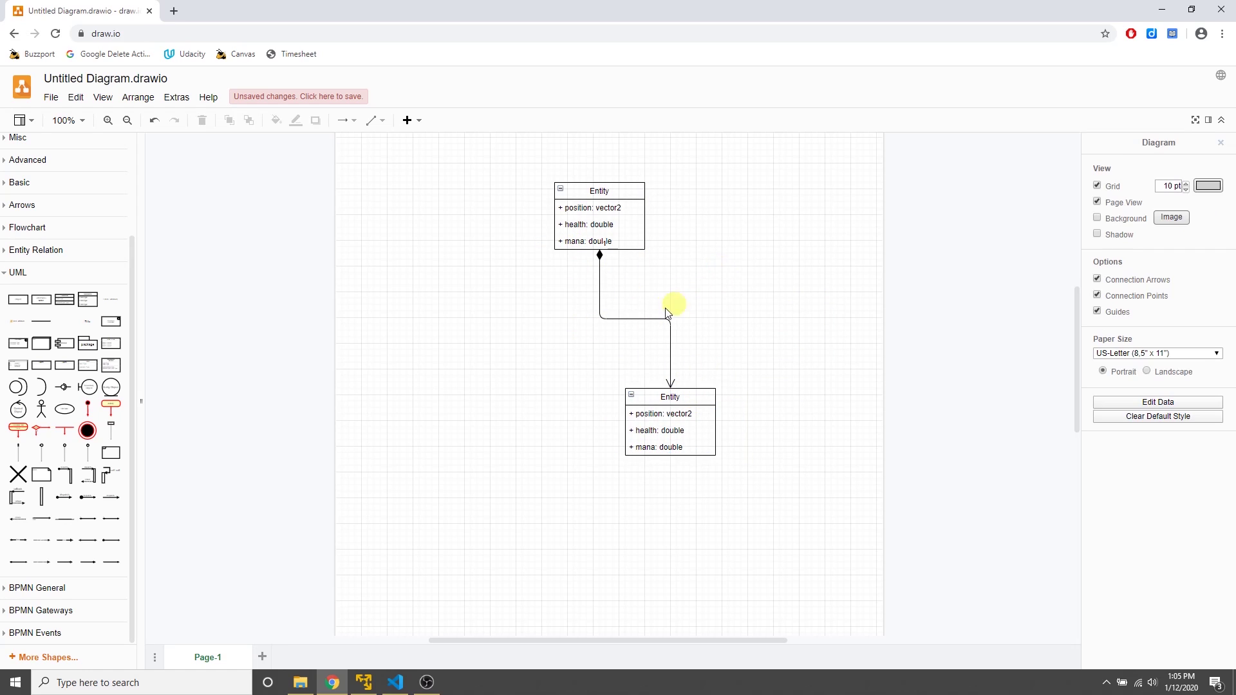
# Set the composition connector's line routing to Straight and move the lower Entity class further up and to the right.
pyautogui.click(626, 318)
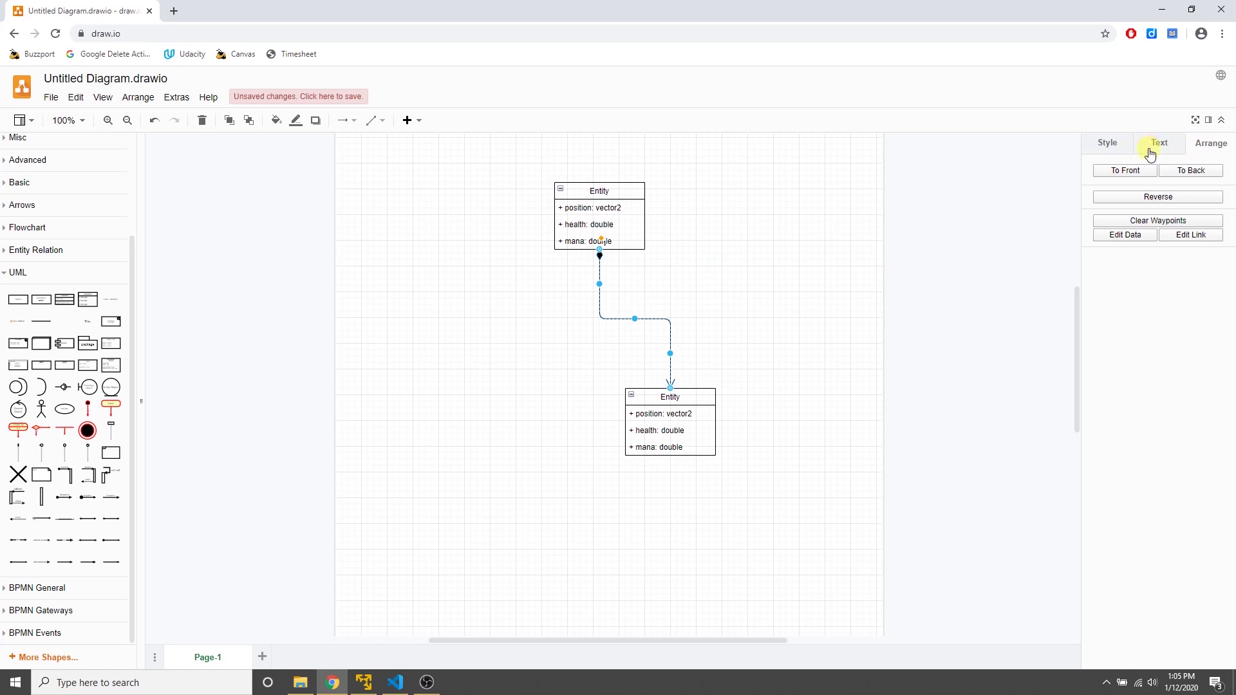
pyautogui.click(1109, 143)
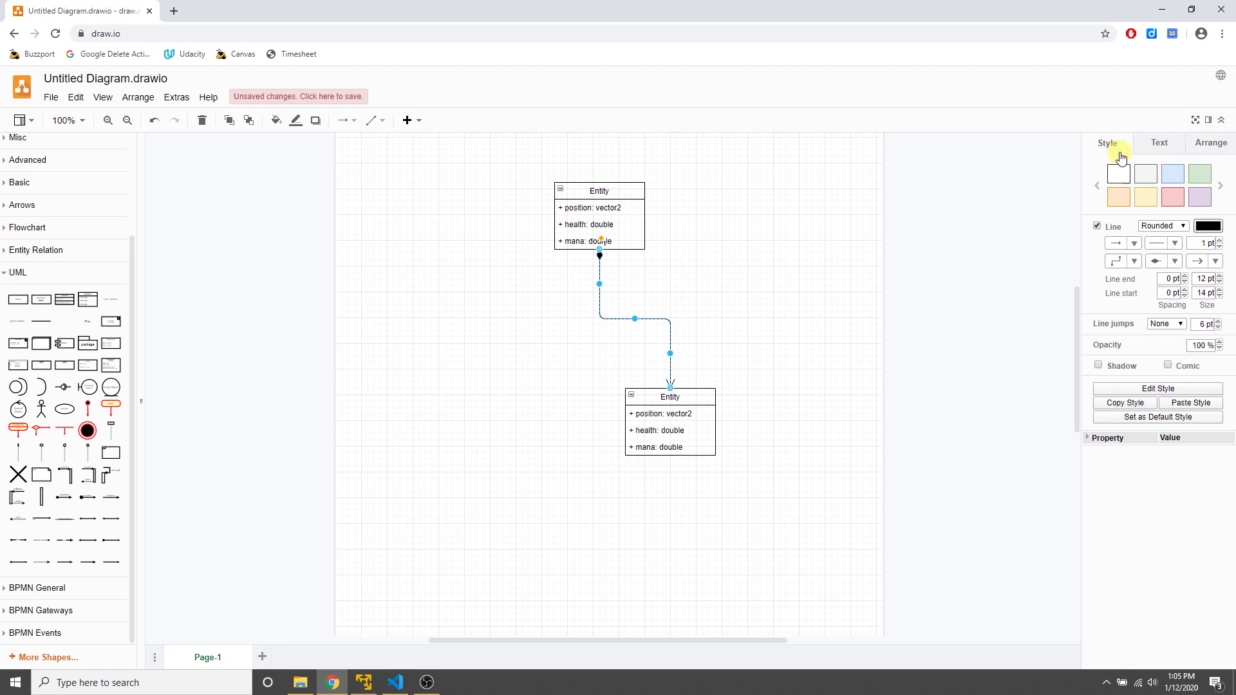
pyautogui.click(1135, 262)
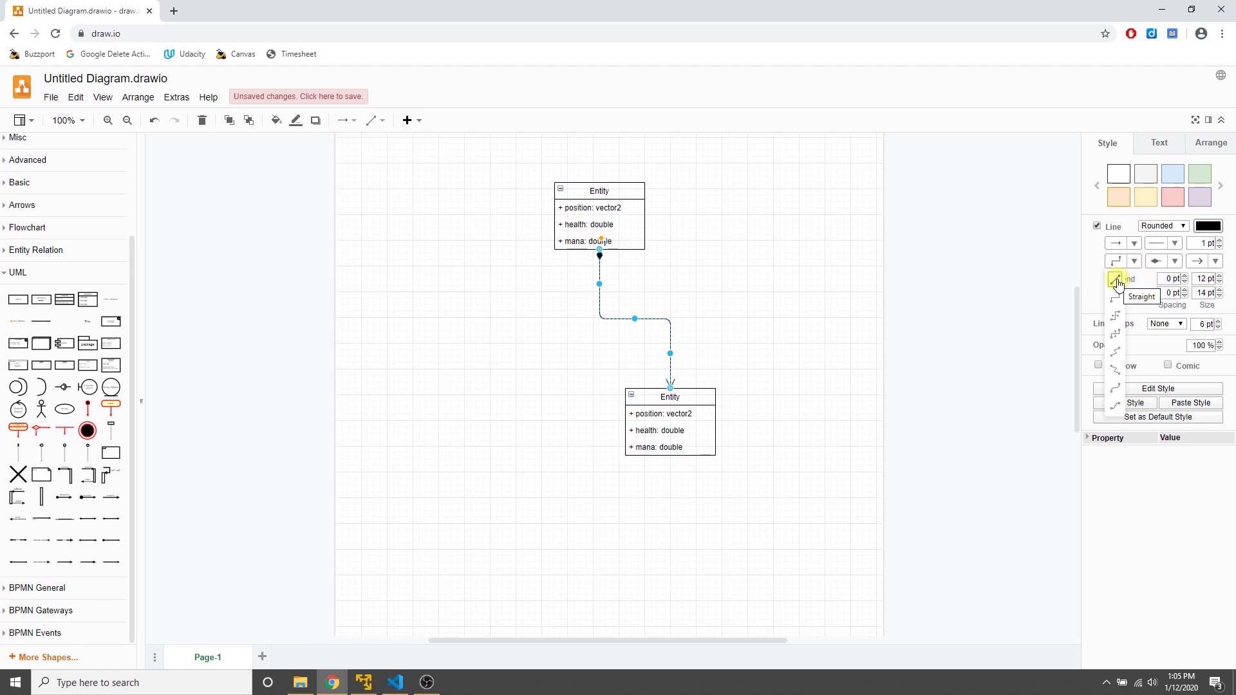
pyautogui.click(1116, 282)
pyautogui.moveTo(701, 403); pyautogui.dragTo(756, 332)
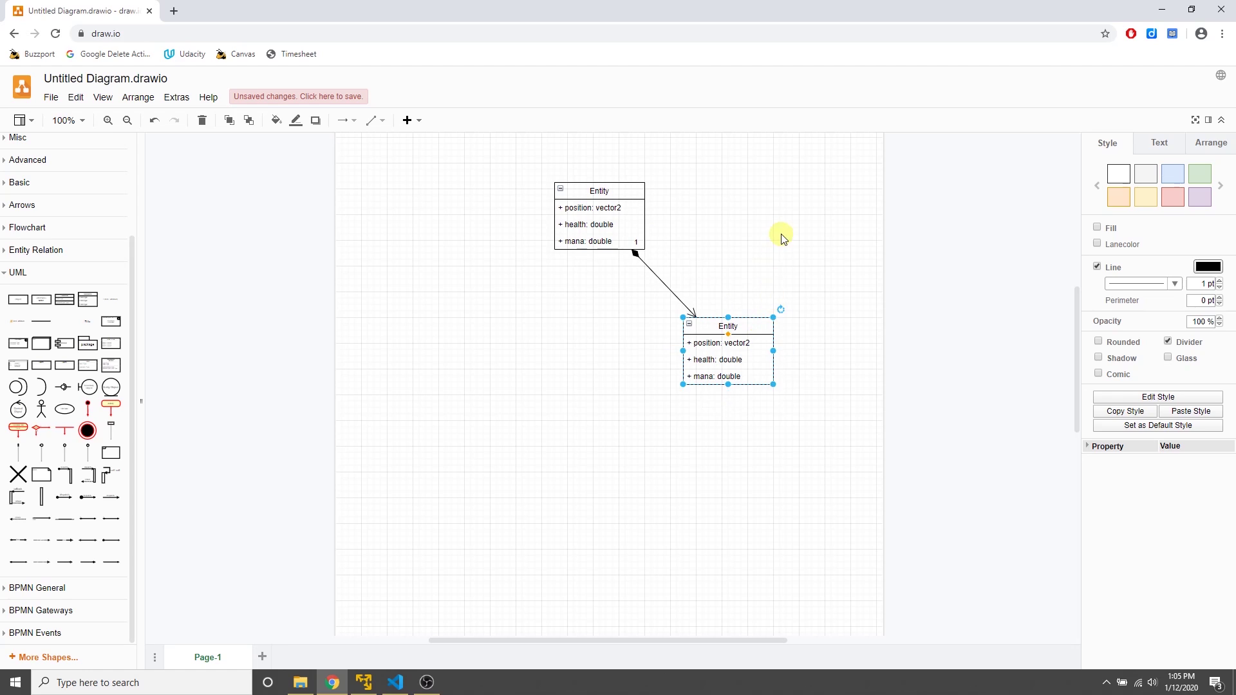
pyautogui.click(783, 239)
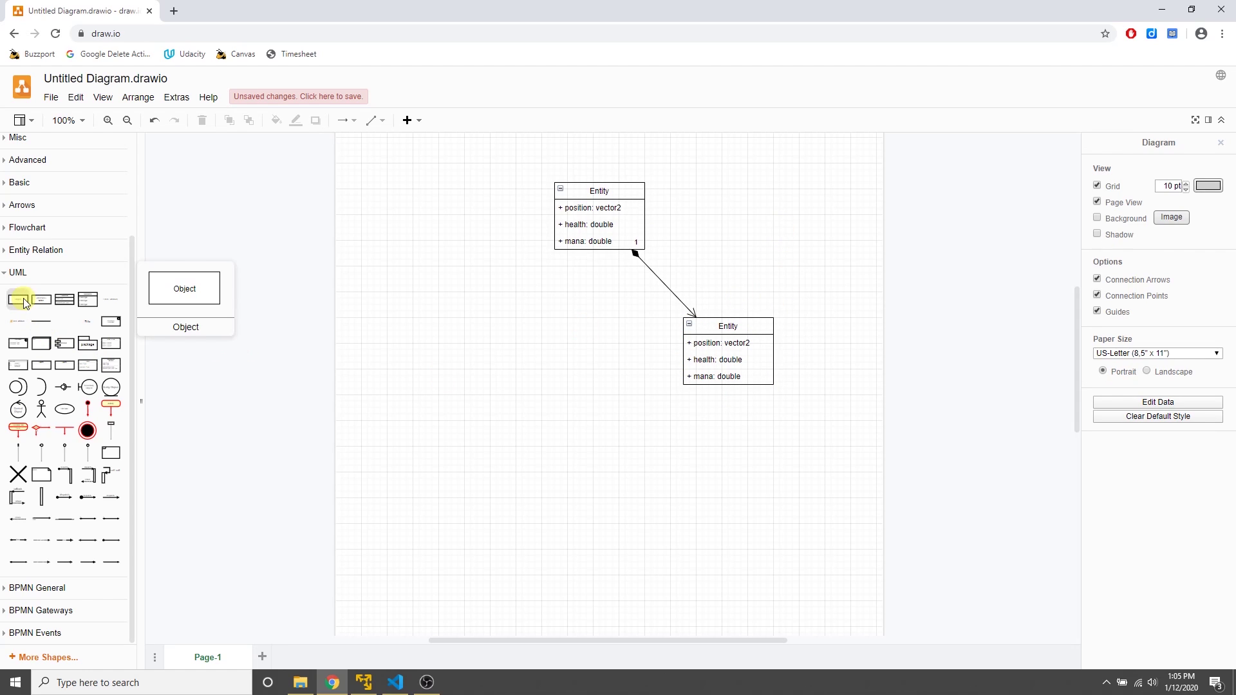
# Place a UML Interface shape to the left of the upper Entity class.
pyautogui.moveTo(41, 299); pyautogui.dragTo(406, 211)
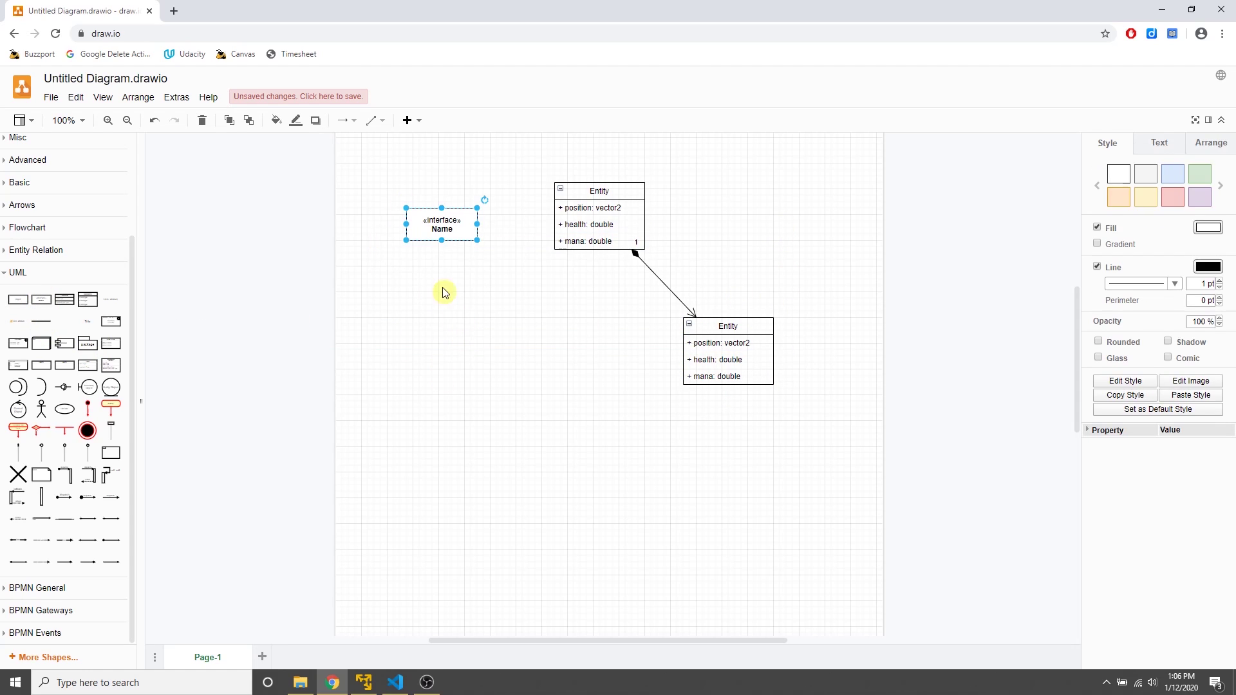
# Rename the interface shape MyInterface and move it directly above the upper Entity class.
pyautogui.doubleClick(438, 224)
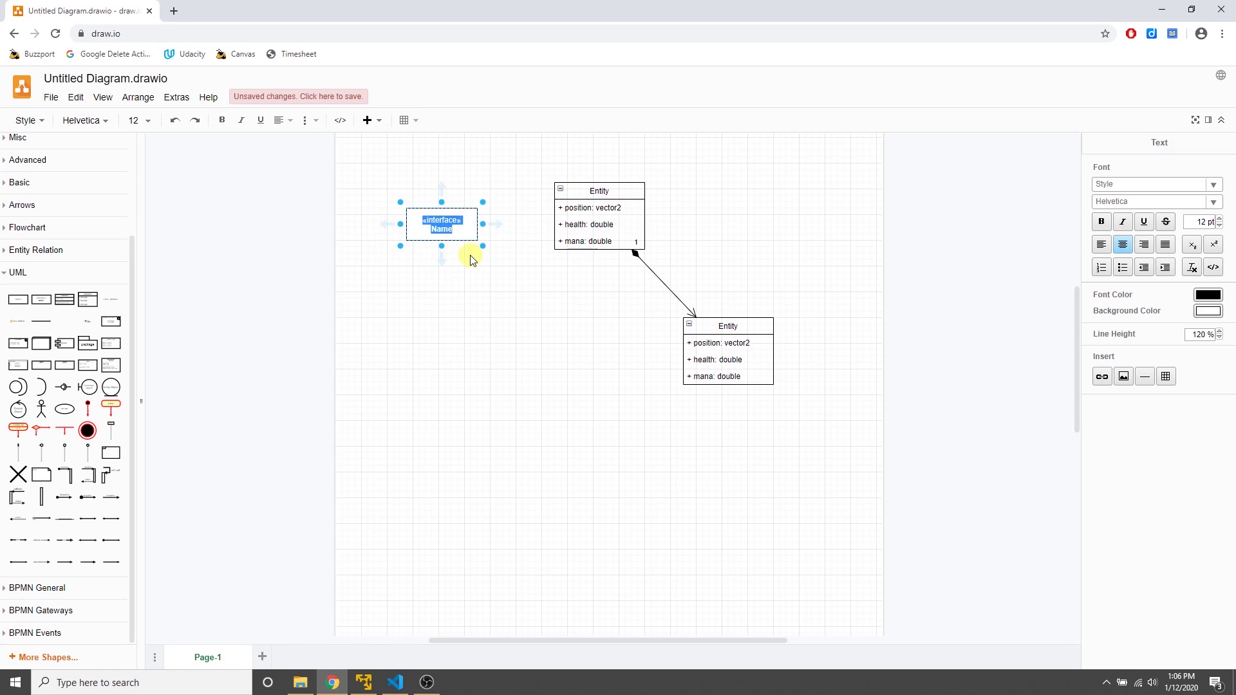
pyautogui.press('End')
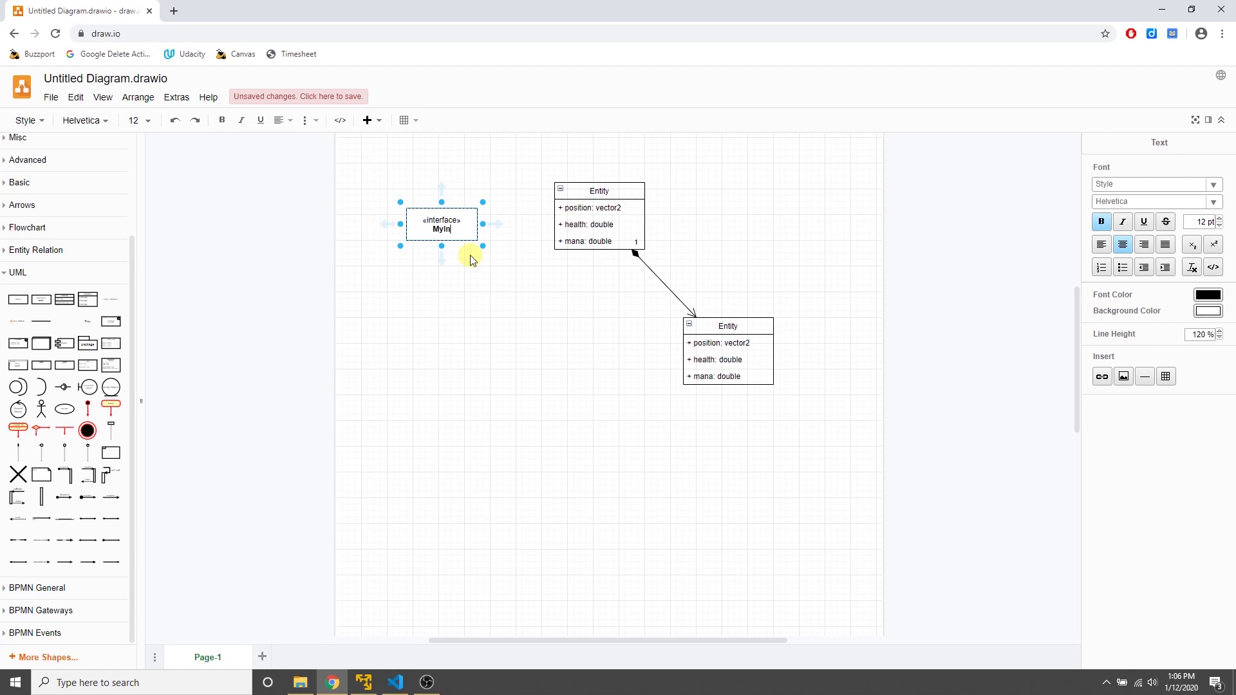
pyautogui.click(461, 318)
pyautogui.scroll(3, 510, 306)
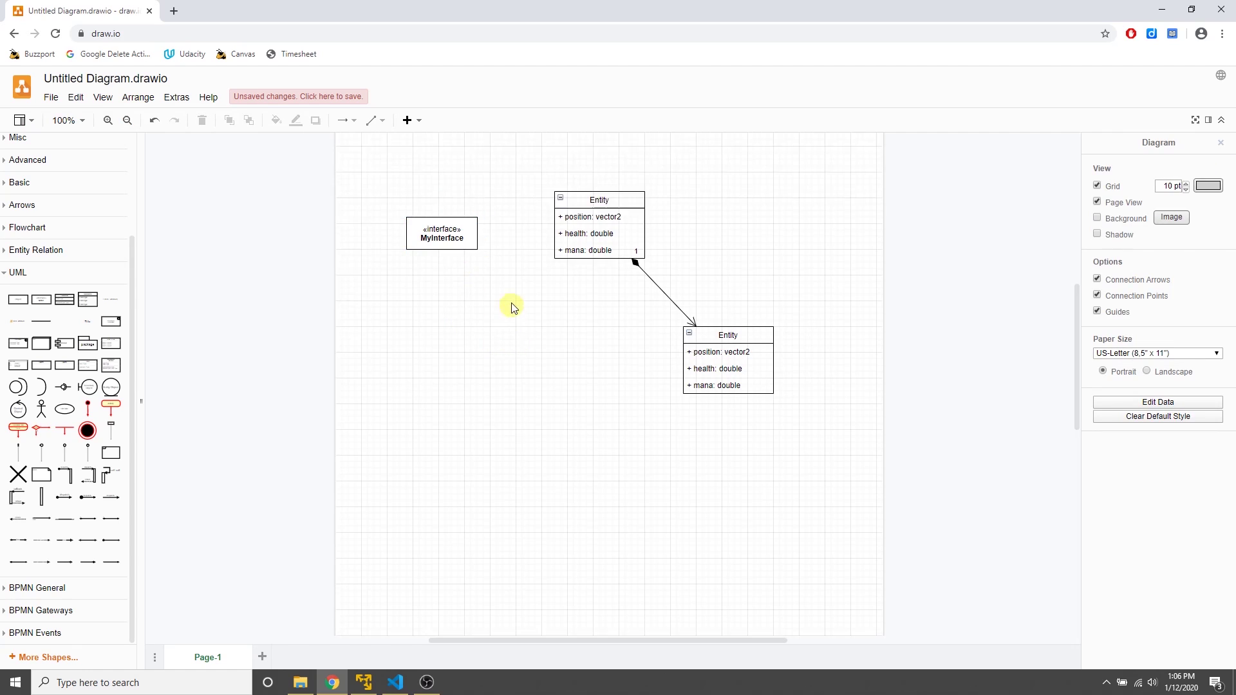
pyautogui.moveTo(461, 408); pyautogui.dragTo(600, 327)
pyautogui.click(689, 372)
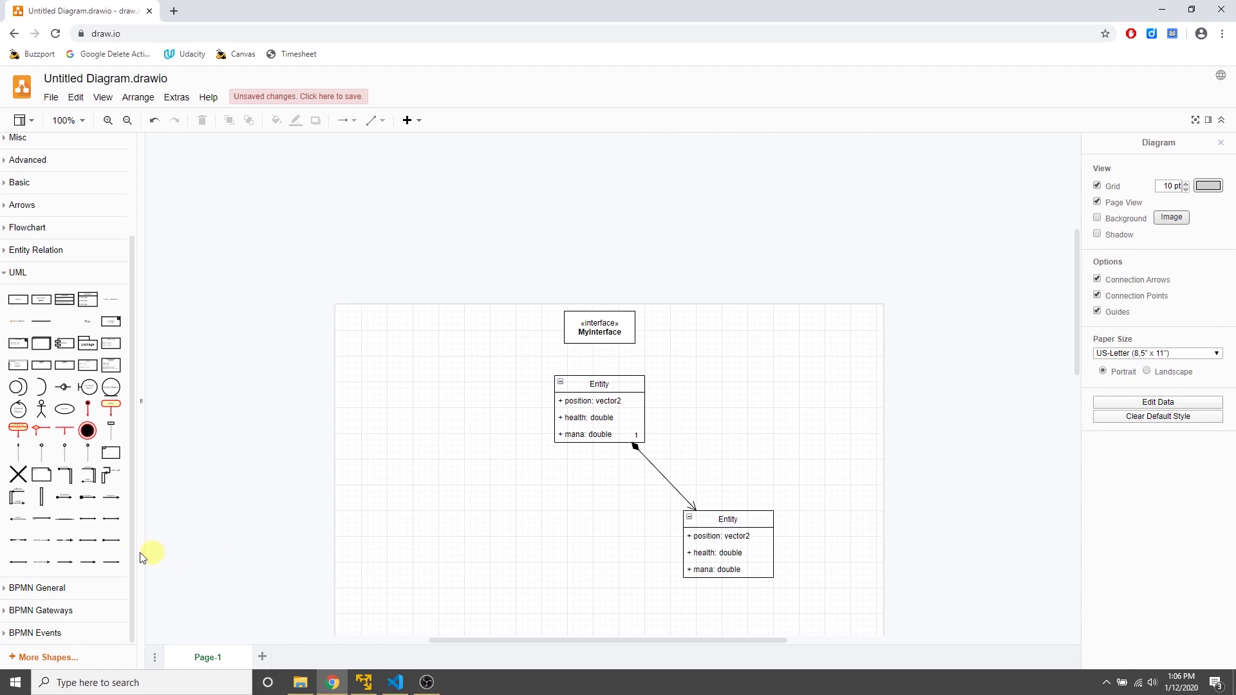
# Add a dashed connector with a hollow triangular arrowhead running from the upper Entity class to the MyInterface shape.
pyautogui.moveTo(43, 564)
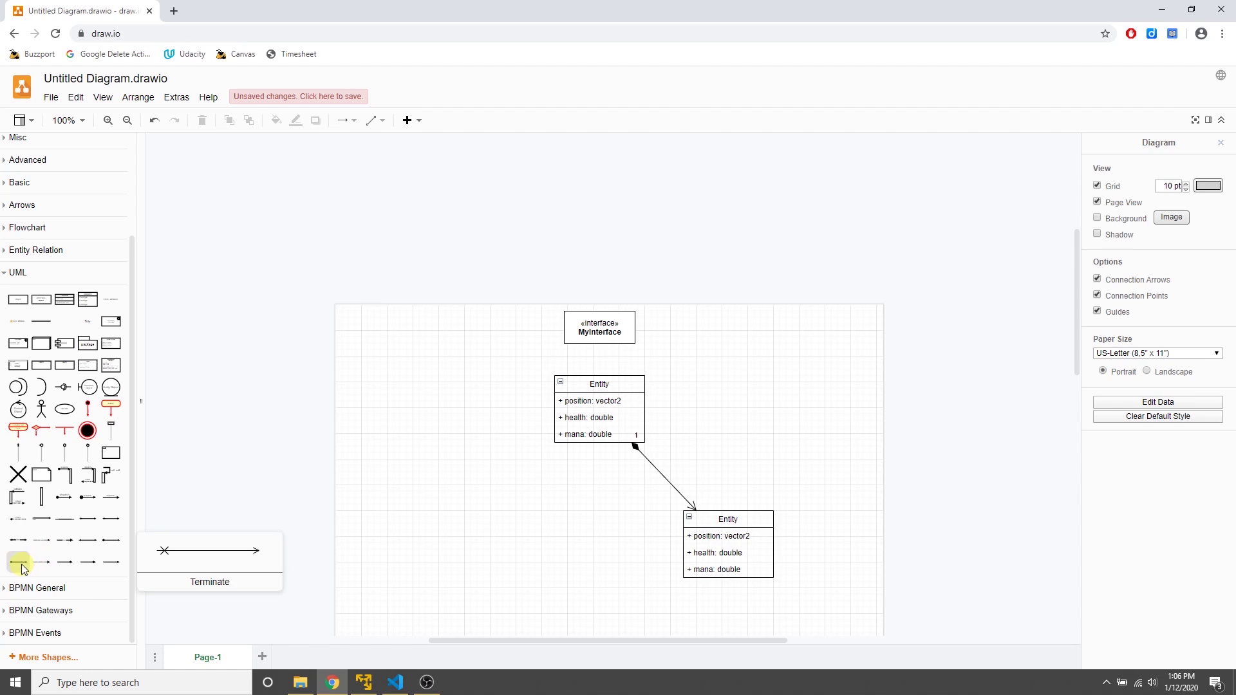
pyautogui.moveTo(40, 562); pyautogui.dragTo(406, 415)
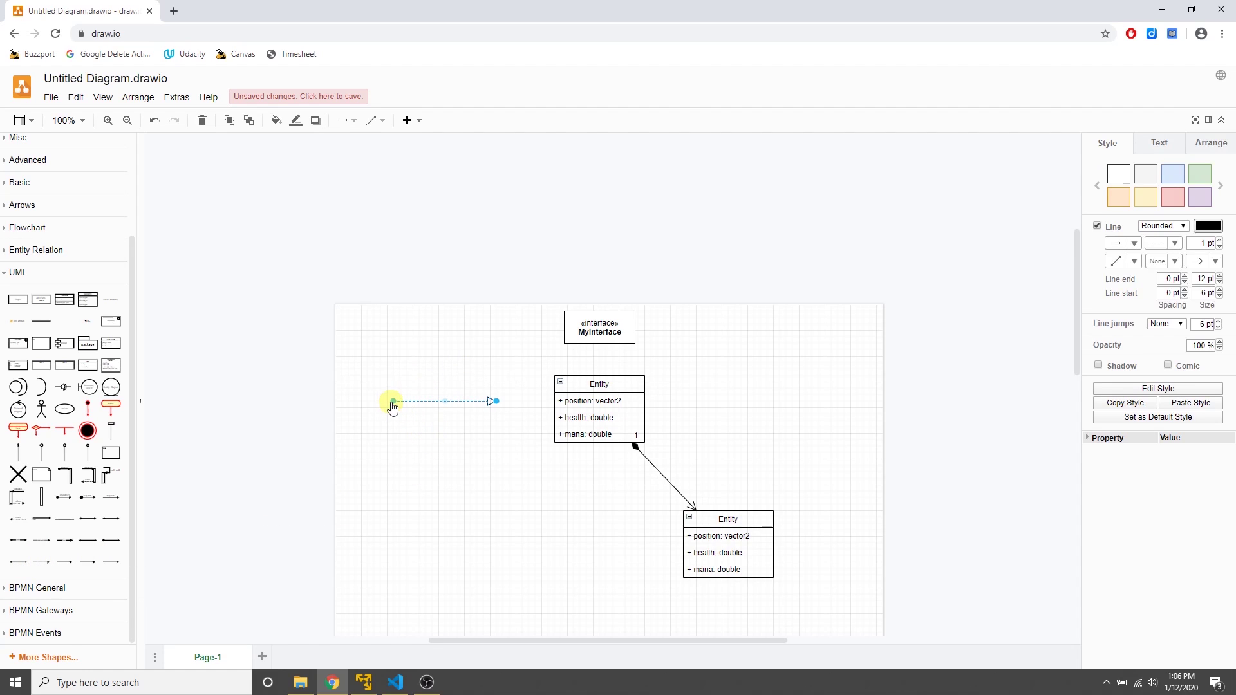
pyautogui.moveTo(397, 375); pyautogui.dragTo(611, 389)
pyautogui.moveTo(497, 406); pyautogui.dragTo(600, 333)
pyautogui.click(479, 375)
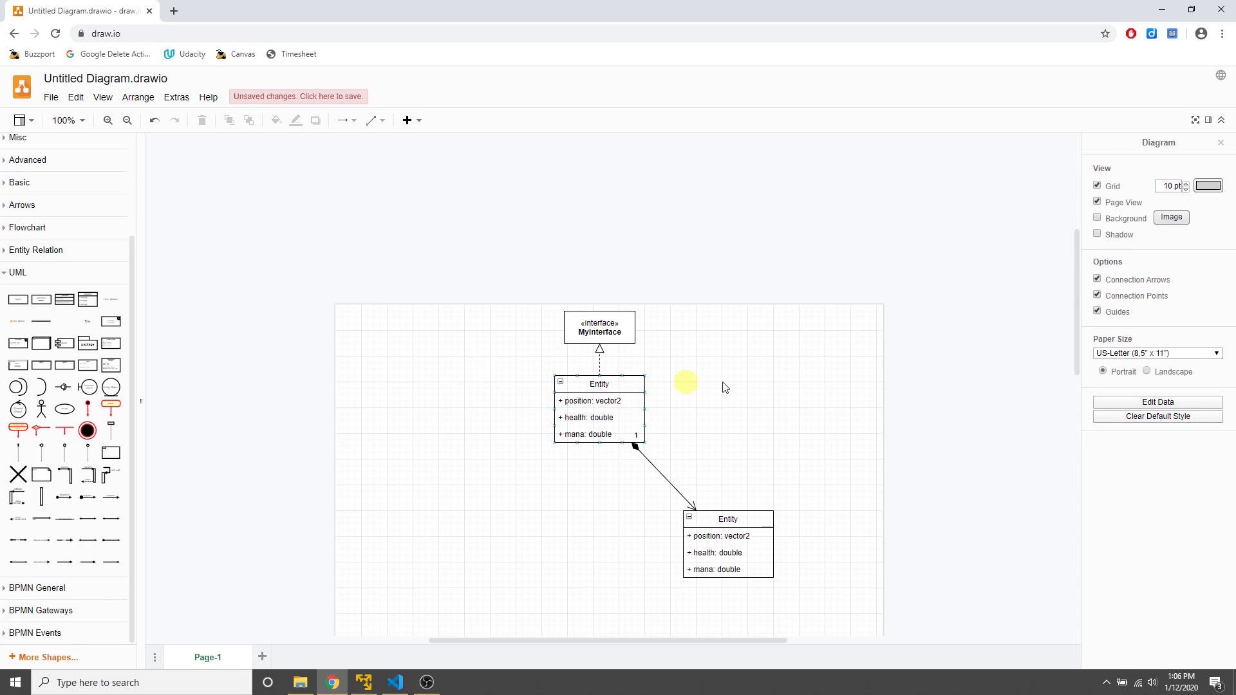
pyautogui.scroll(-1, 841, 412)
pyautogui.scroll(-1, 840, 412)
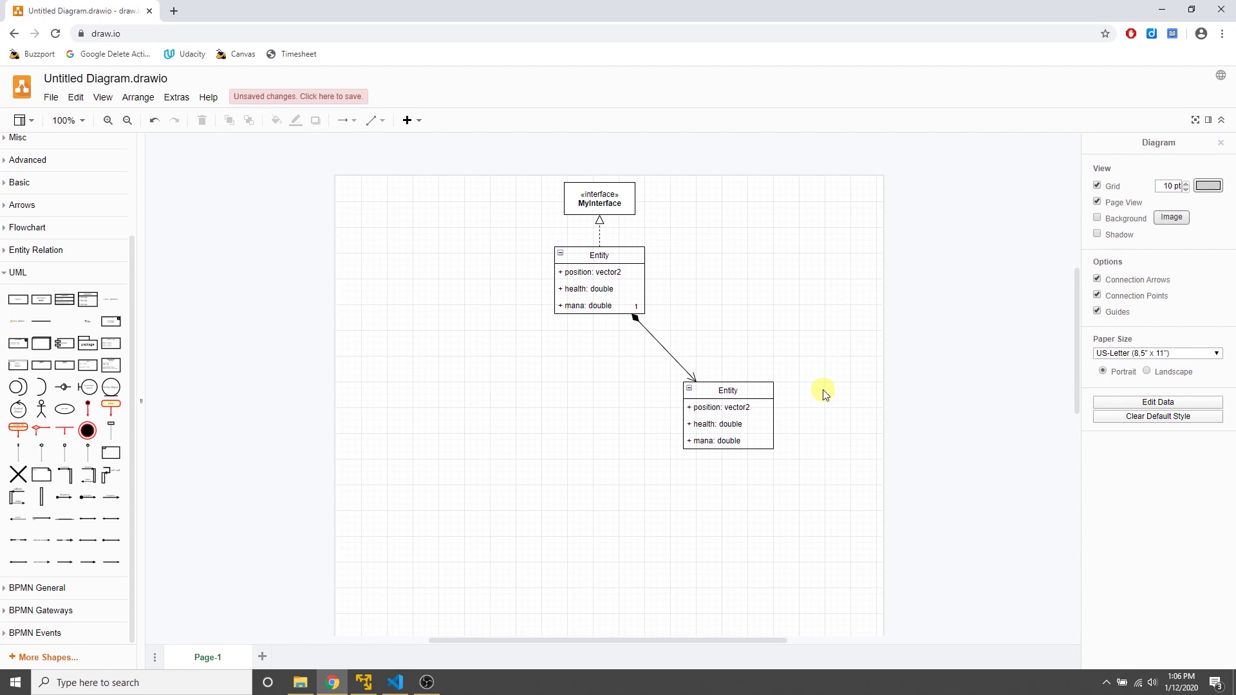
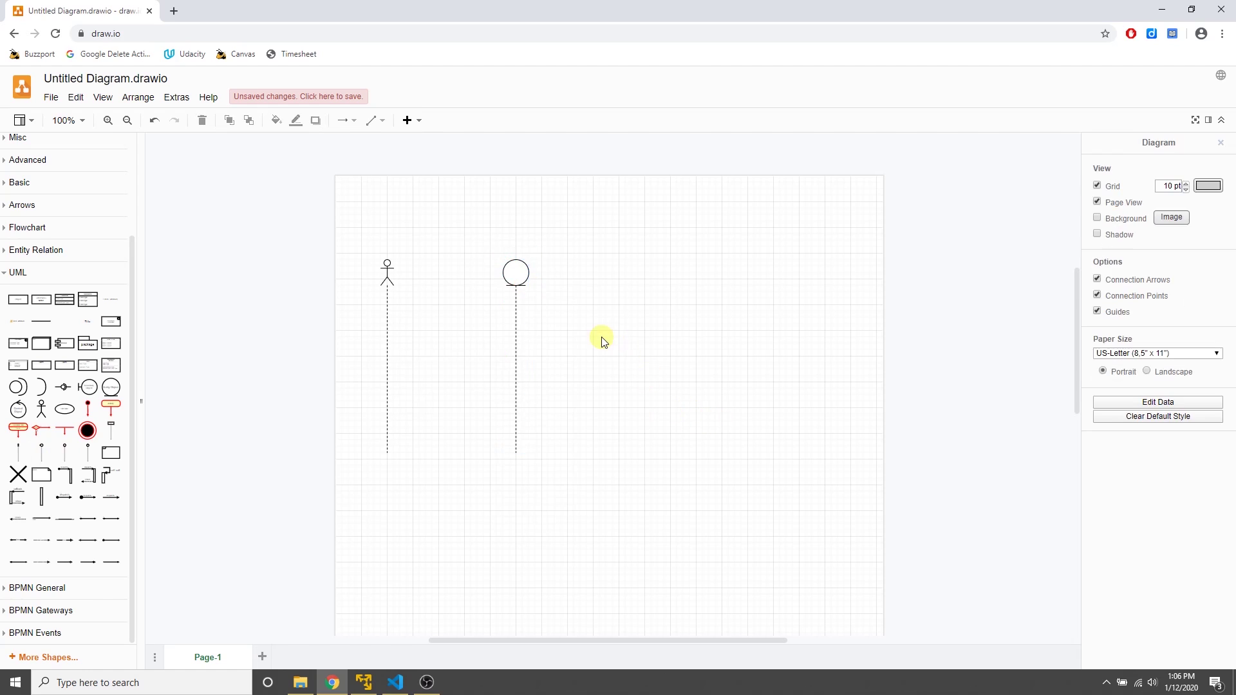
# Place an Object lifeline to the right of the existing lifelines and delete the circle-headed lifeline.
pyautogui.moveTo(71, 454)
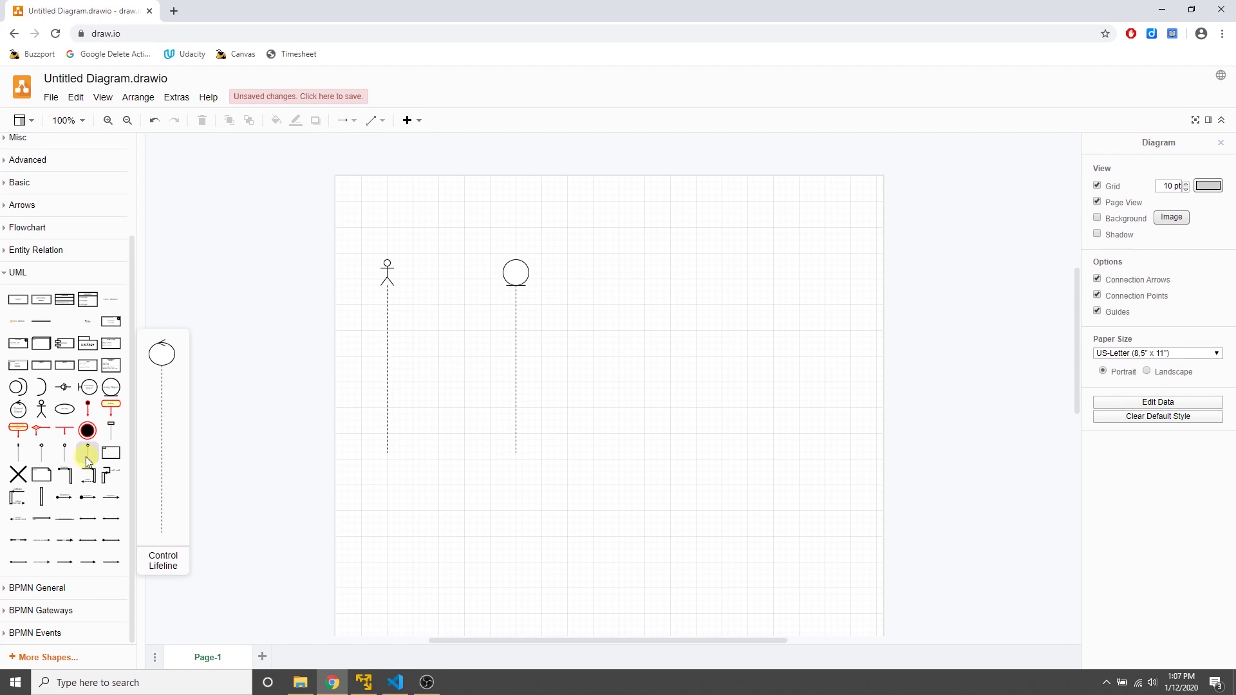
pyautogui.moveTo(110, 426); pyautogui.dragTo(594, 249)
pyautogui.click(575, 394)
pyautogui.moveTo(487, 227); pyautogui.dragTo(555, 494)
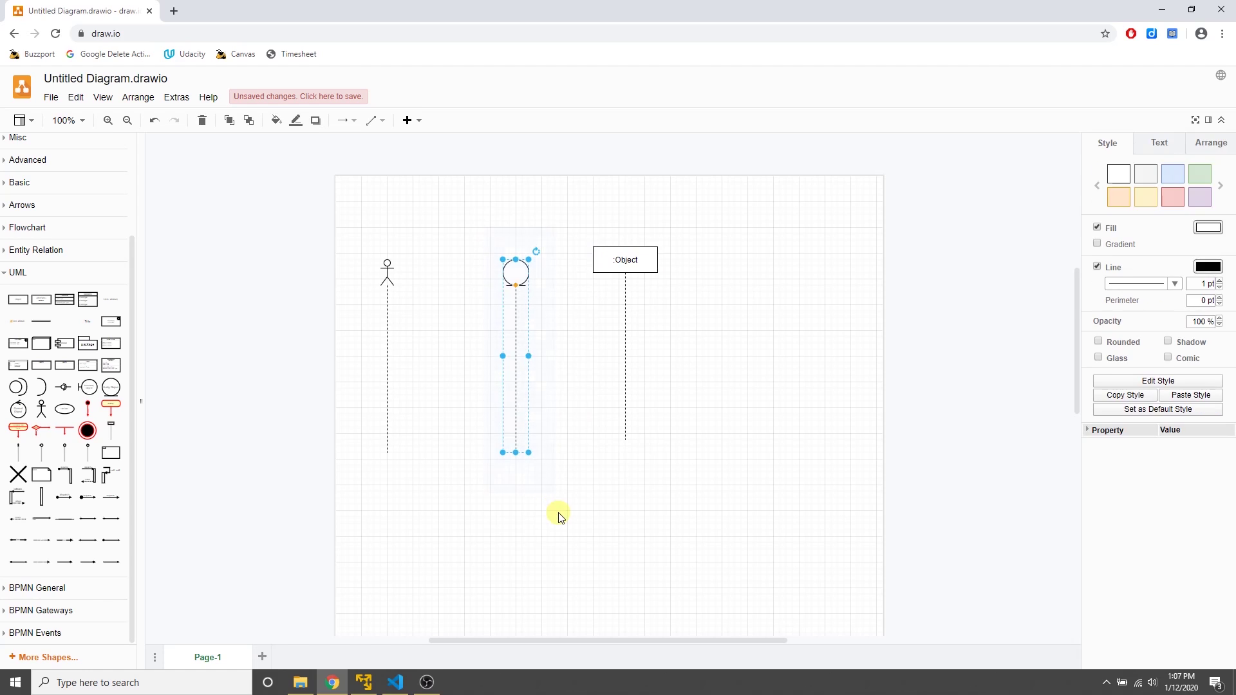
pyautogui.press('Delete')
# Rename the Object lifeline Car and move it left, level with the actor lifeline.
pyautogui.doubleClick(624, 259)
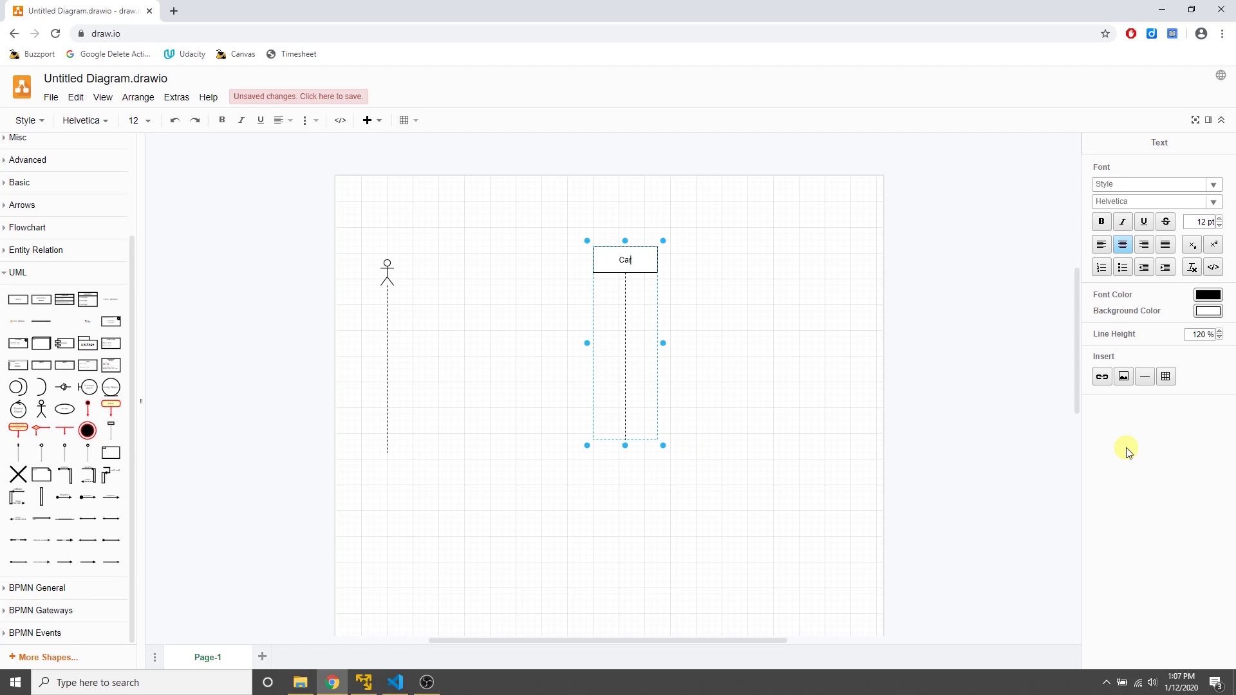
pyautogui.click(505, 209)
pyautogui.moveTo(523, 236); pyautogui.dragTo(785, 514)
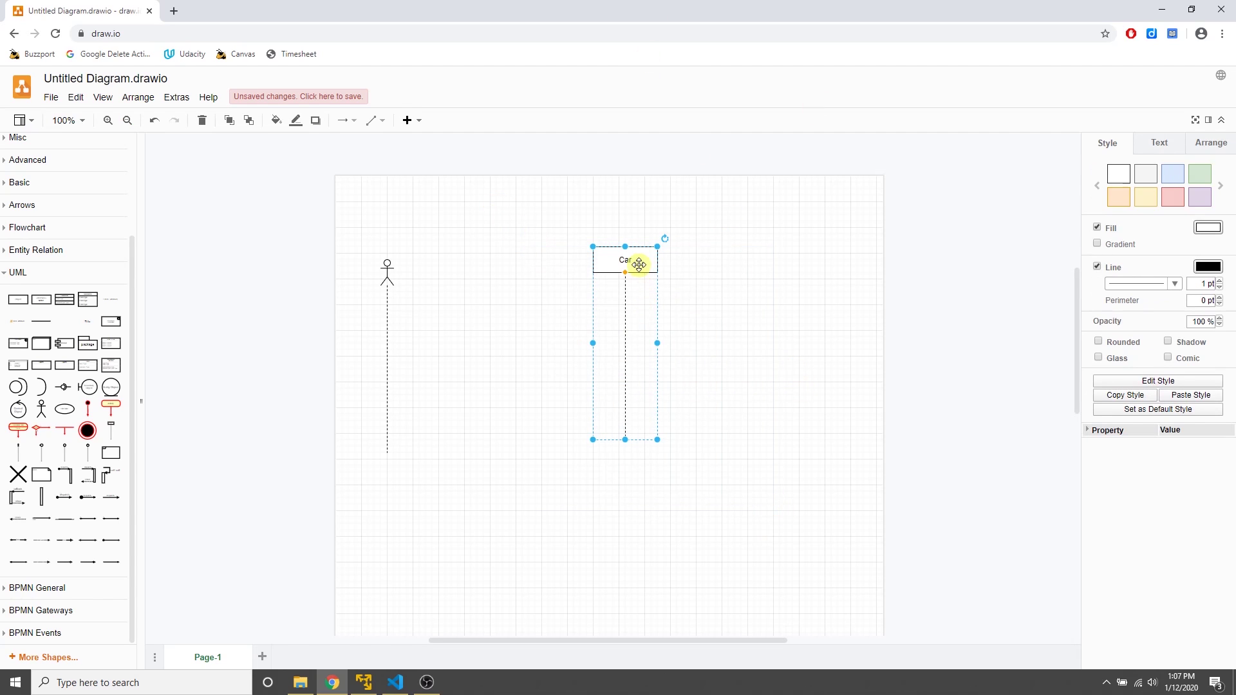
pyautogui.moveTo(639, 265)
pyautogui.mouseDown()
pyautogui.moveTo(496, 287)
pyautogui.moveTo(542, 278)
pyautogui.mouseUp()
# Delete the actor lifeline from the sequence diagram.
pyautogui.moveTo(337, 244); pyautogui.dragTo(435, 507)
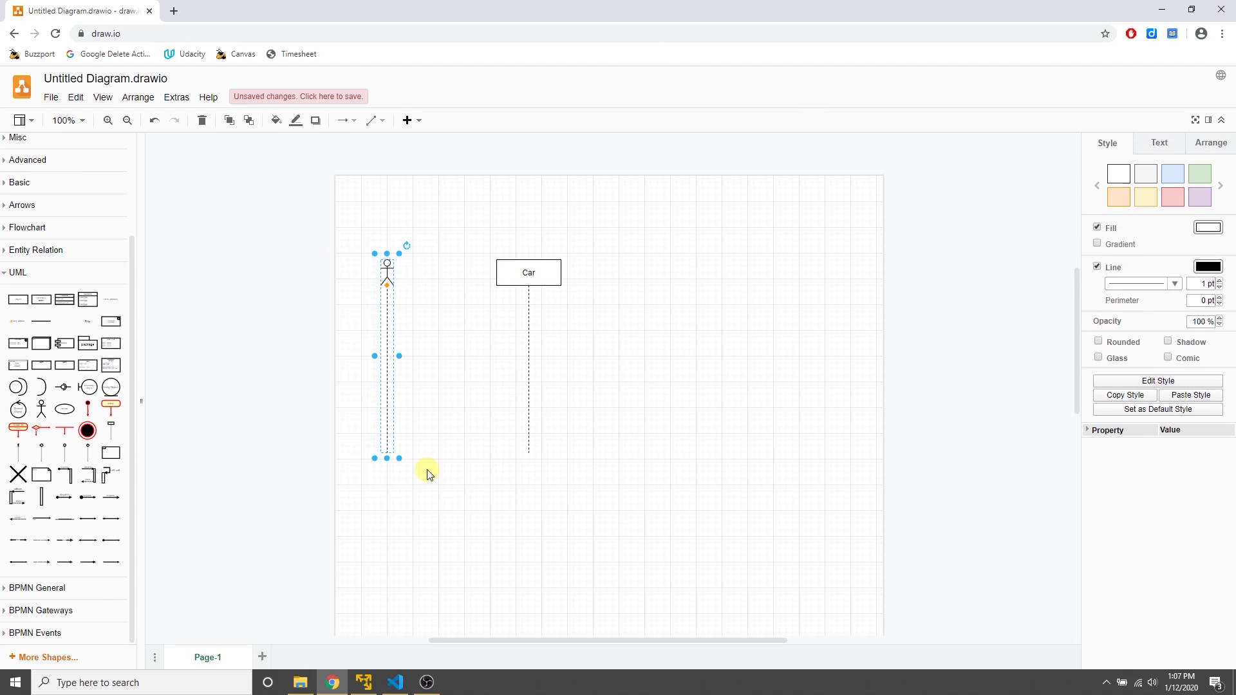
pyautogui.press('Delete')
# Create a copy of the Car lifeline to its right and name it Driver.
pyautogui.moveTo(463, 219); pyautogui.dragTo(660, 566)
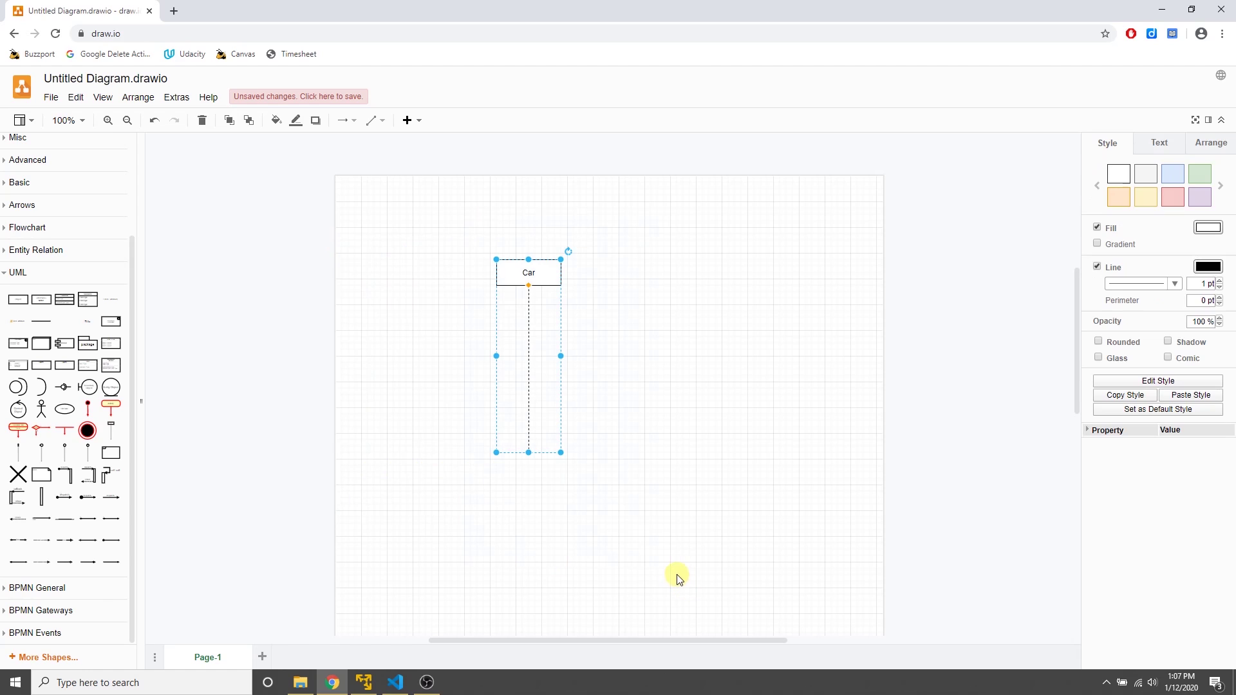
pyautogui.moveTo(547, 284); pyautogui.dragTo(655, 282)
pyautogui.doubleClick(637, 272)
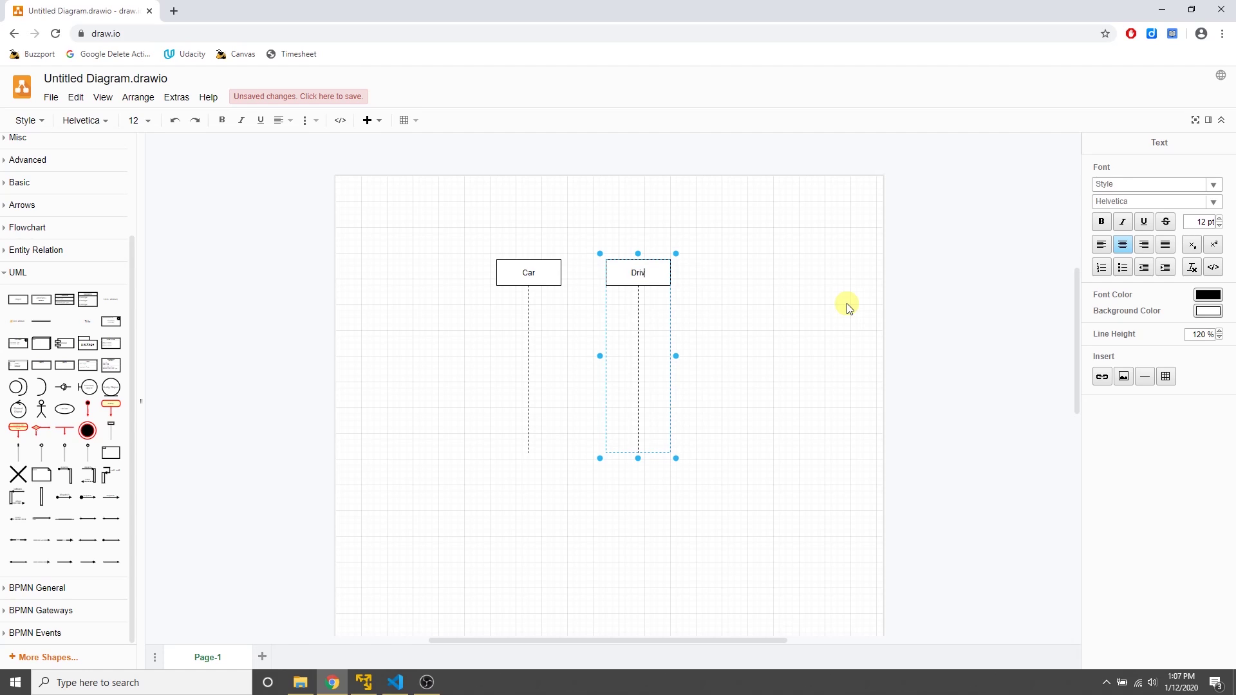
pyautogui.click(848, 267)
pyautogui.moveTo(642, 271); pyautogui.dragTo(657, 271)
pyautogui.click(747, 385)
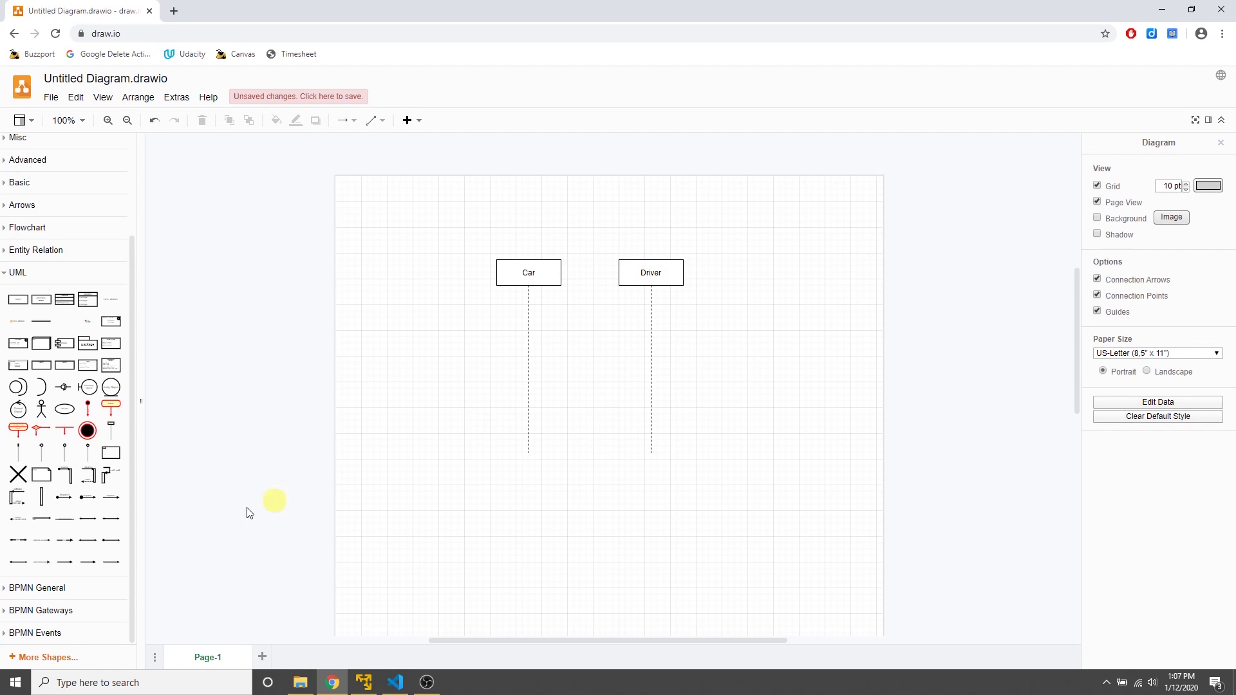
# Connect the Car lifeline to the Driver lifeline with a Found Message 1 arrow.
pyautogui.moveTo(60, 499)
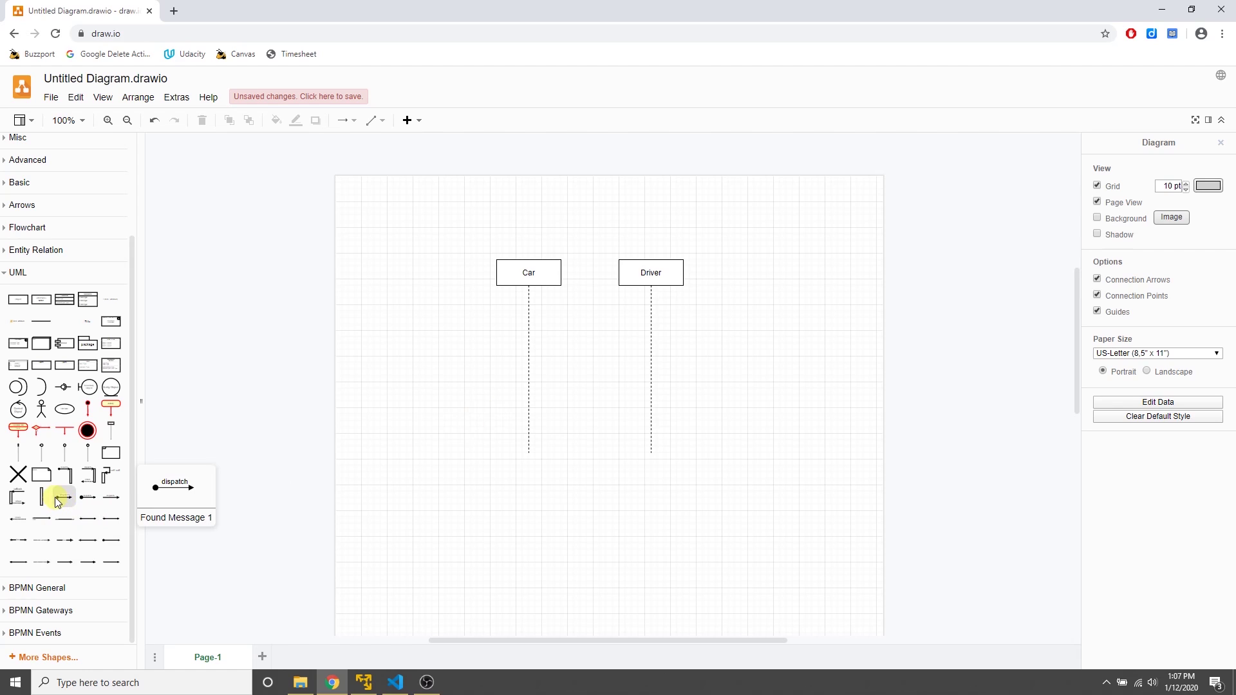
pyautogui.moveTo(59, 499); pyautogui.dragTo(529, 305)
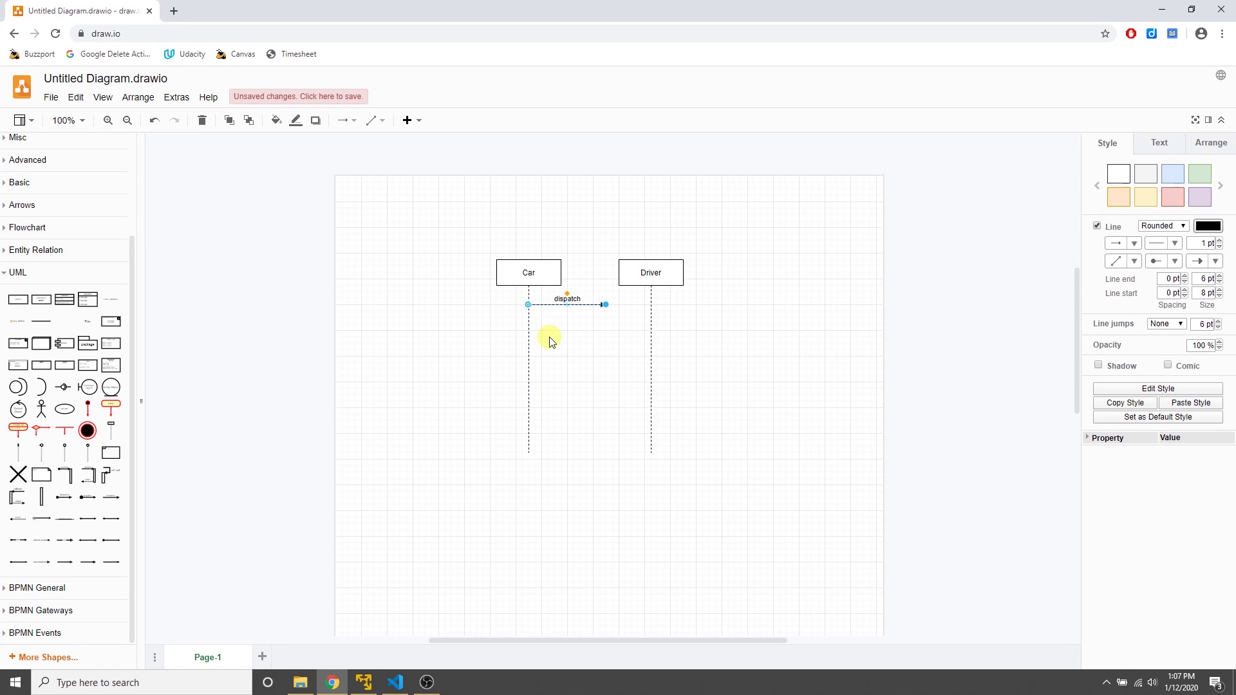
pyautogui.moveTo(607, 306); pyautogui.dragTo(652, 302)
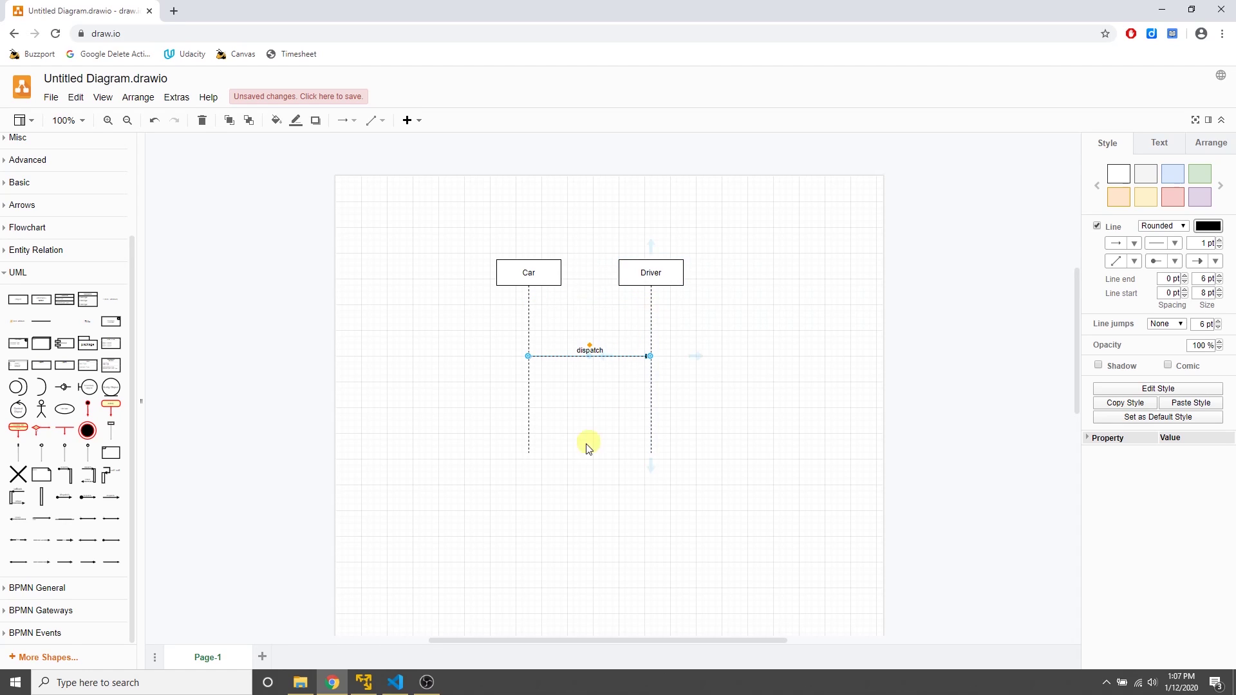
pyautogui.click(603, 394)
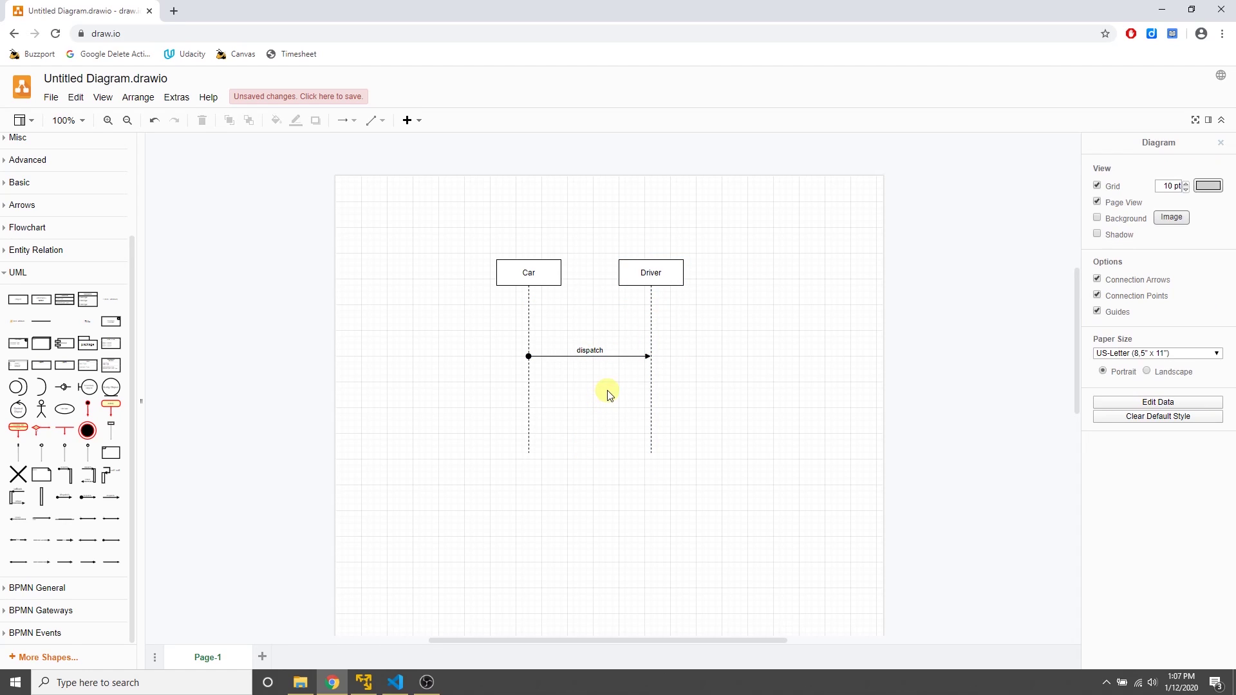
# Move the dispatch message up to just below the Car and Driver boxes.
pyautogui.click(618, 356)
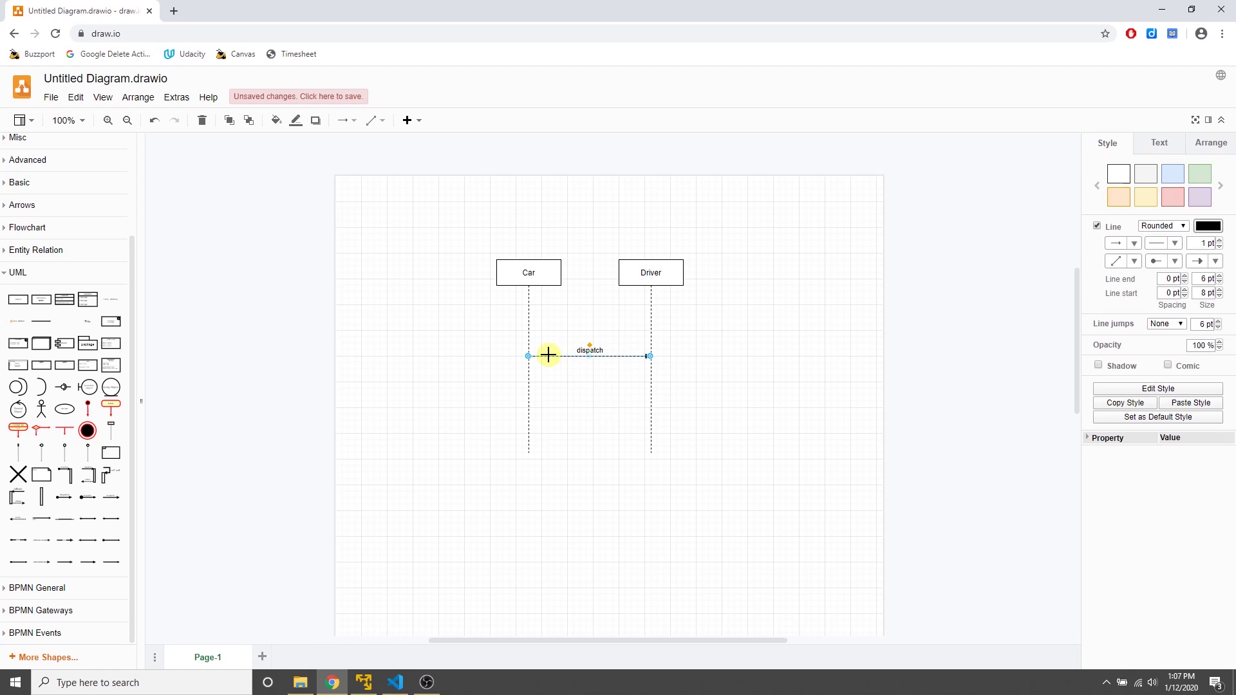
pyautogui.moveTo(548, 359); pyautogui.dragTo(548, 300)
pyautogui.click(572, 386)
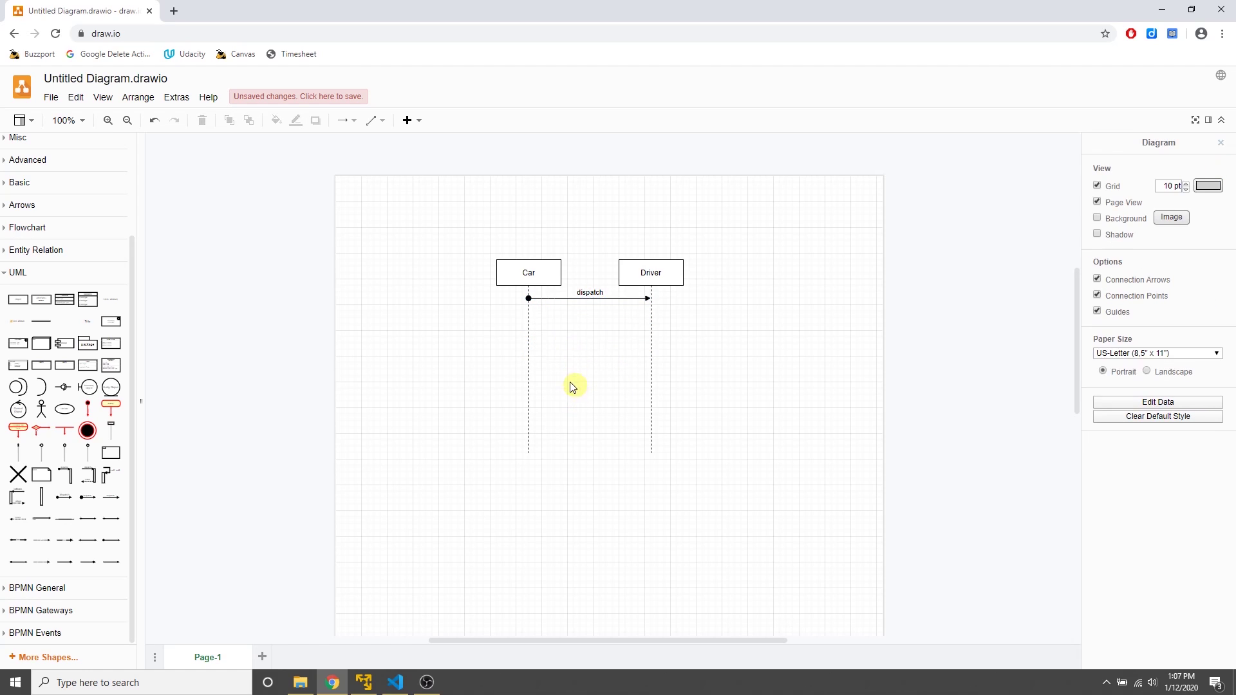
# Duplicate the dispatch message and align the copy between the lifelines just below the original.
pyautogui.click(554, 297)
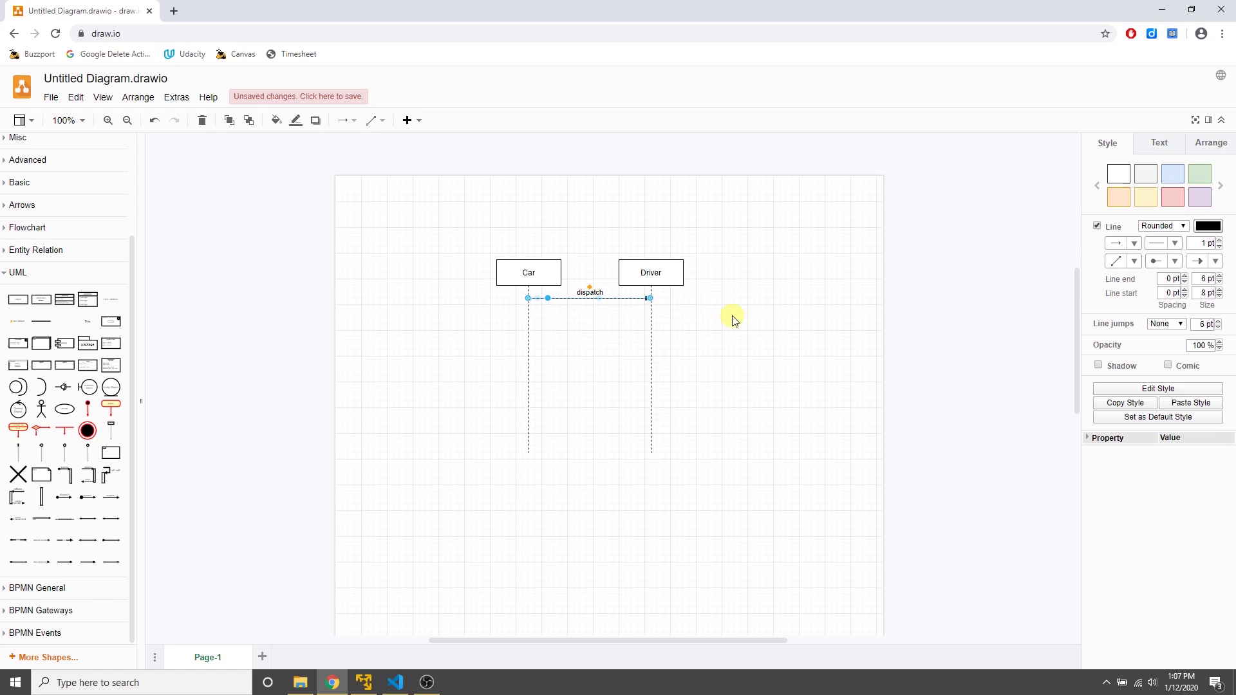
pyautogui.hotkey('ctrl', 'd')
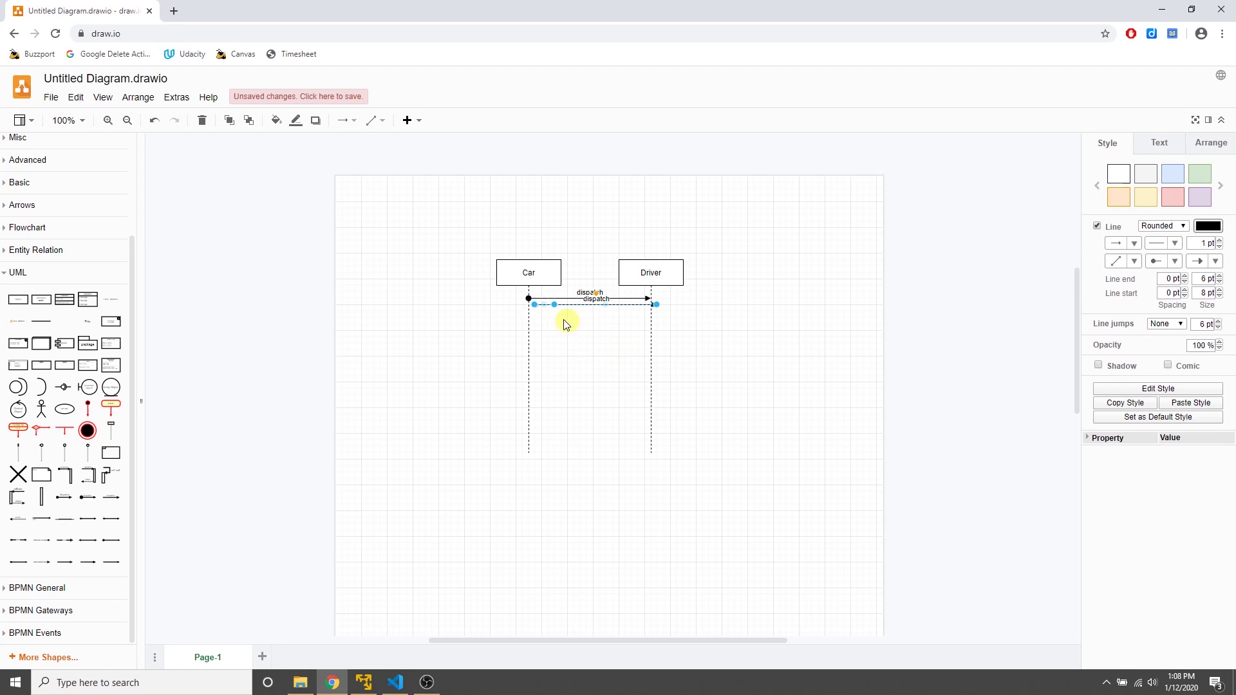
pyautogui.moveTo(572, 305); pyautogui.dragTo(566, 312)
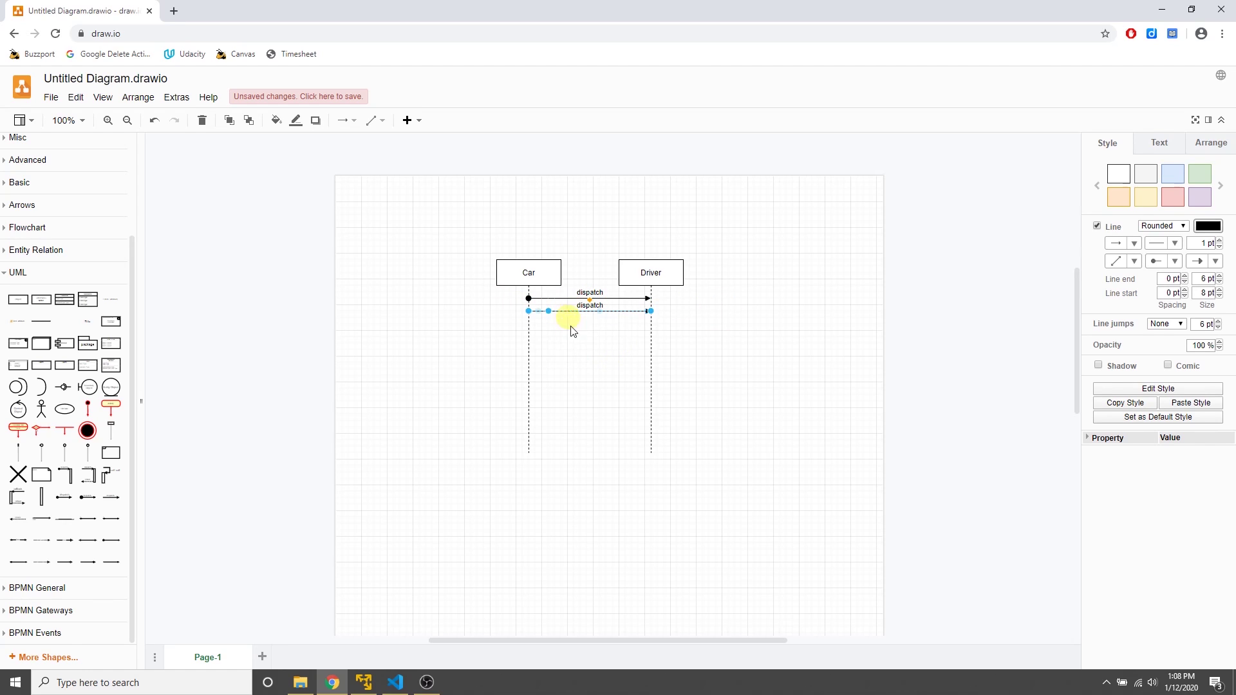
pyautogui.click(564, 351)
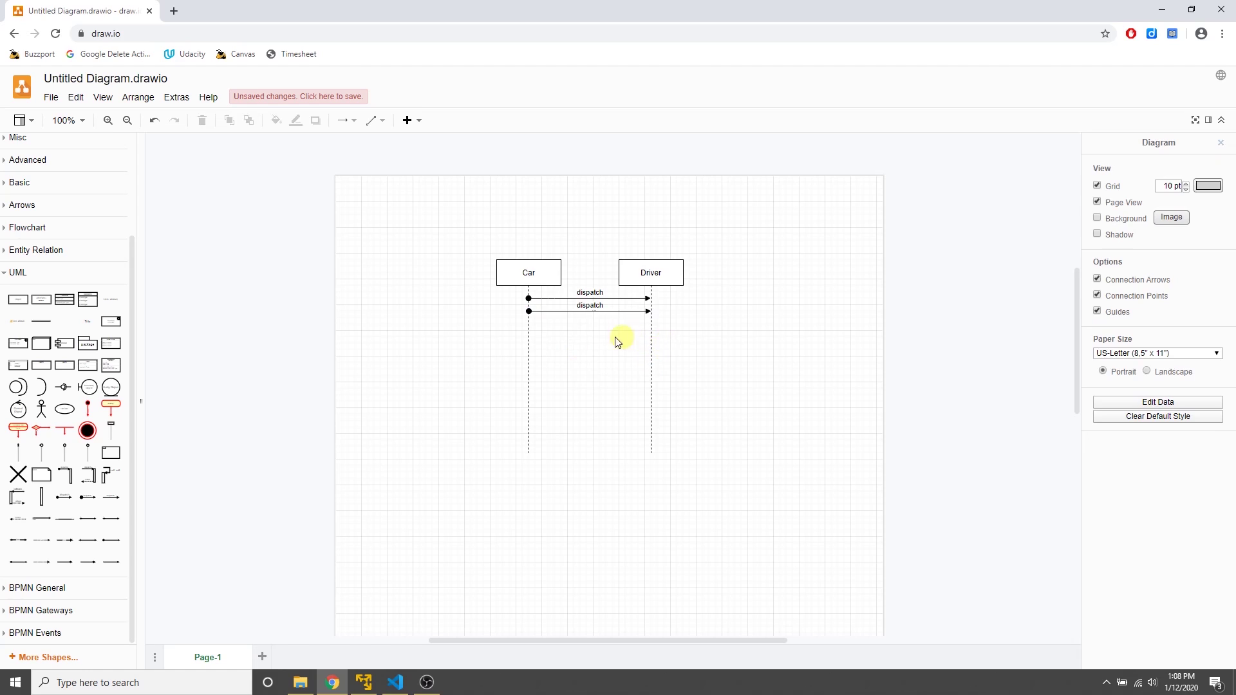
# Add a reversed copy of the lower dispatch message, running from Driver to Car, below the existing two messages.
pyautogui.click(652, 335)
pyautogui.click(582, 381)
pyautogui.click(596, 310)
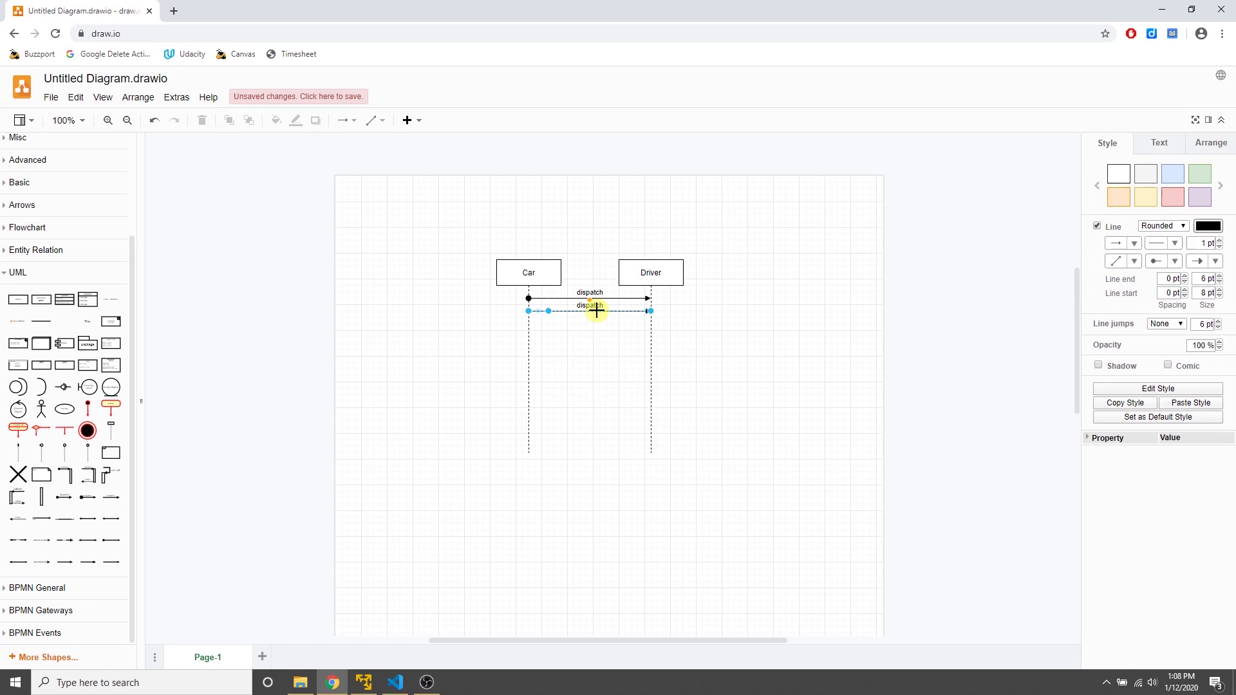
pyautogui.hotkey('ctrl', 'd')
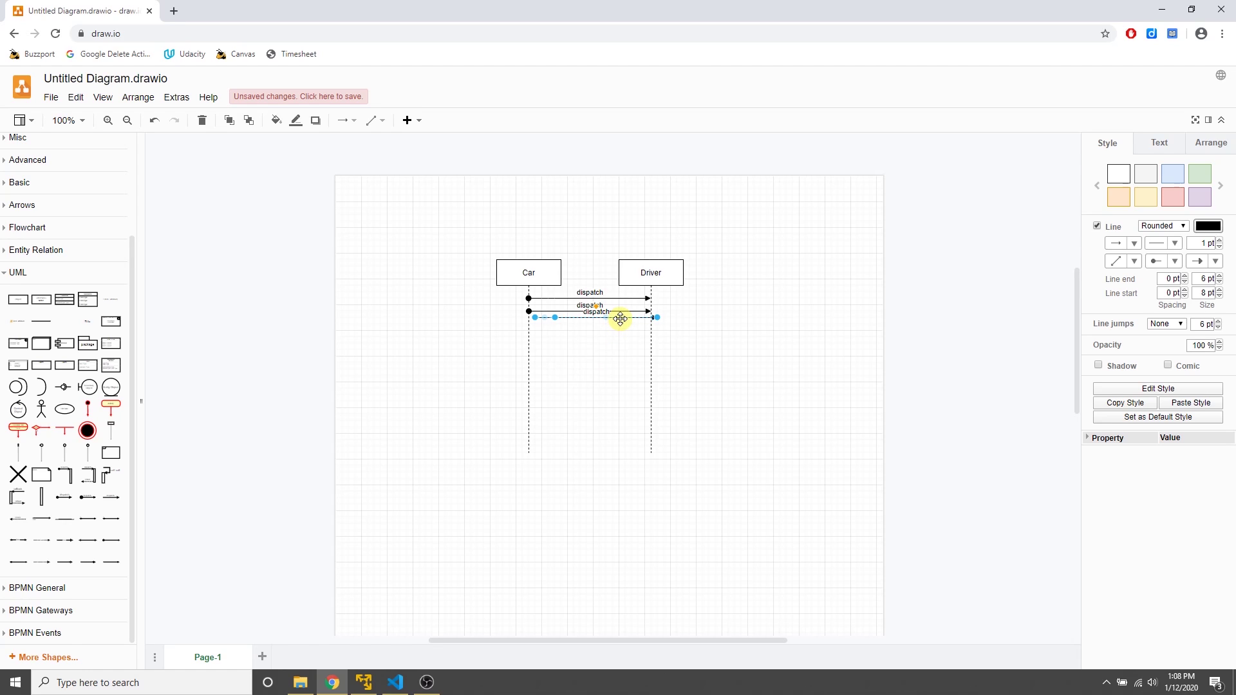
pyautogui.rightClick(620, 318)
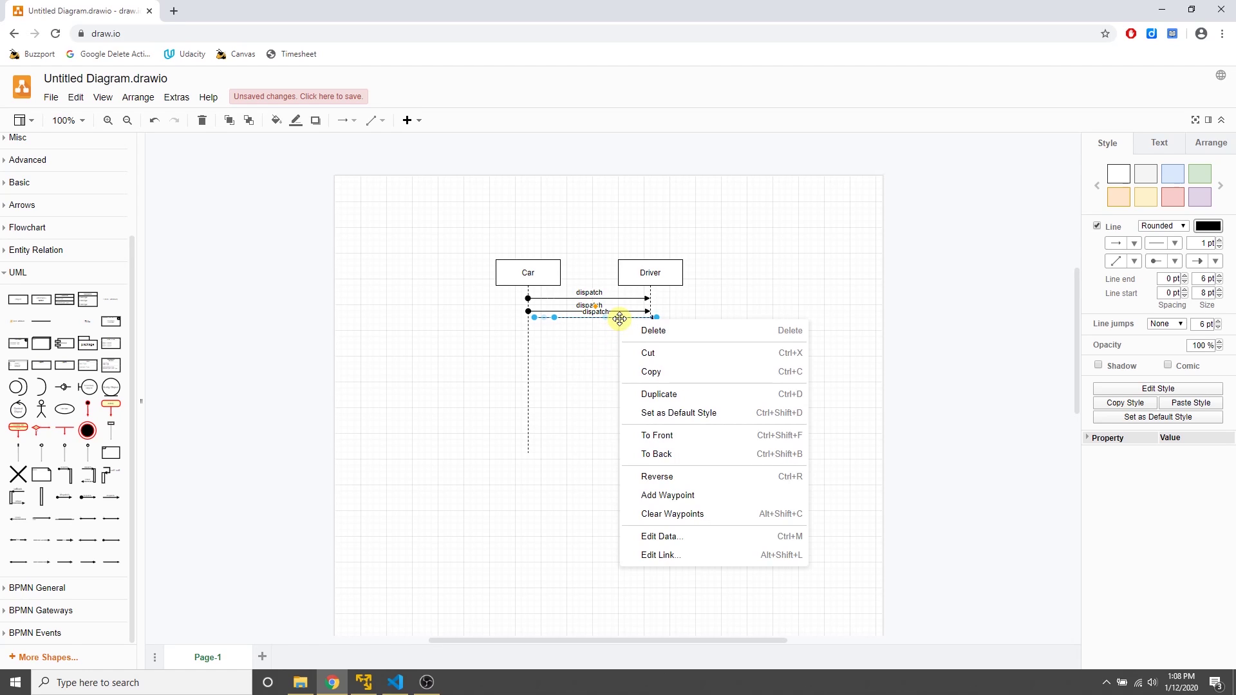
pyautogui.click(663, 477)
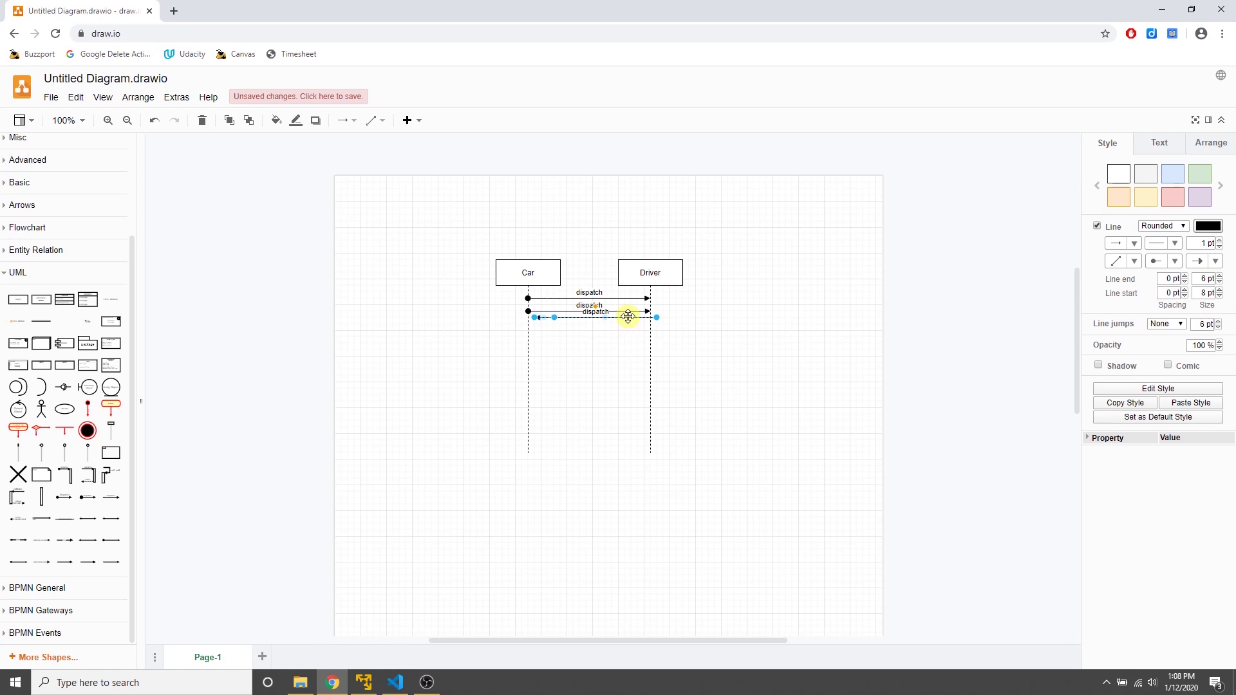
pyautogui.click(588, 378)
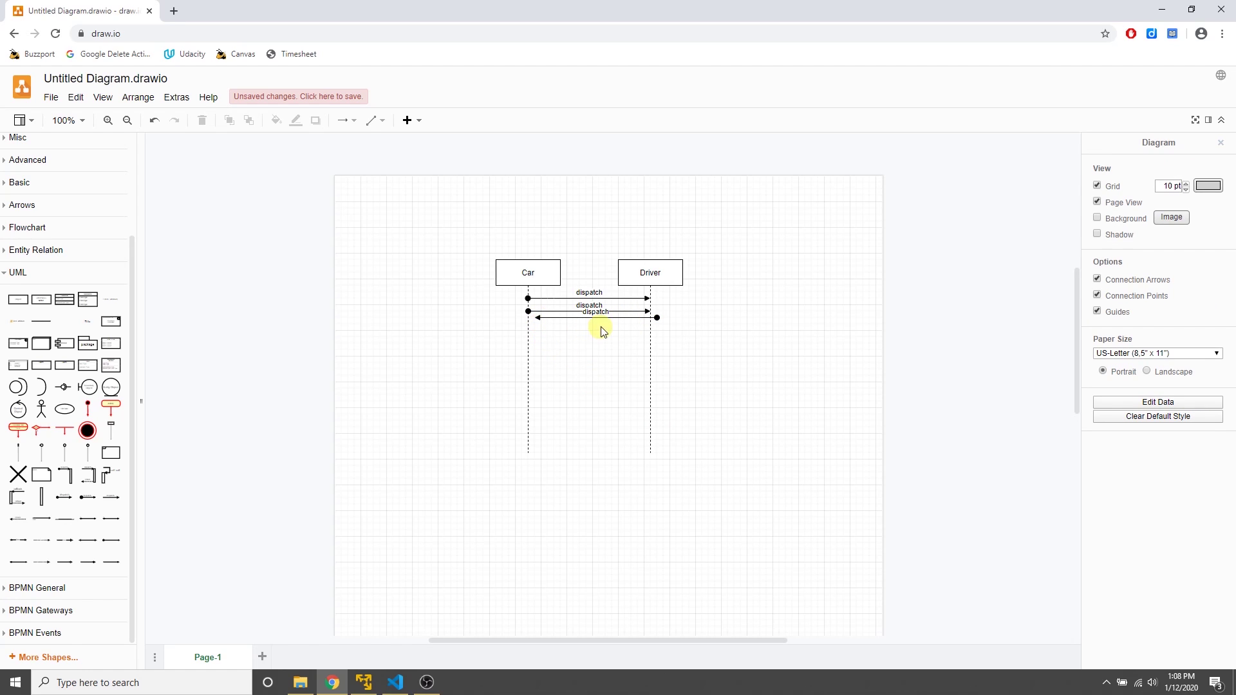
pyautogui.moveTo(624, 320); pyautogui.dragTo(618, 337)
pyautogui.click(603, 388)
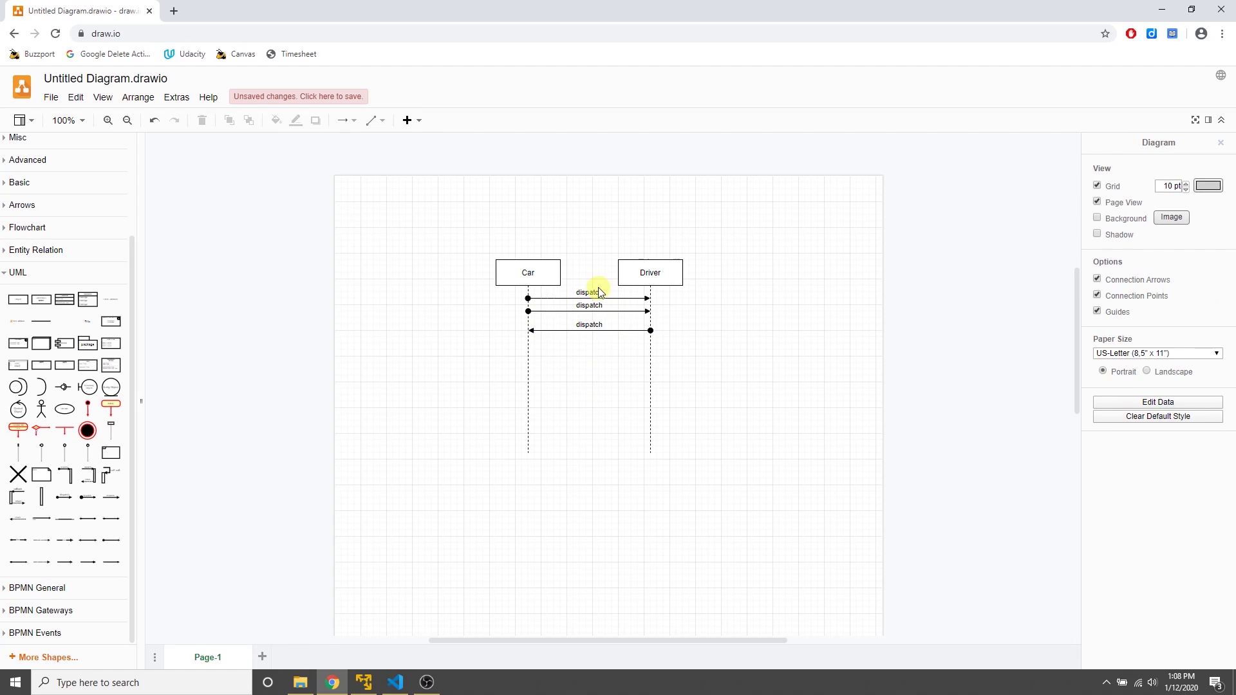
# Relabel the three messages between Car and Driver, from top to bottom, as hello, mate and waddap.
pyautogui.click(592, 291)
pyautogui.click(604, 392)
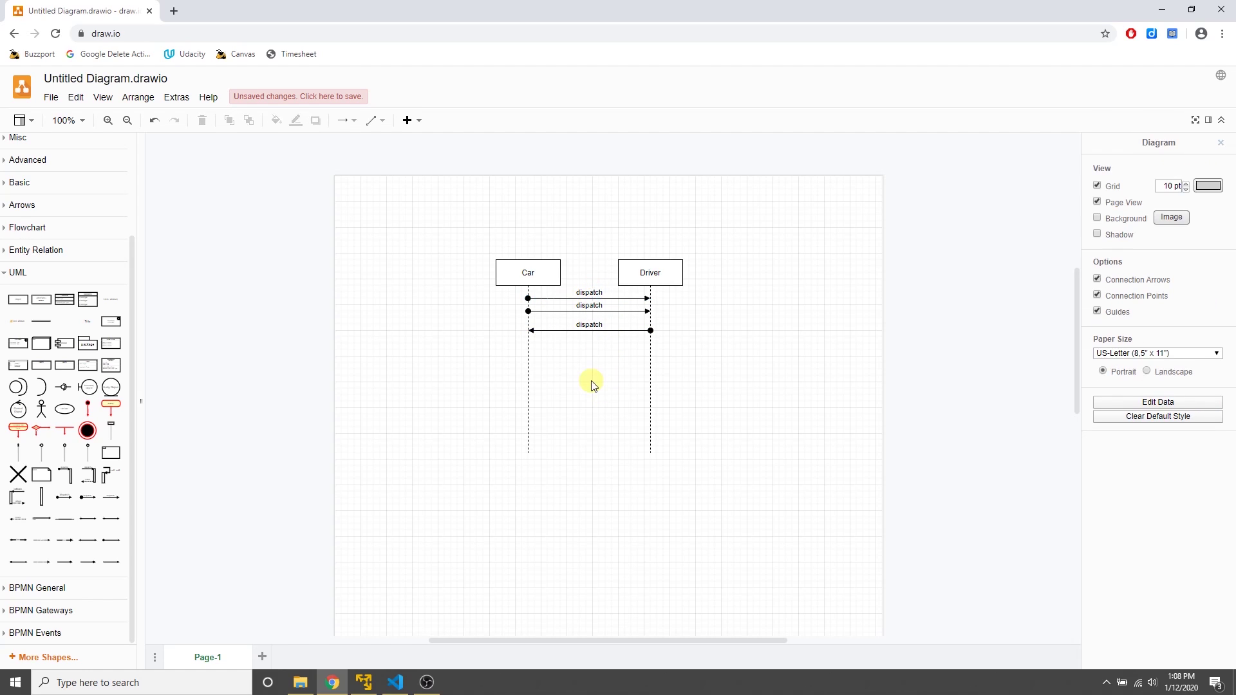
pyautogui.doubleClick(590, 293)
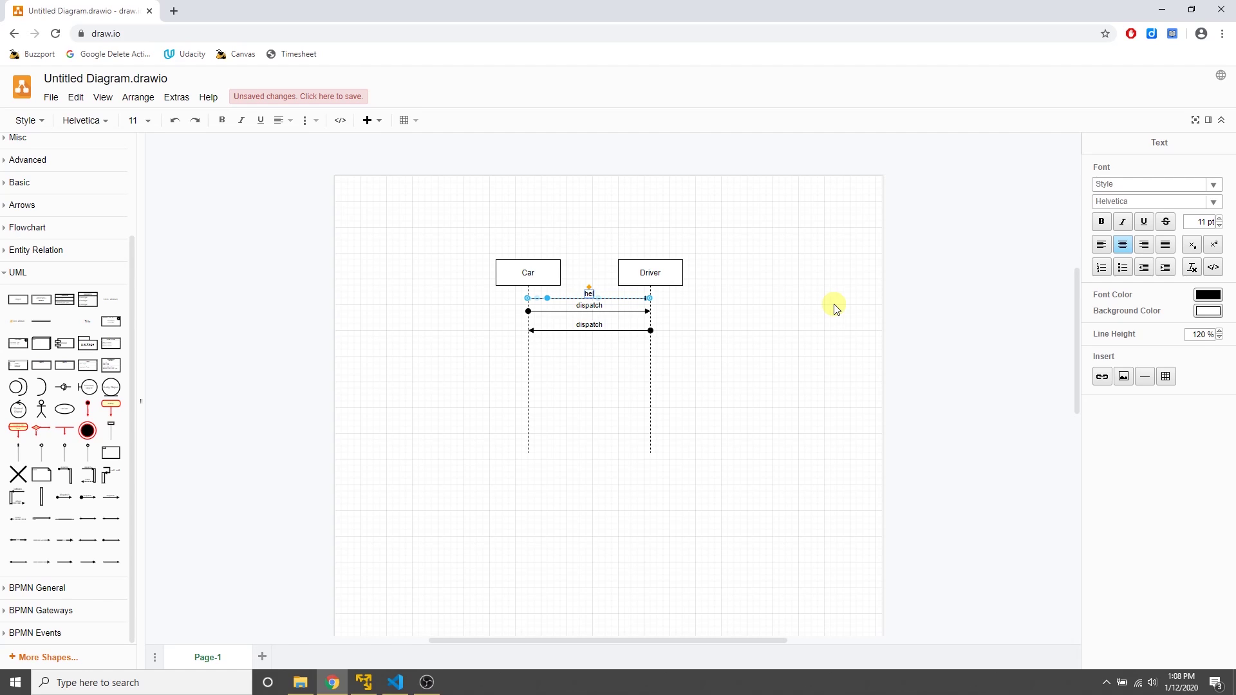
pyautogui.click(747, 339)
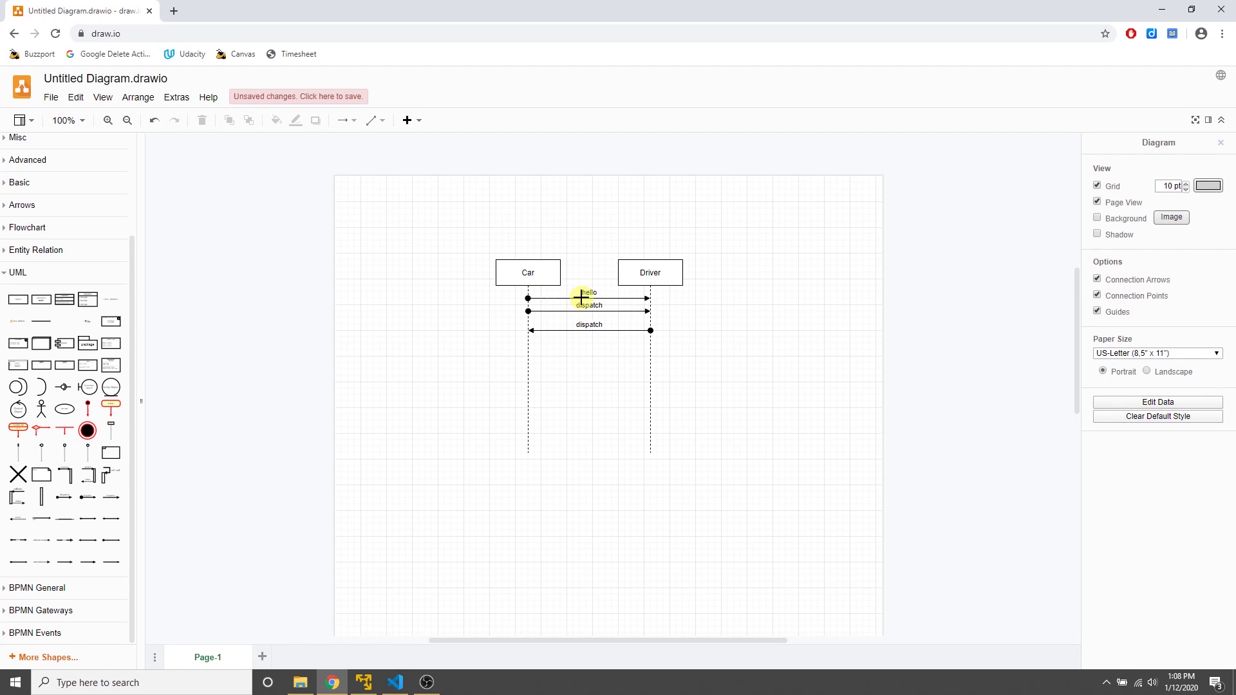
pyautogui.doubleClick(587, 305)
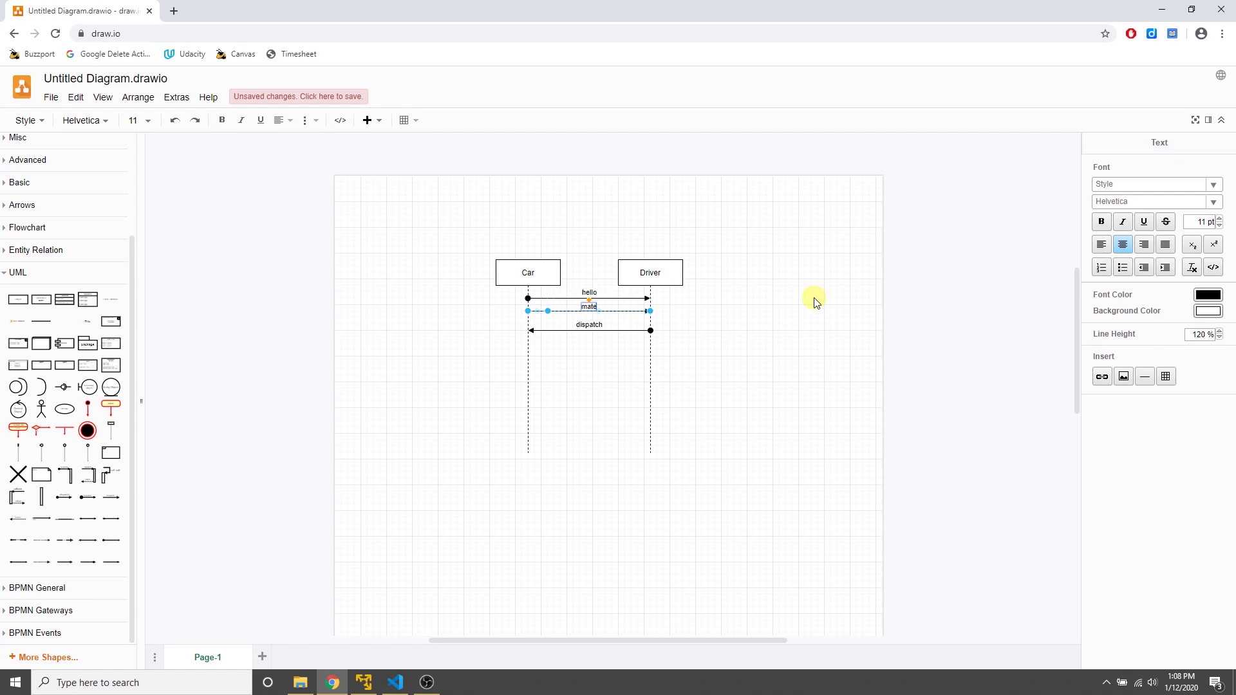
pyautogui.click(762, 367)
pyautogui.click(589, 329)
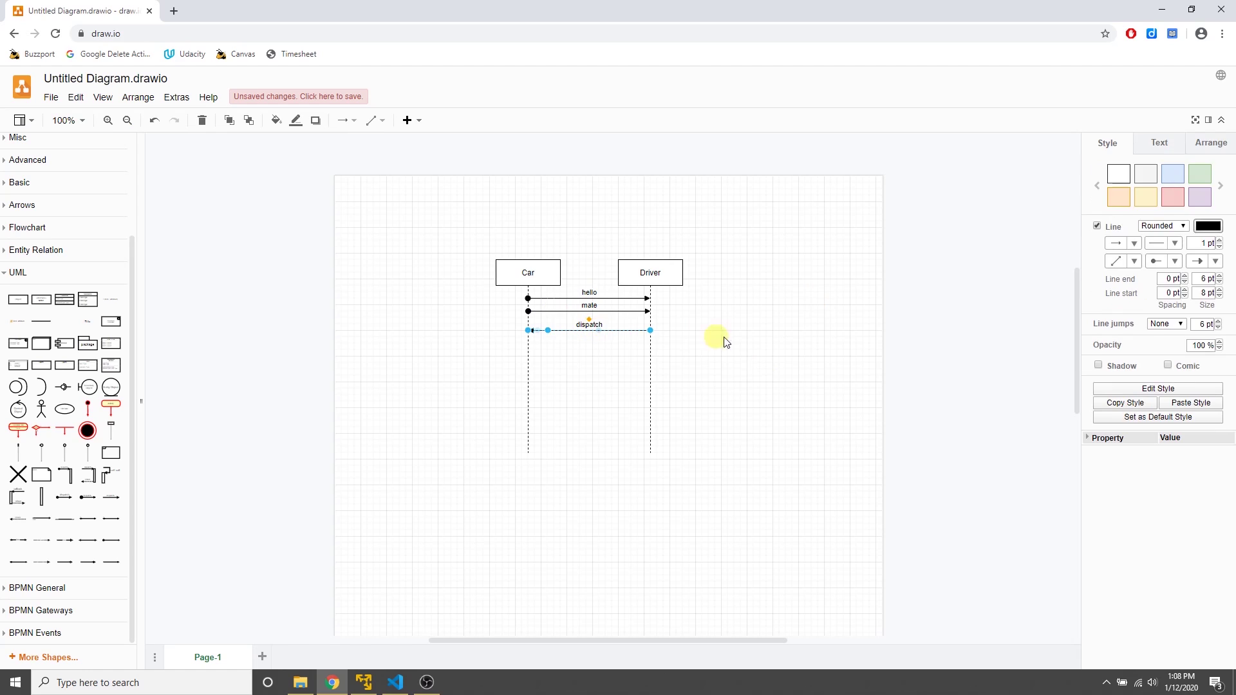
pyautogui.write('wadd')
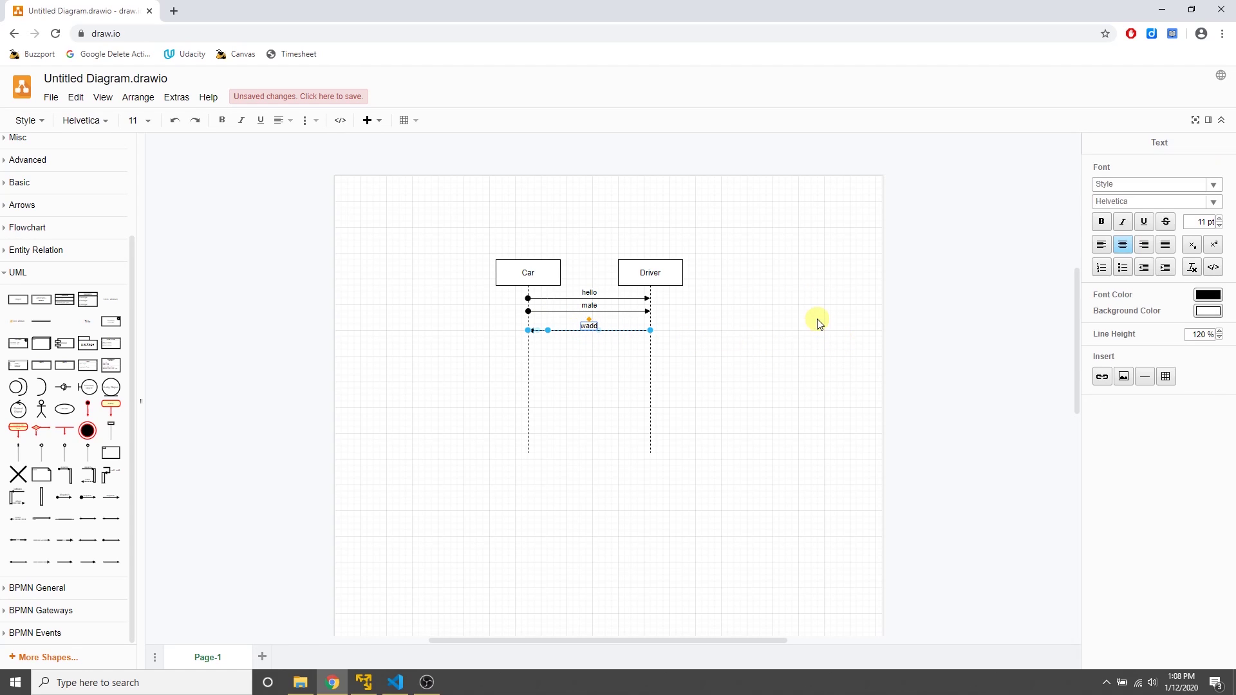
pyautogui.write('ap')
pyautogui.click(802, 351)
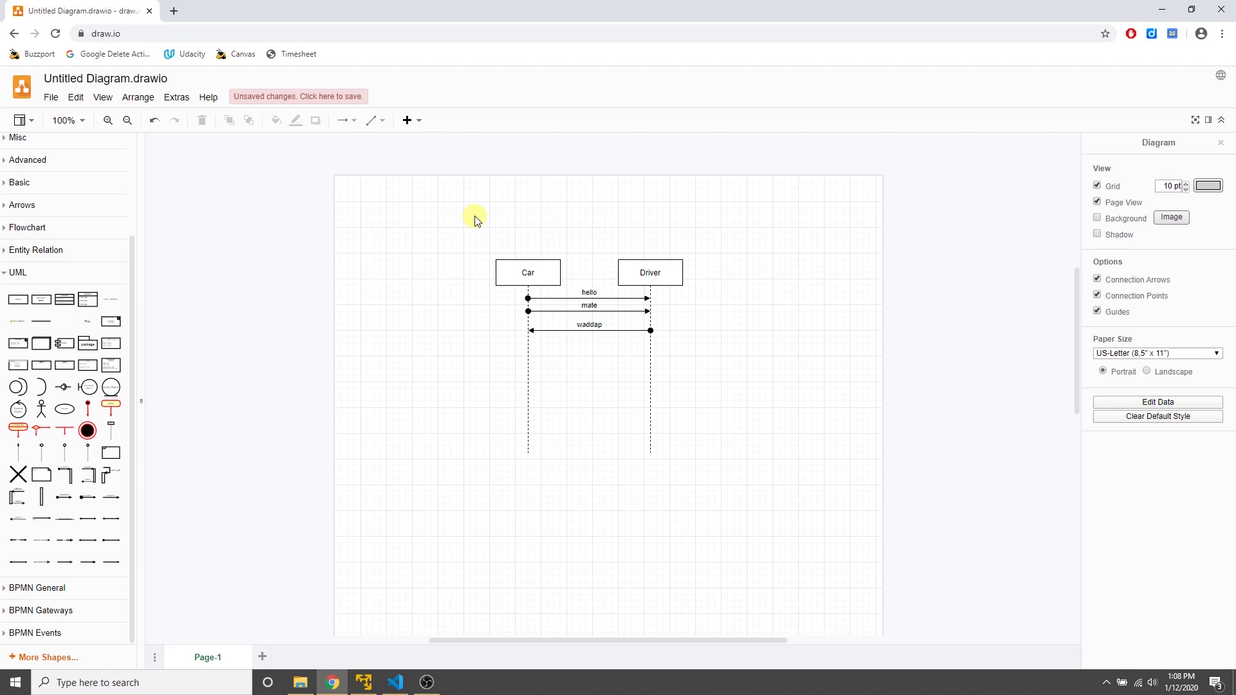
# Place a rectangle and a rounded rectangle from the General shapes in the empty area around the Car lifeline.
pyautogui.scroll(2, 76, 194)
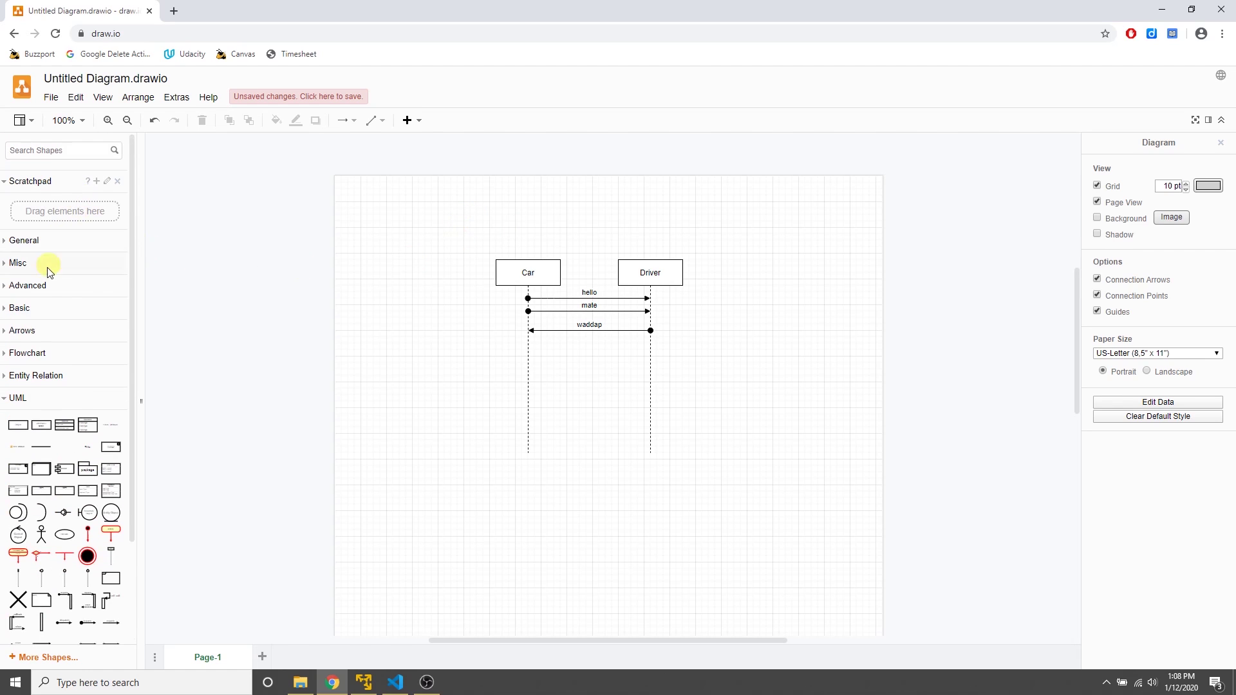
pyautogui.click(17, 240)
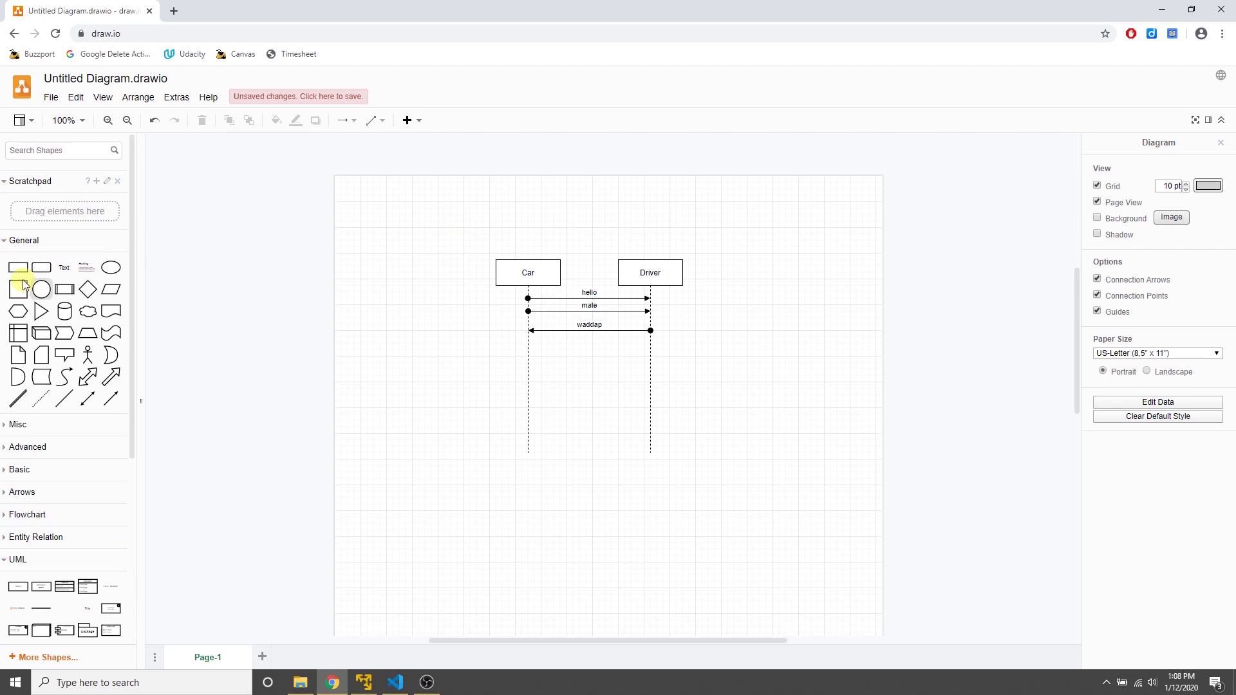
pyautogui.moveTo(23, 285); pyautogui.dragTo(450, 495)
pyautogui.moveTo(41, 267); pyautogui.dragTo(387, 432)
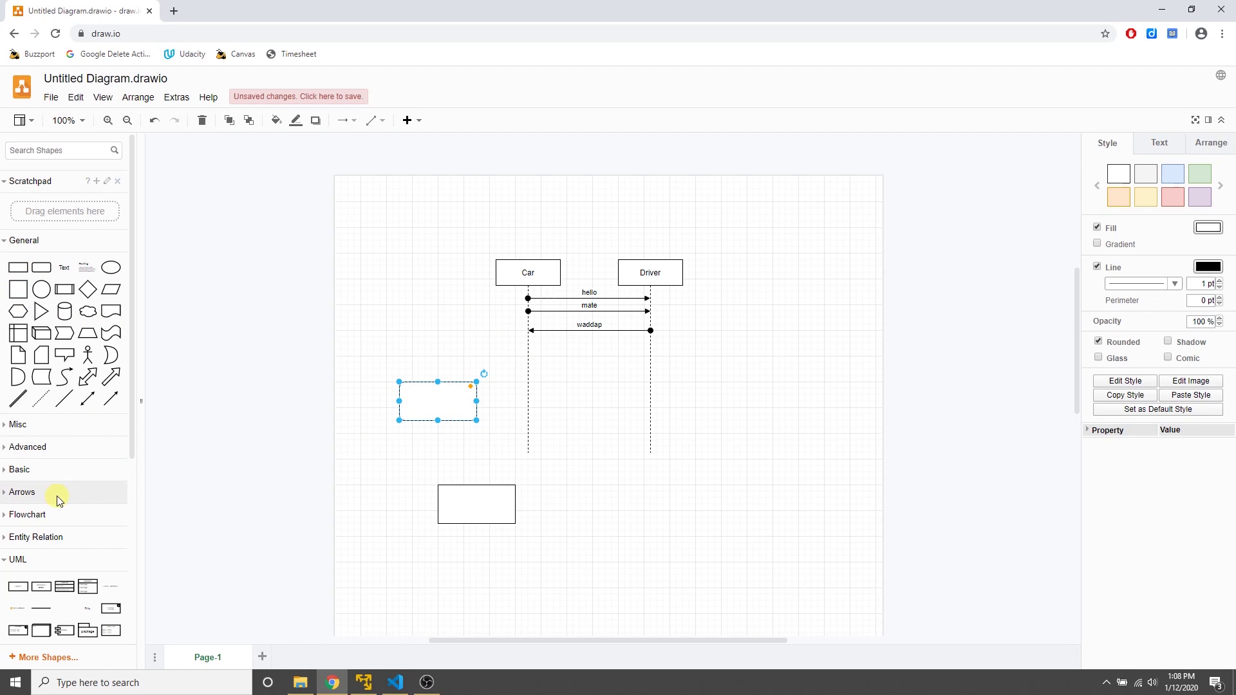
pyautogui.scroll(-3, 70, 497)
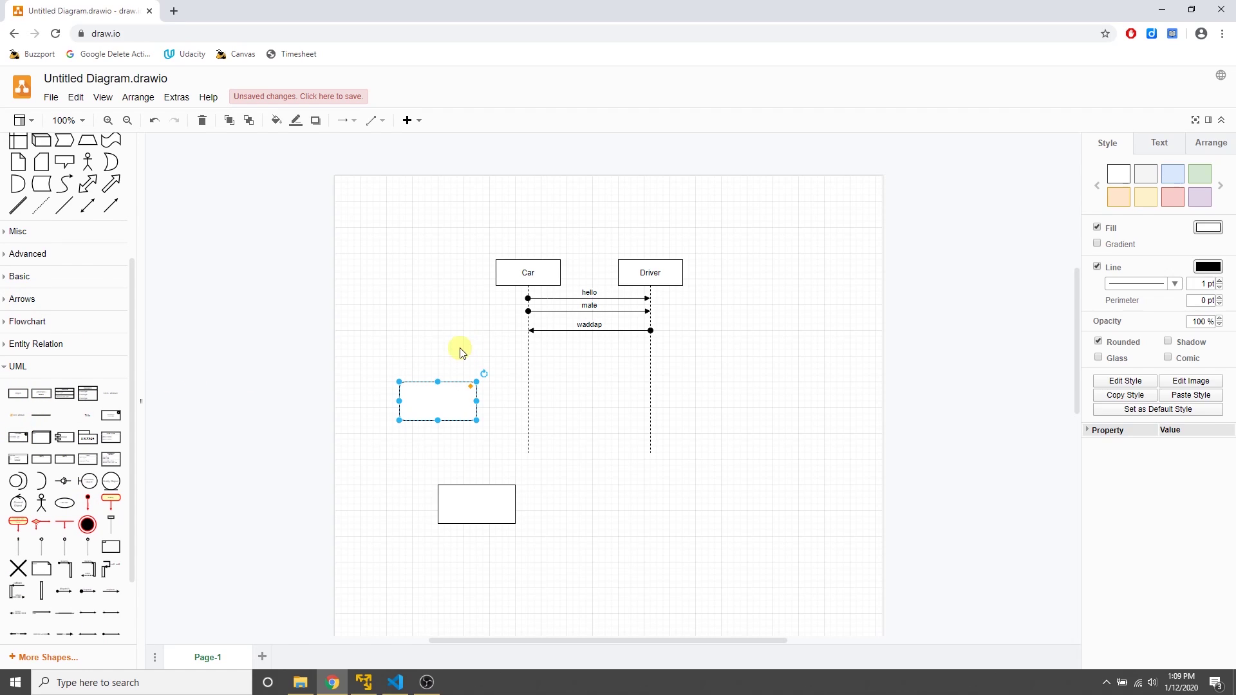
# Delete everything on the page and collapse the open General and UML shape libraries.
pyautogui.moveTo(372, 237); pyautogui.dragTo(738, 568)
pyautogui.press('Delete')
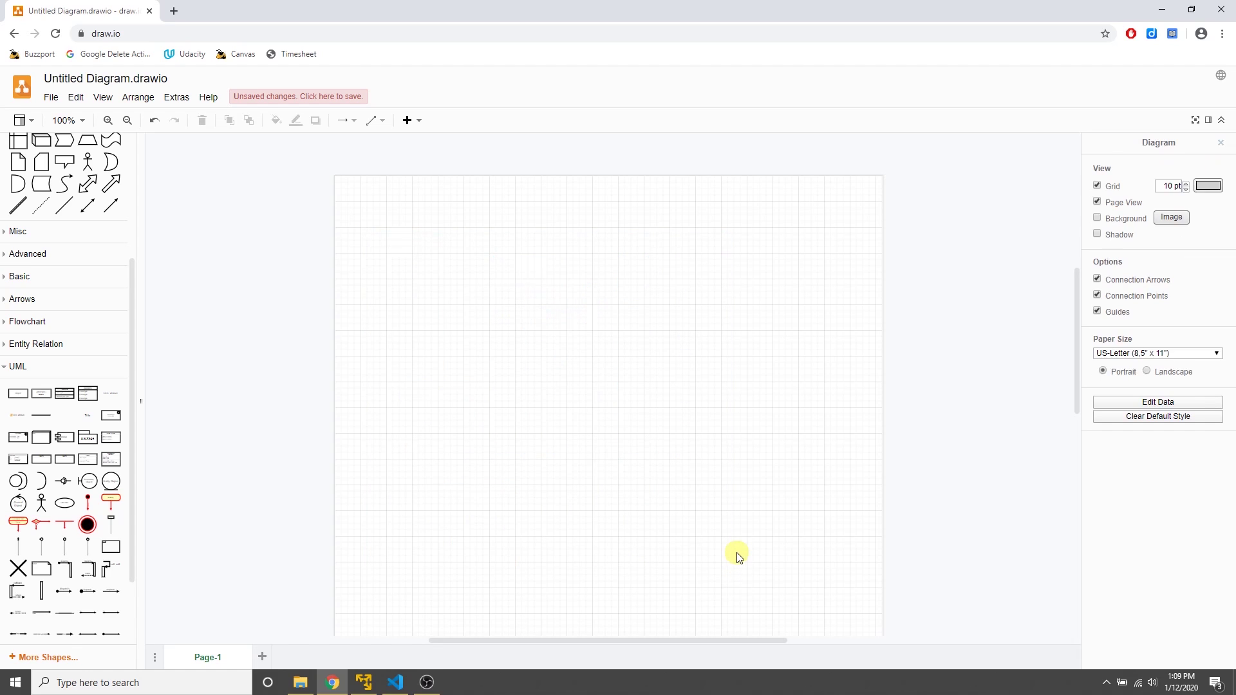
pyautogui.click(64, 364)
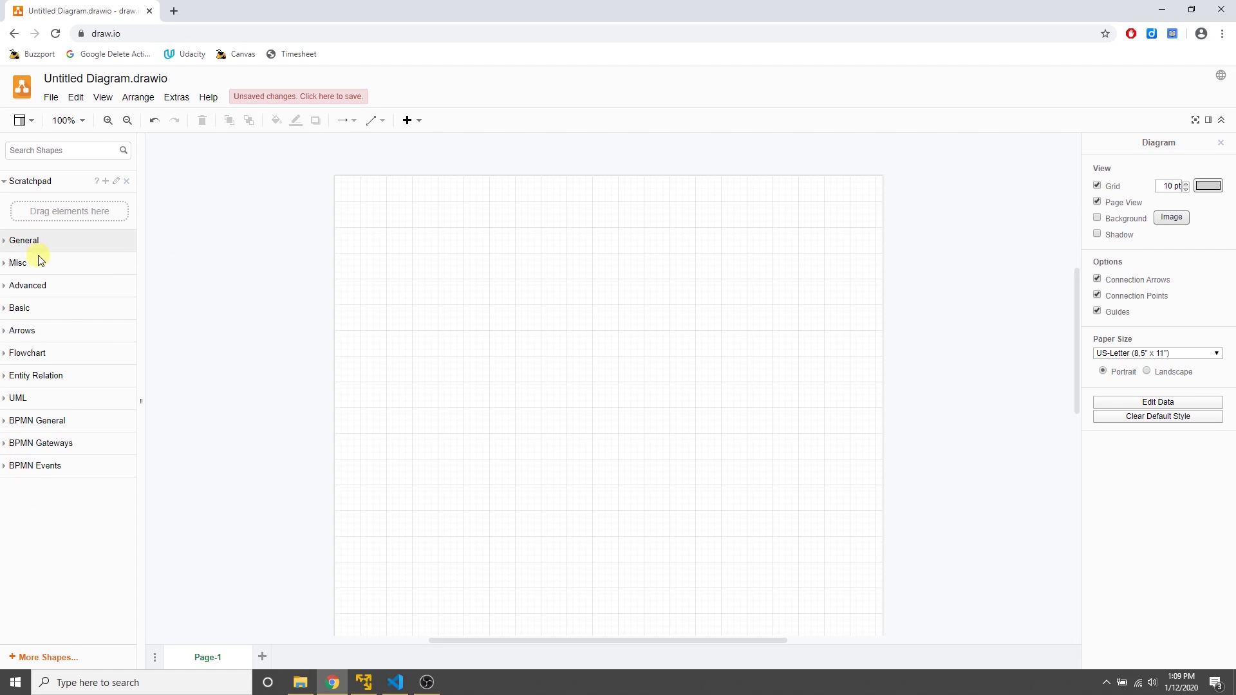
# Enable the Mockups shape library from the Software category and expand its Mockup Containers group.
pyautogui.click(35, 657)
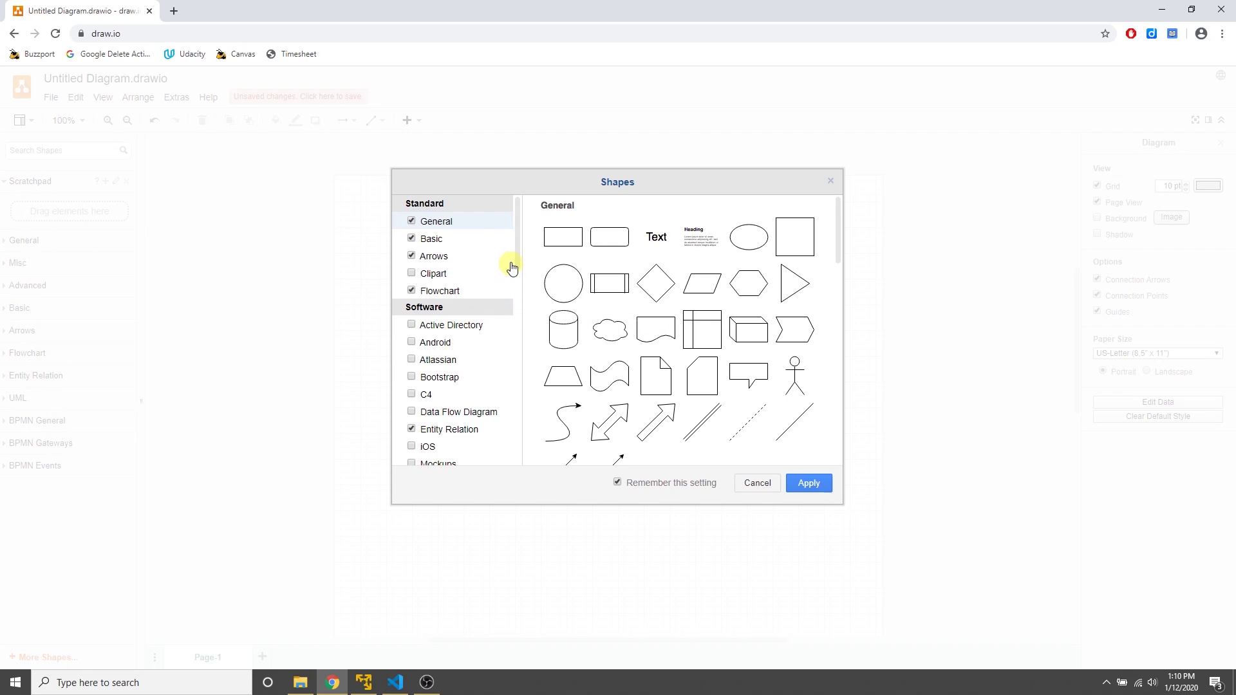
pyautogui.moveTo(517, 246); pyautogui.dragTo(516, 275)
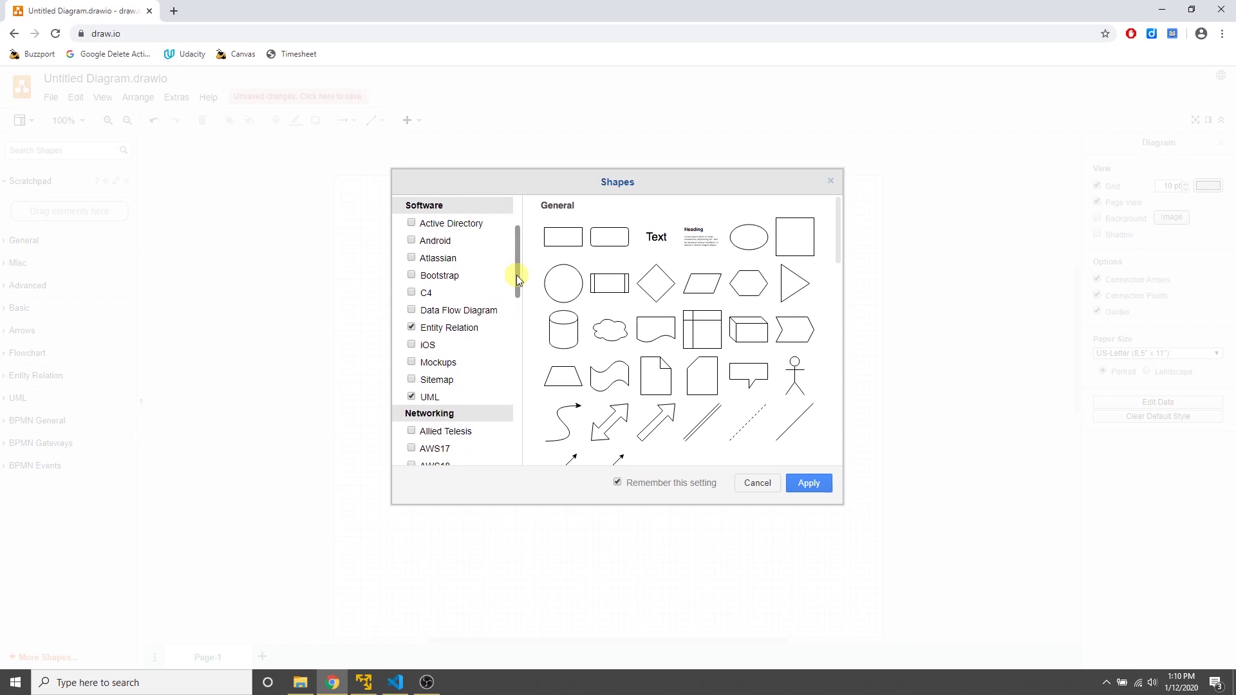
pyautogui.click(412, 365)
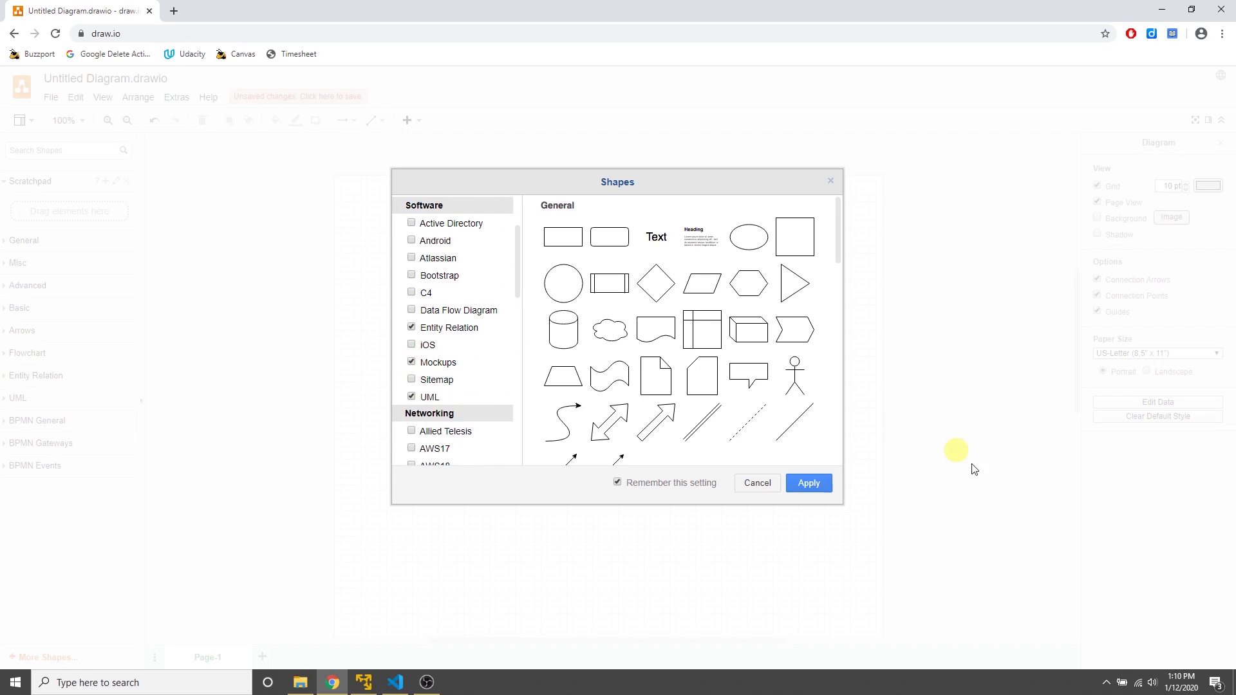
pyautogui.click(808, 484)
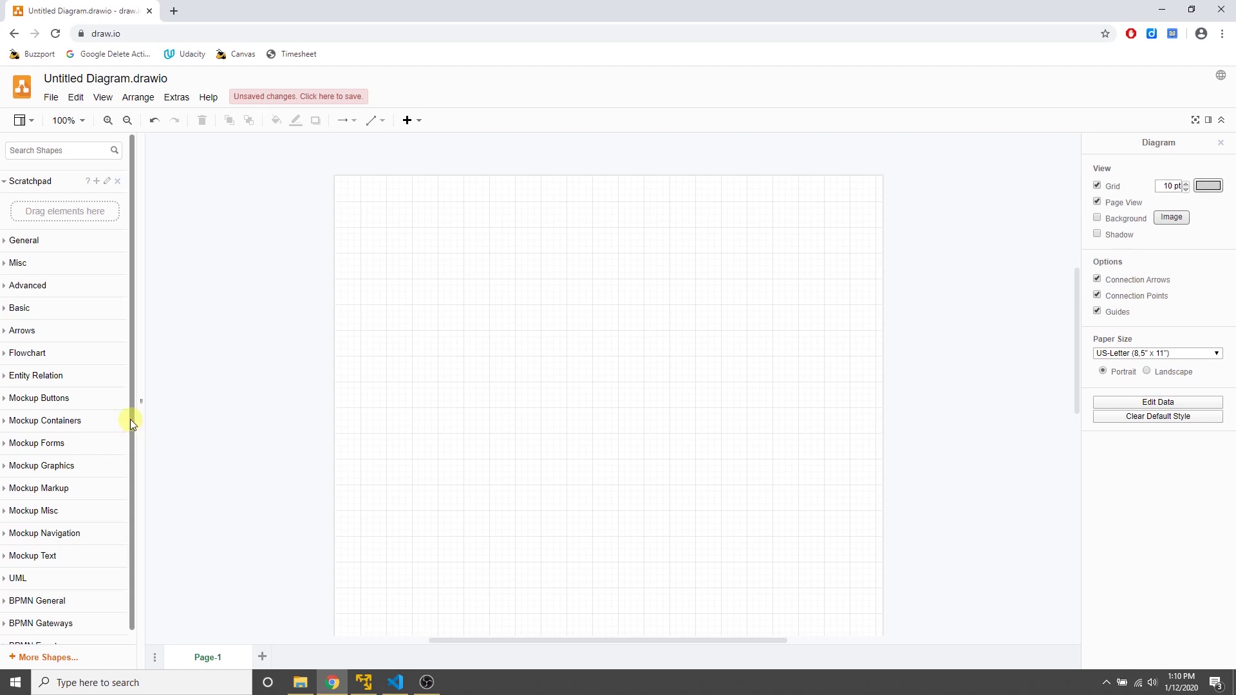
pyautogui.scroll(-1, 133, 389)
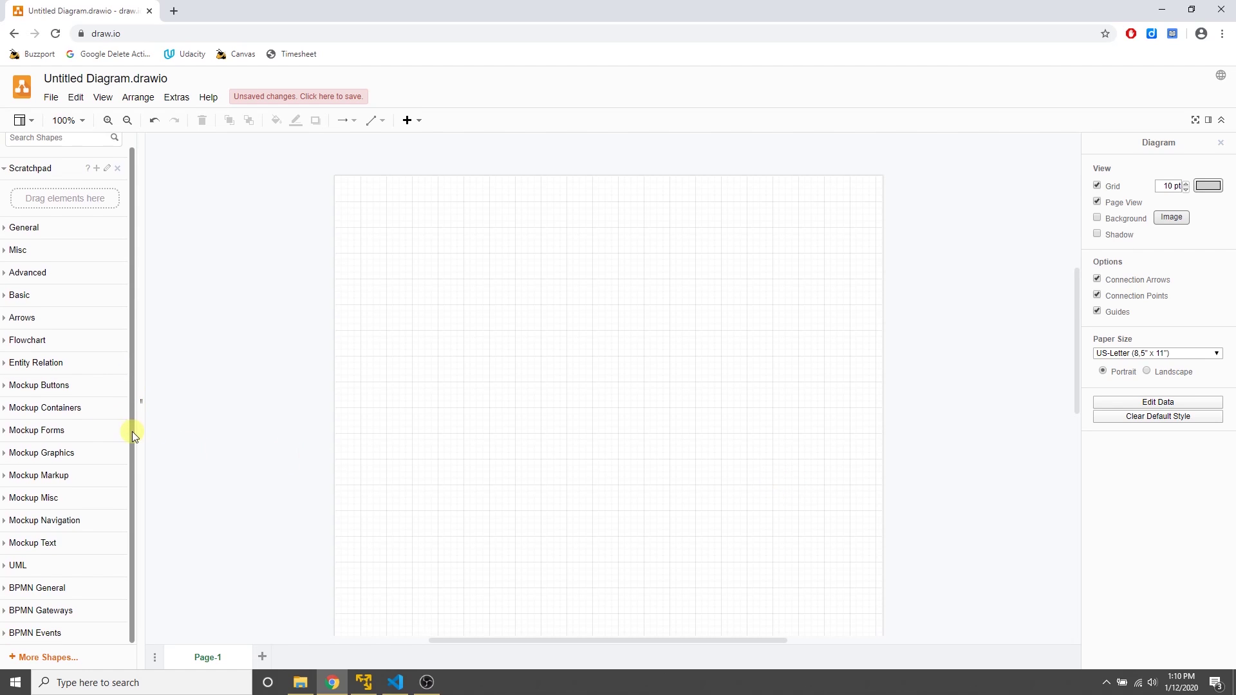
pyautogui.click(6, 410)
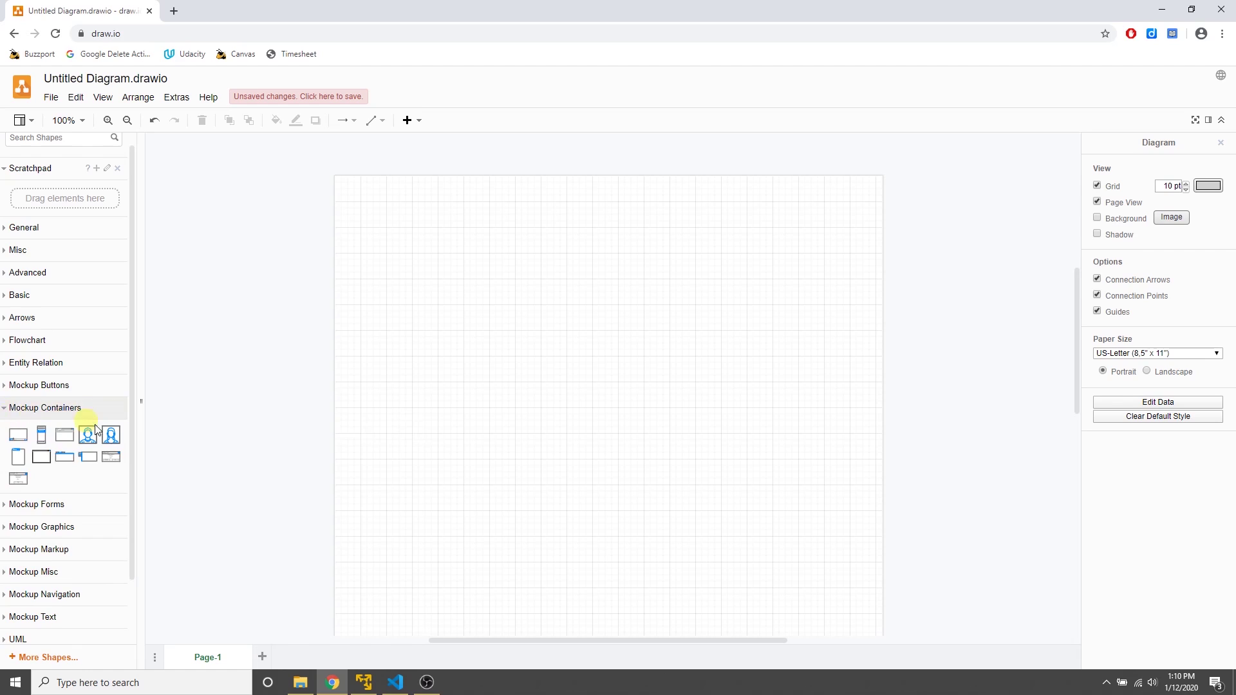
# Place a Video Player mockup on the page, then delete it.
pyautogui.moveTo(16, 436)
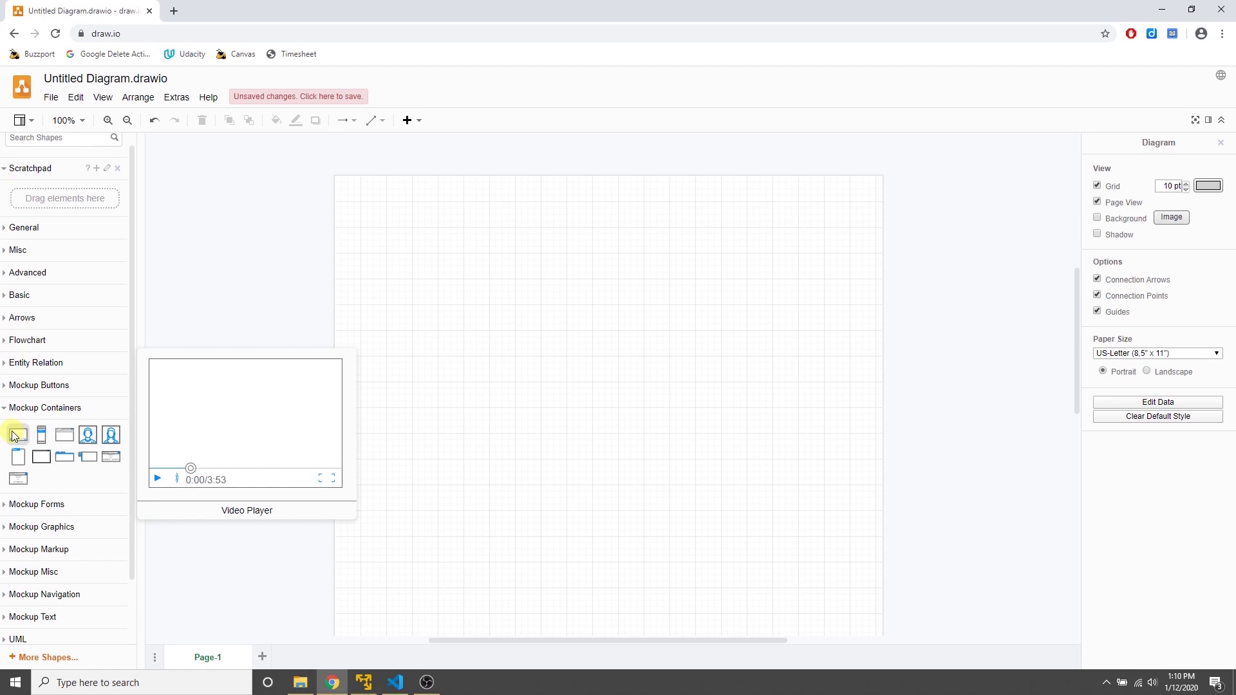
pyautogui.moveTo(18, 436); pyautogui.dragTo(465, 324)
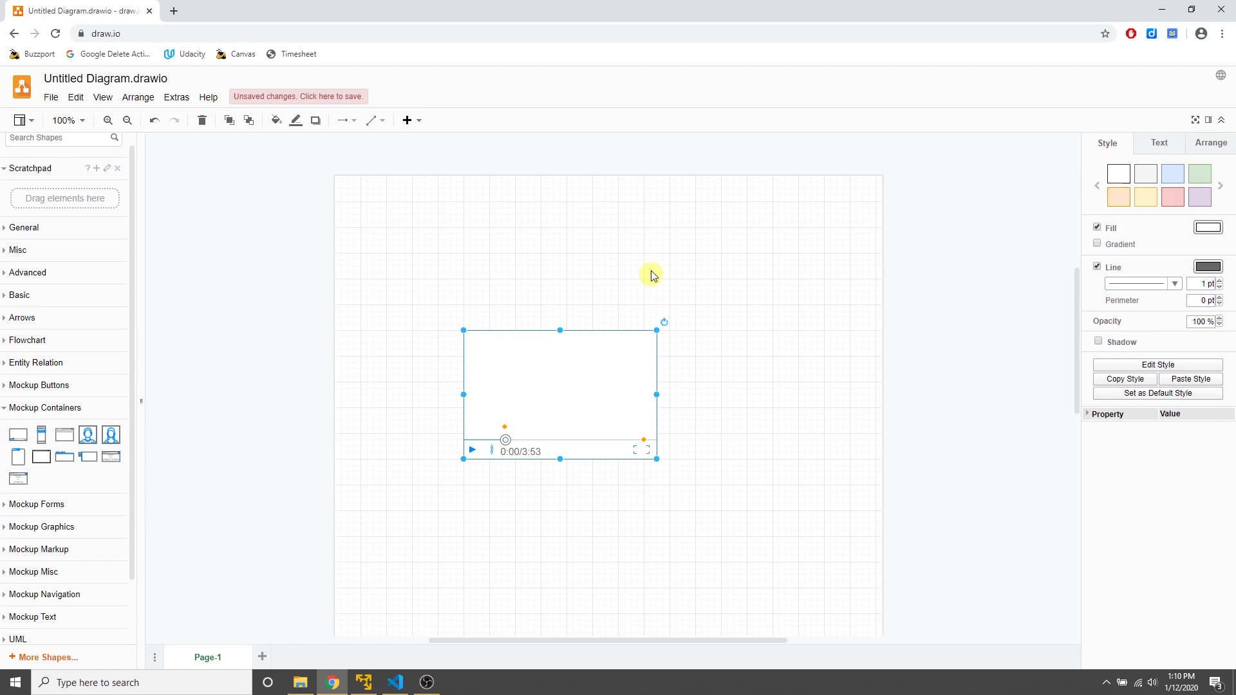
pyautogui.click(651, 273)
pyautogui.click(573, 385)
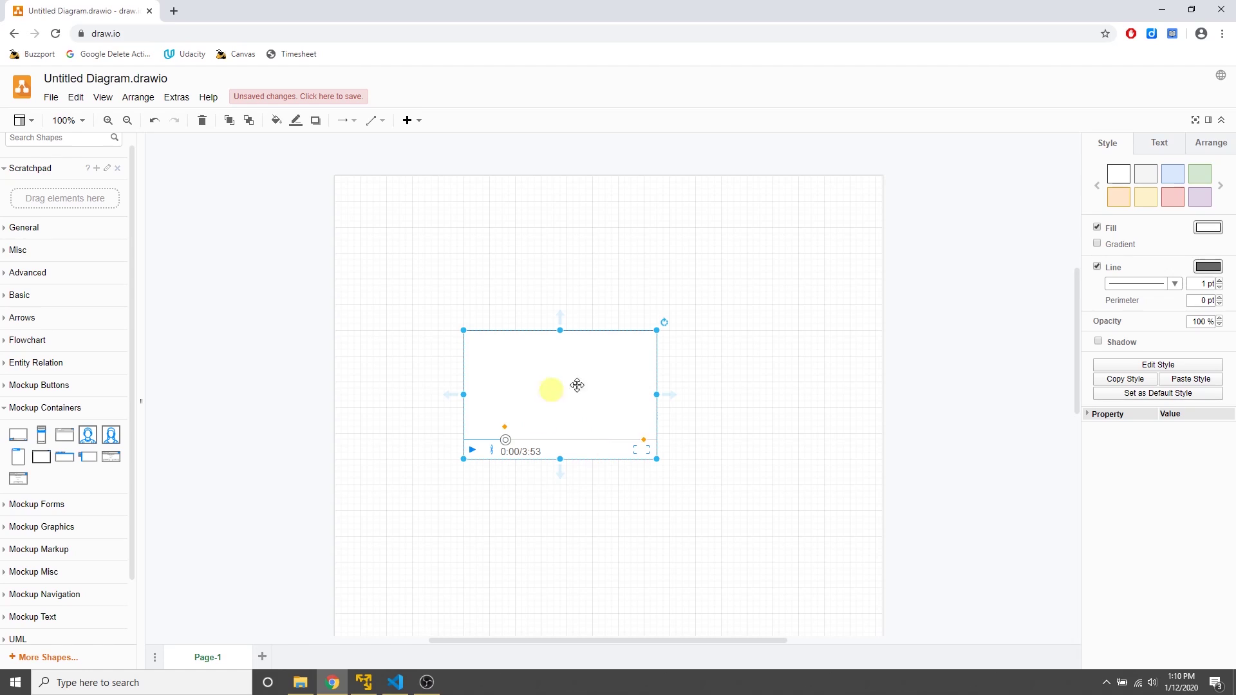
pyautogui.press('Delete')
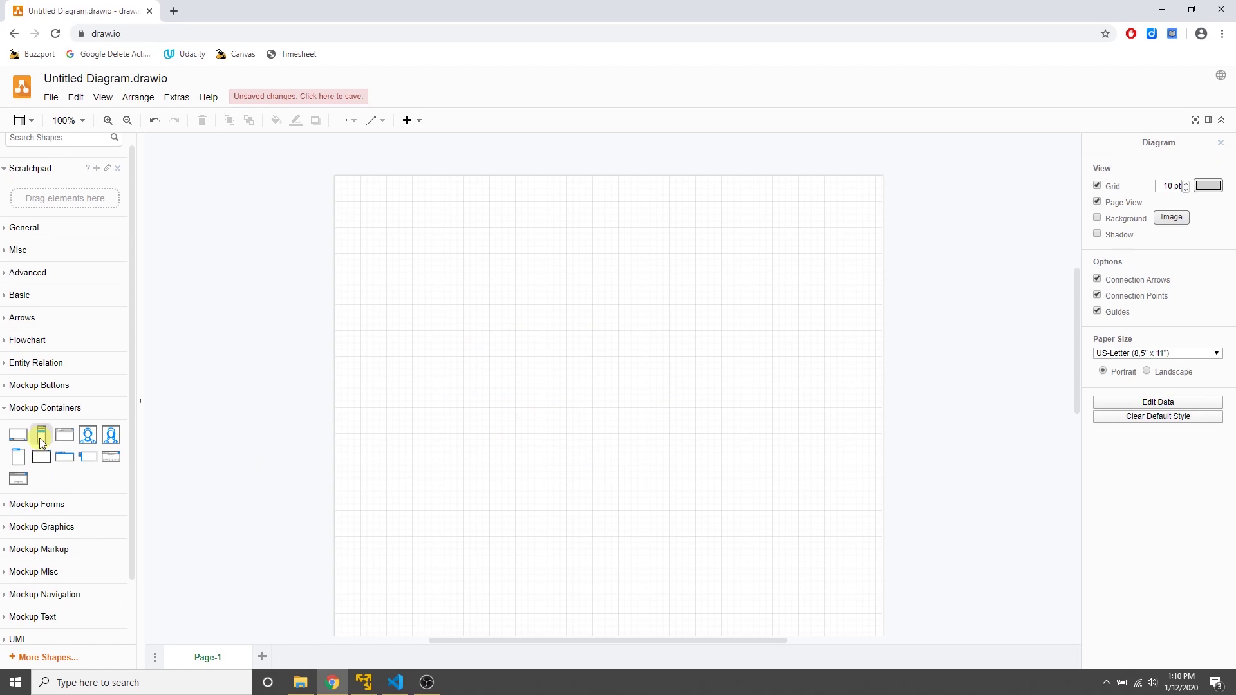
# Place a Browser Window mockup at the top of the page and enlarge it to nearly the page width.
pyautogui.moveTo(40, 438)
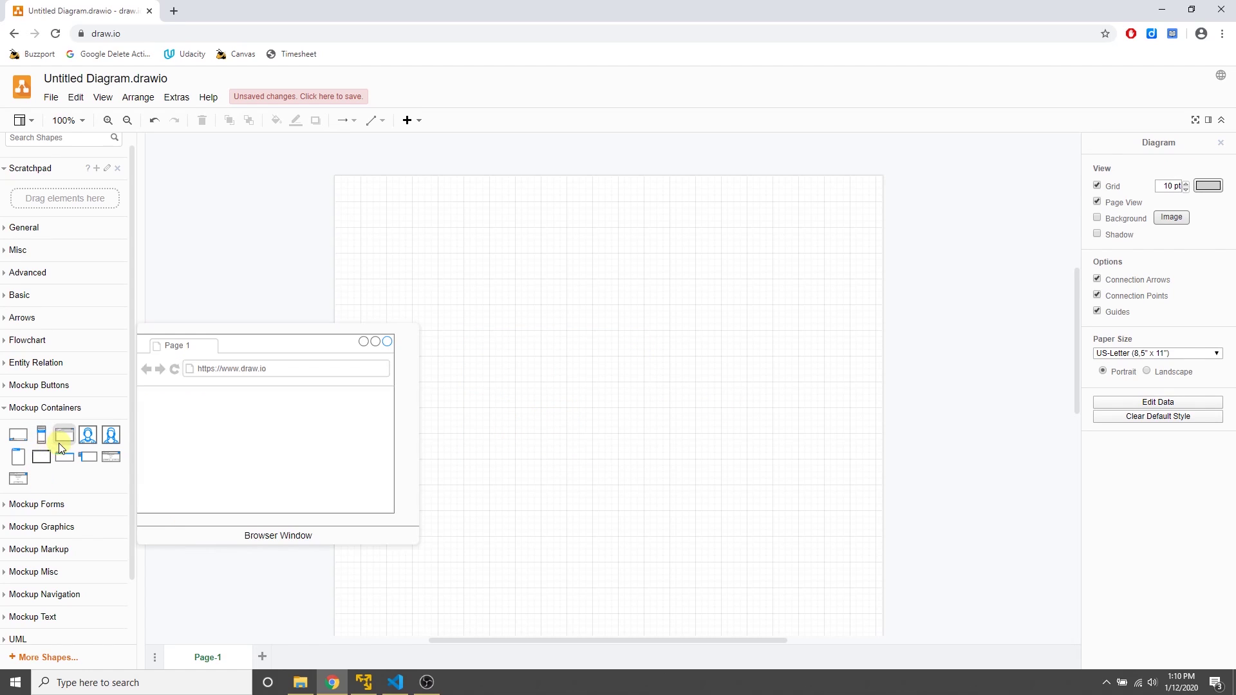
pyautogui.moveTo(60, 439); pyautogui.dragTo(366, 202)
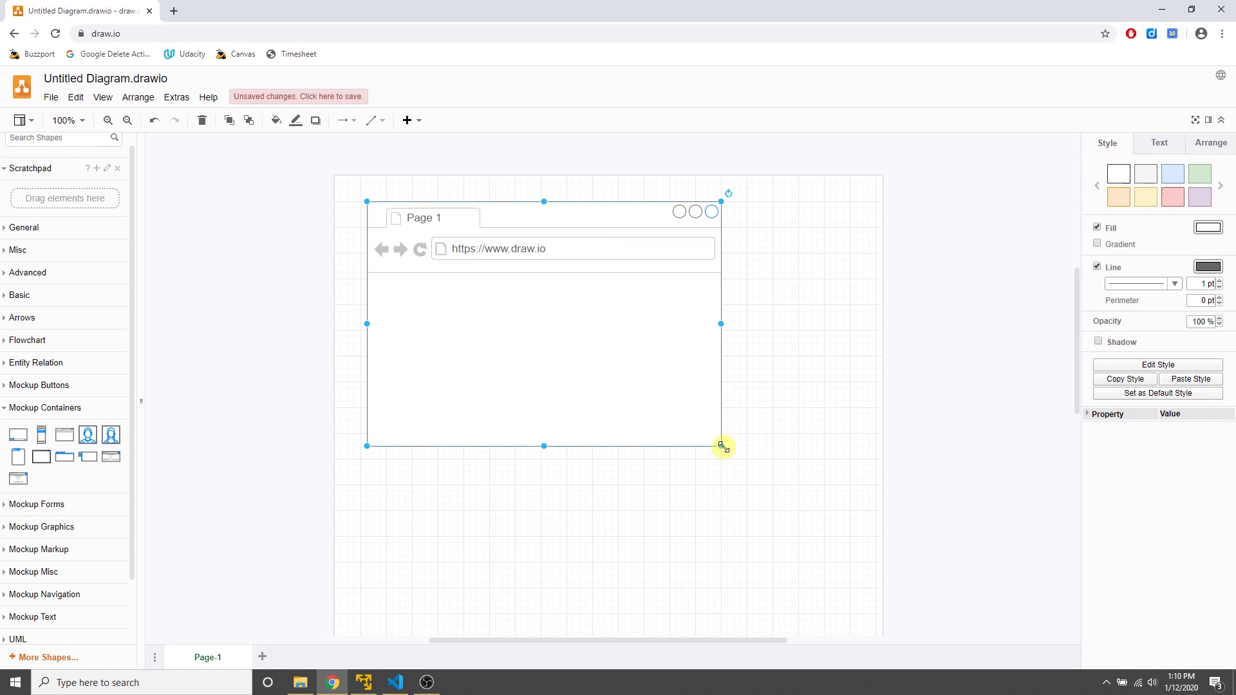
pyautogui.moveTo(722, 446); pyautogui.dragTo(857, 505)
pyautogui.click(654, 566)
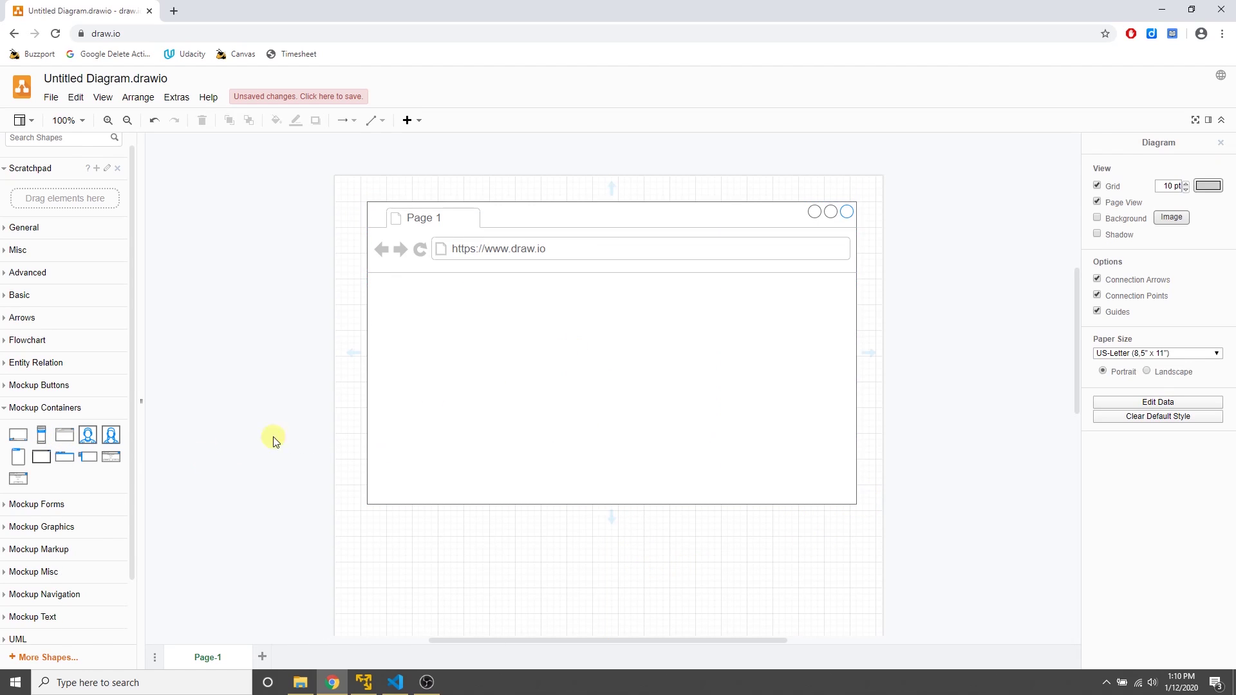
# Place a Video Player in the middle of the browser window and add the text MyVid centred above it.
pyautogui.moveTo(18, 435); pyautogui.dragTo(503, 311)
pyautogui.moveTo(611, 380); pyautogui.dragTo(603, 375)
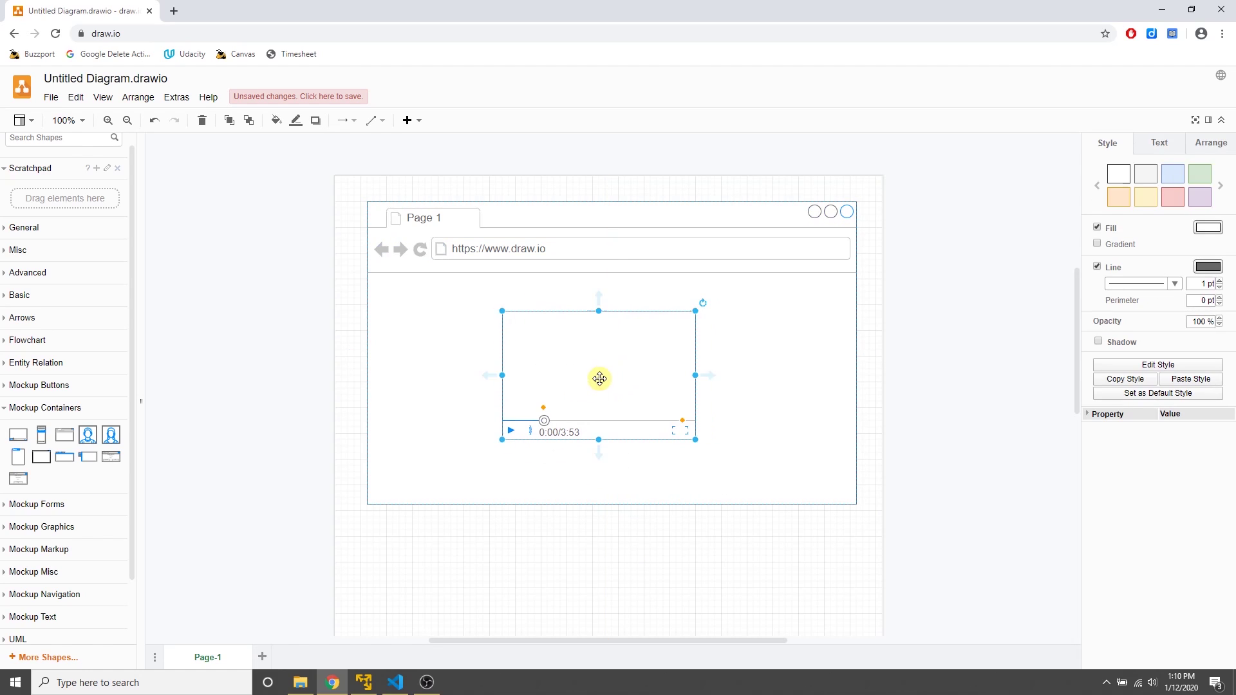
pyautogui.doubleClick(341, 315)
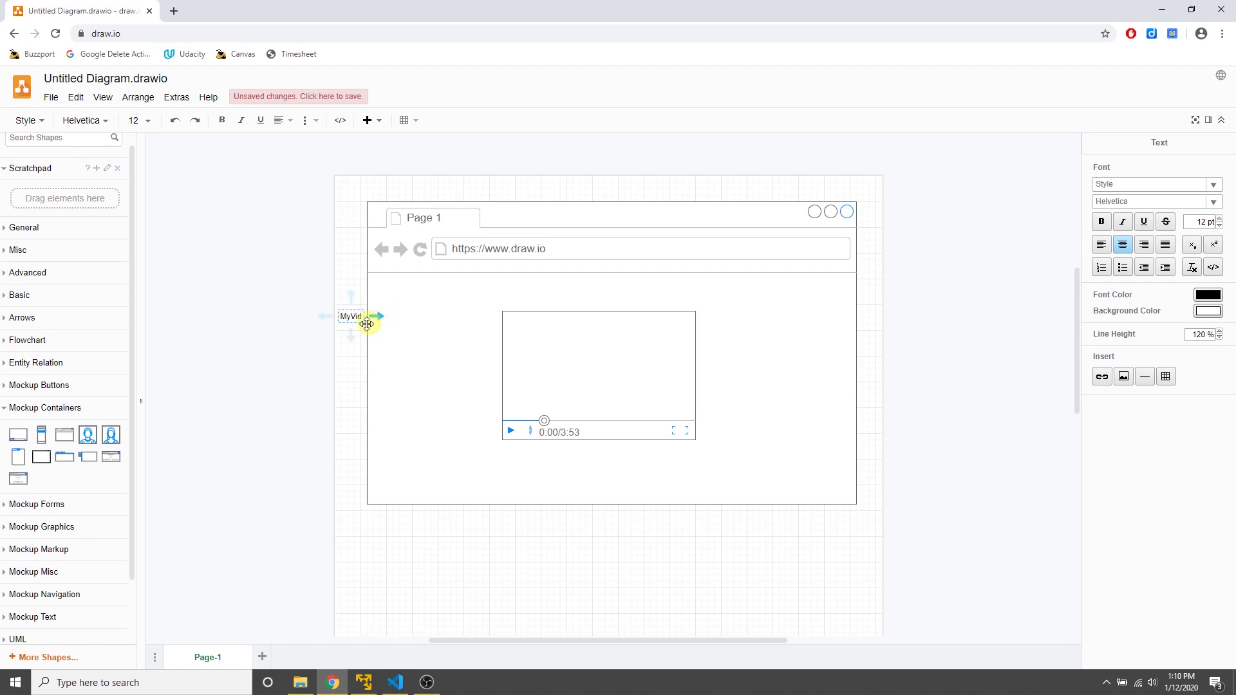
pyautogui.moveTo(352, 325); pyautogui.dragTo(603, 302)
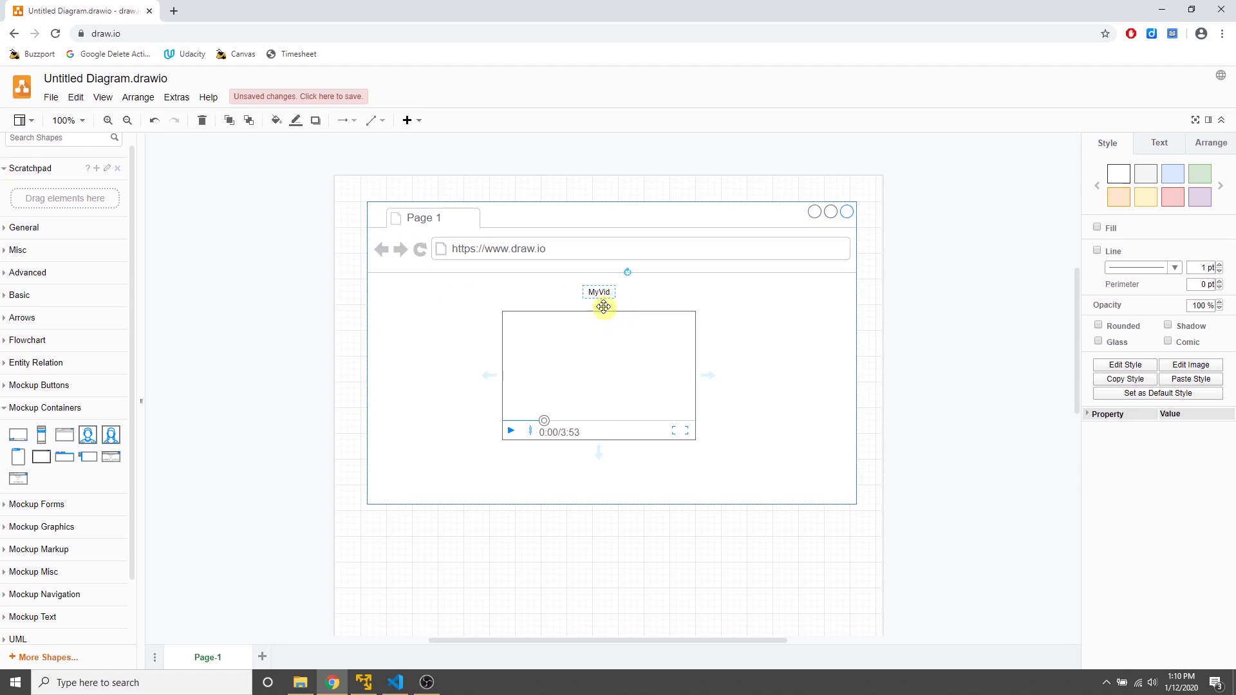
# Set the font size of the MyVid title to 21 pt.
pyautogui.click(600, 293)
pyautogui.click(601, 291)
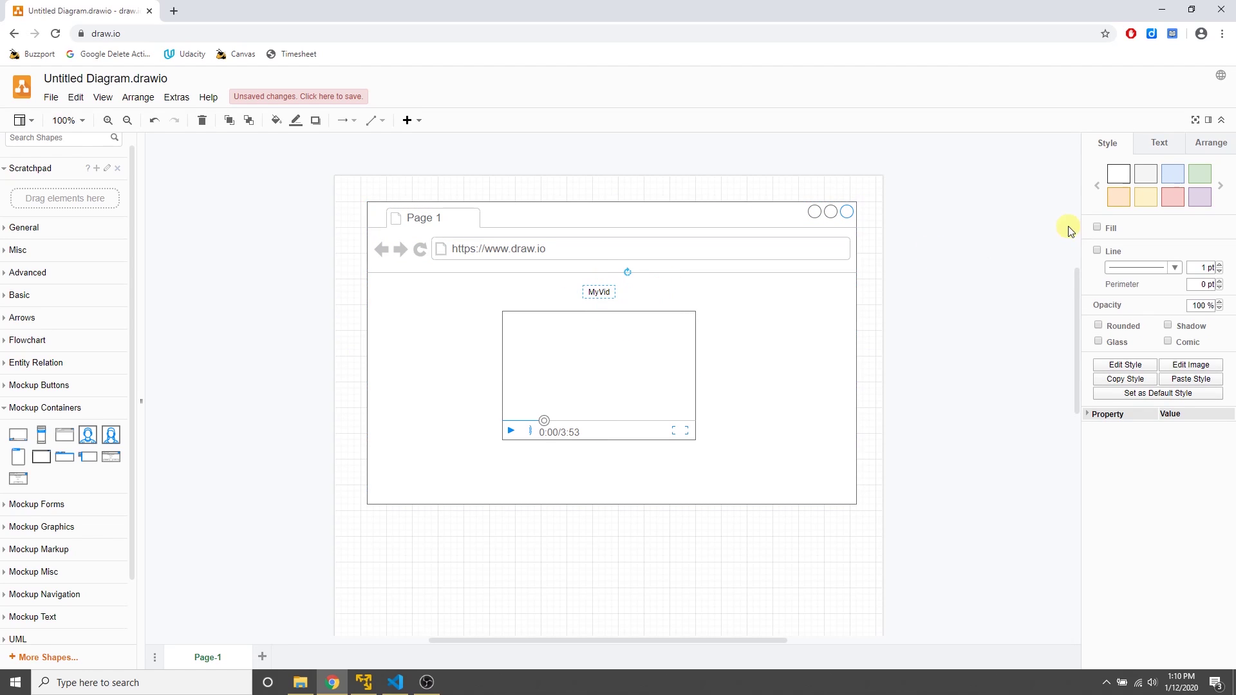
pyautogui.click(1159, 144)
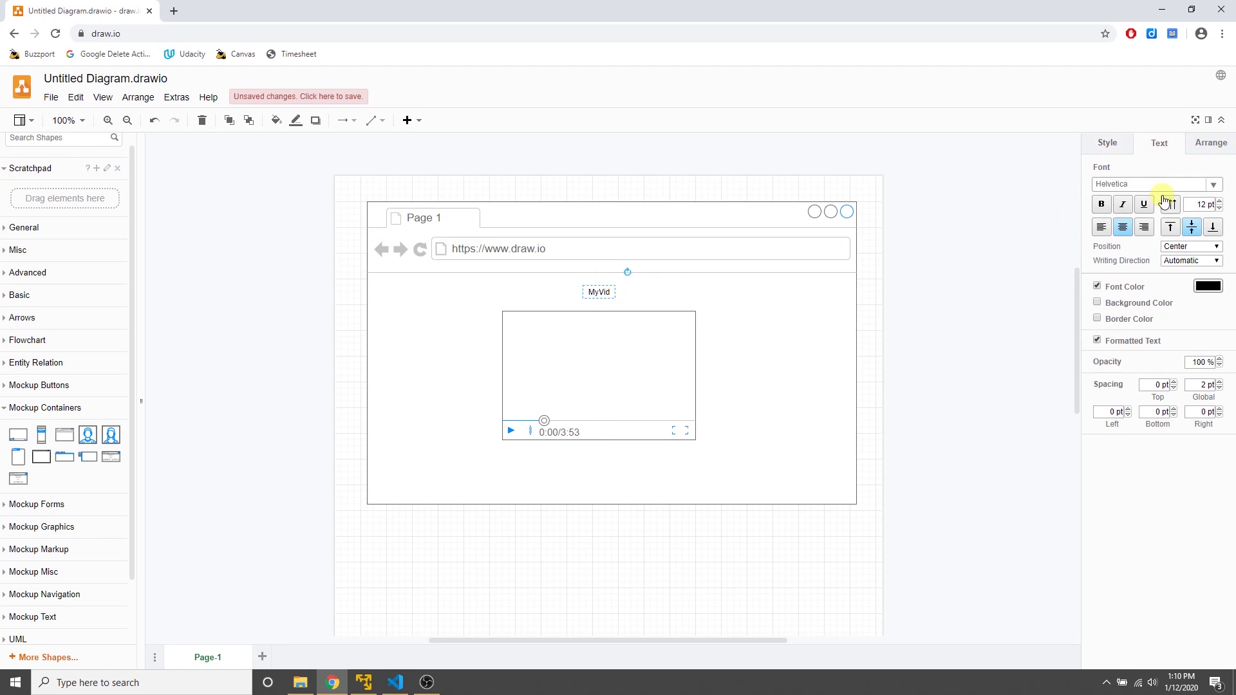
pyautogui.click(1221, 203)
pyautogui.click(1221, 202)
pyautogui.click(1221, 202)
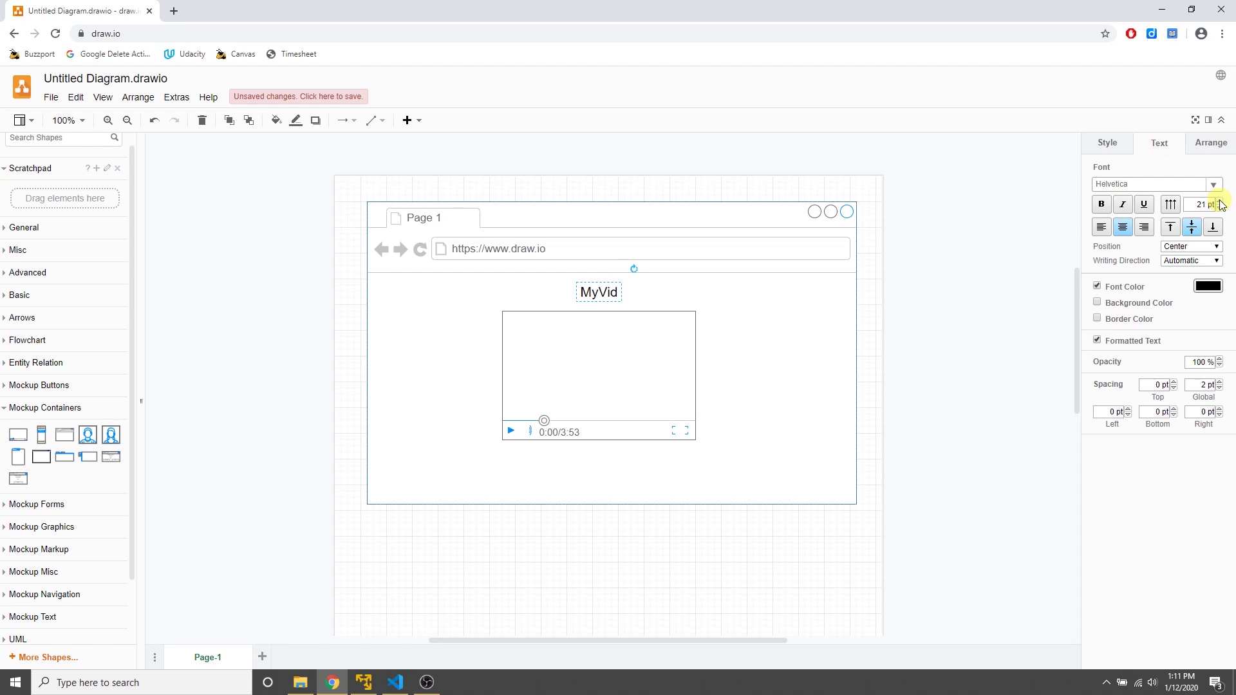
pyautogui.click(974, 323)
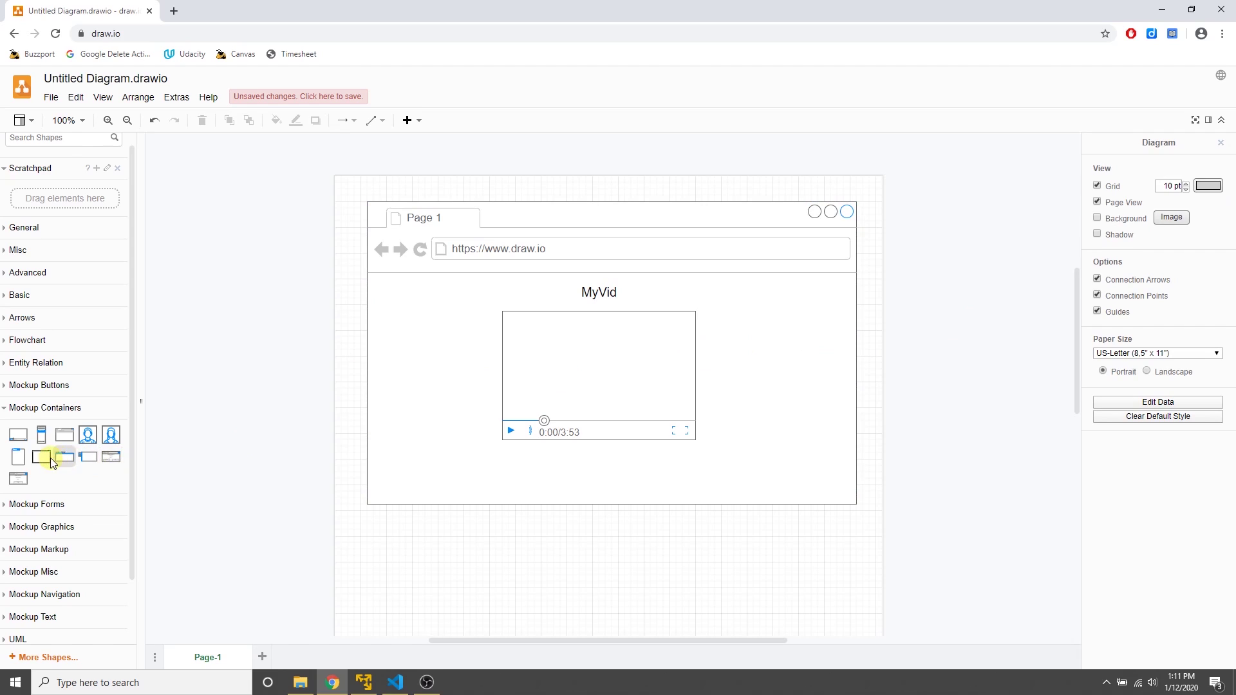
# Place a titled window mockup below the browser window and enlarge it to nearly the browser window's width.
pyautogui.moveTo(47, 461)
pyautogui.moveTo(47, 462); pyautogui.dragTo(433, 539)
pyautogui.scroll(-1, 532, 483)
pyautogui.moveTo(531, 482); pyautogui.dragTo(486, 442)
pyautogui.moveTo(728, 558); pyautogui.dragTo(851, 582)
pyautogui.scroll(5, 850, 378)
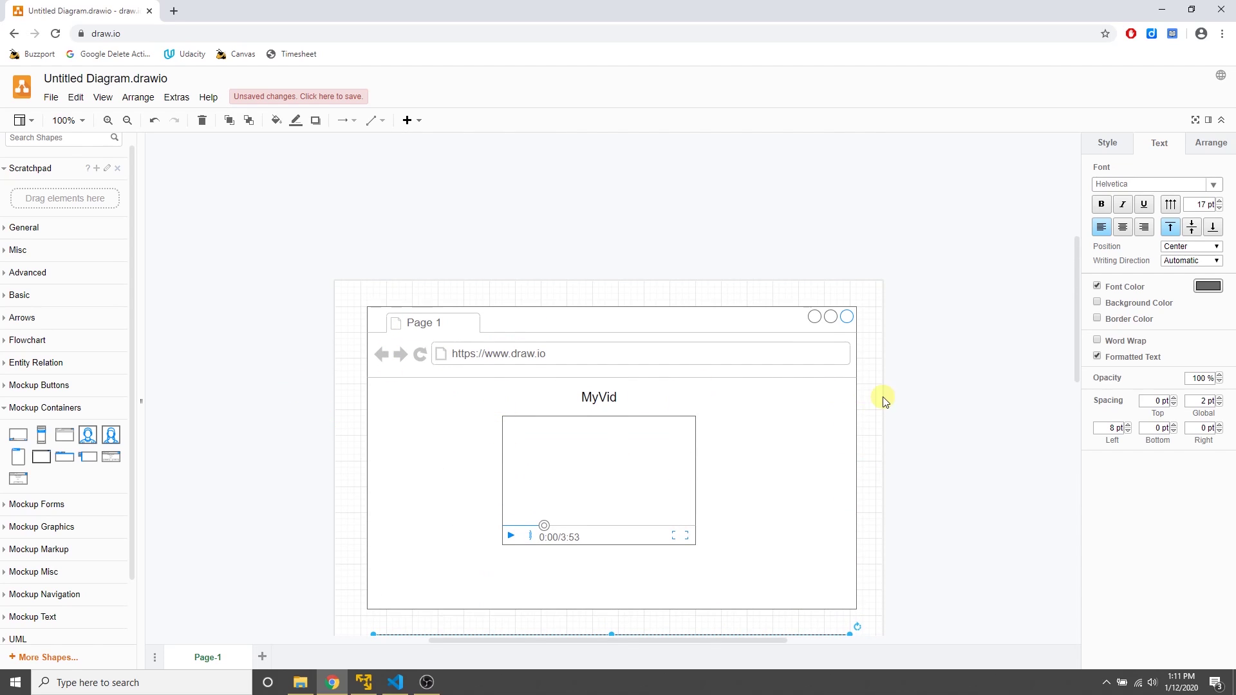
pyautogui.scroll(-6, 883, 400)
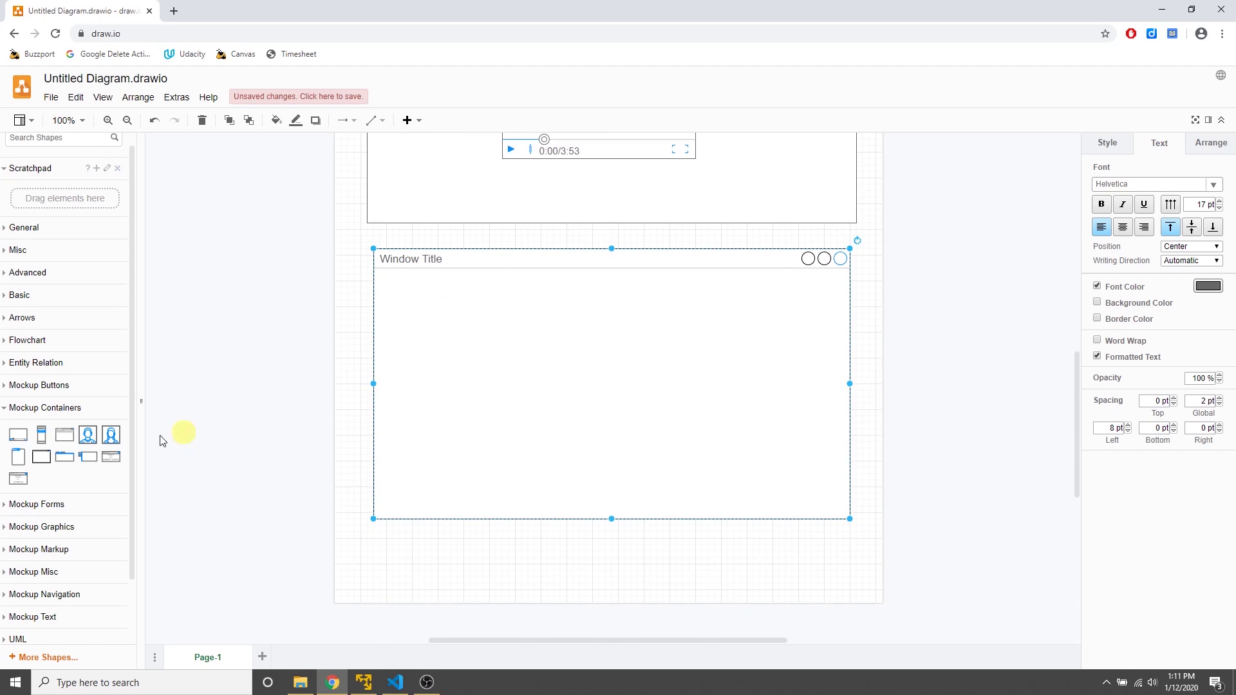
# Place a Dialog Box in the middle of the titled window and set its message to "You did something bad!".
pyautogui.moveTo(40, 434); pyautogui.dragTo(489, 422)
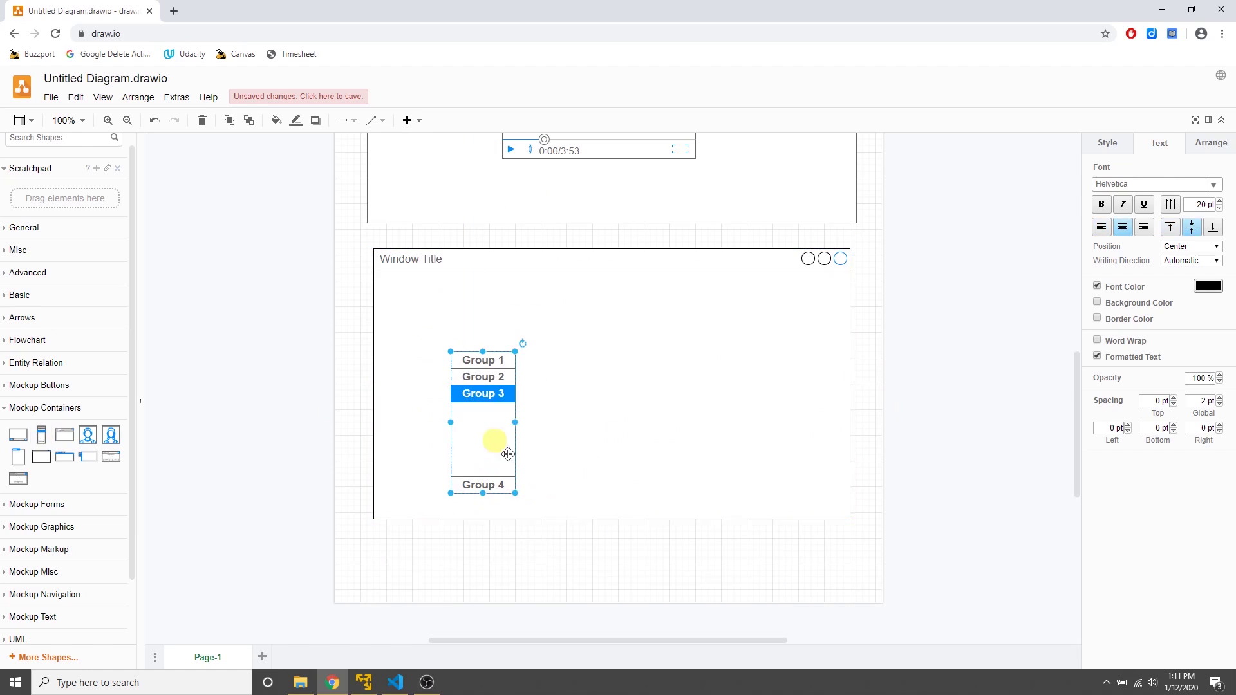
pyautogui.press('Delete')
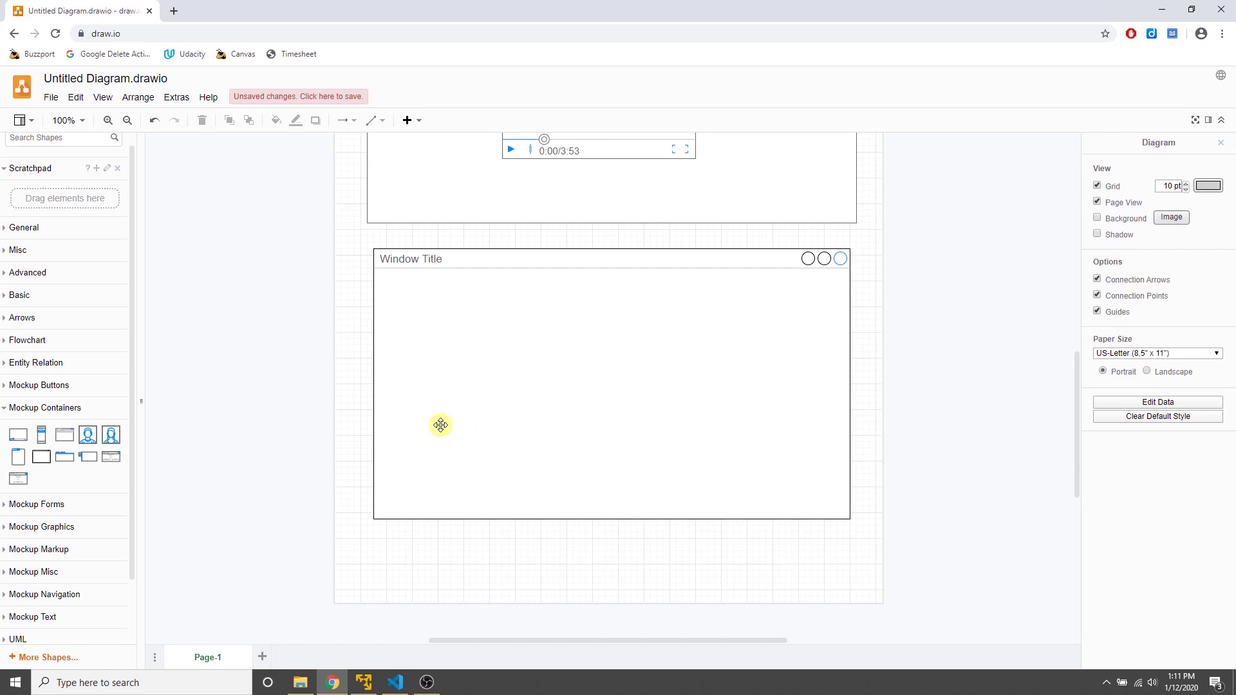
pyautogui.moveTo(17, 483)
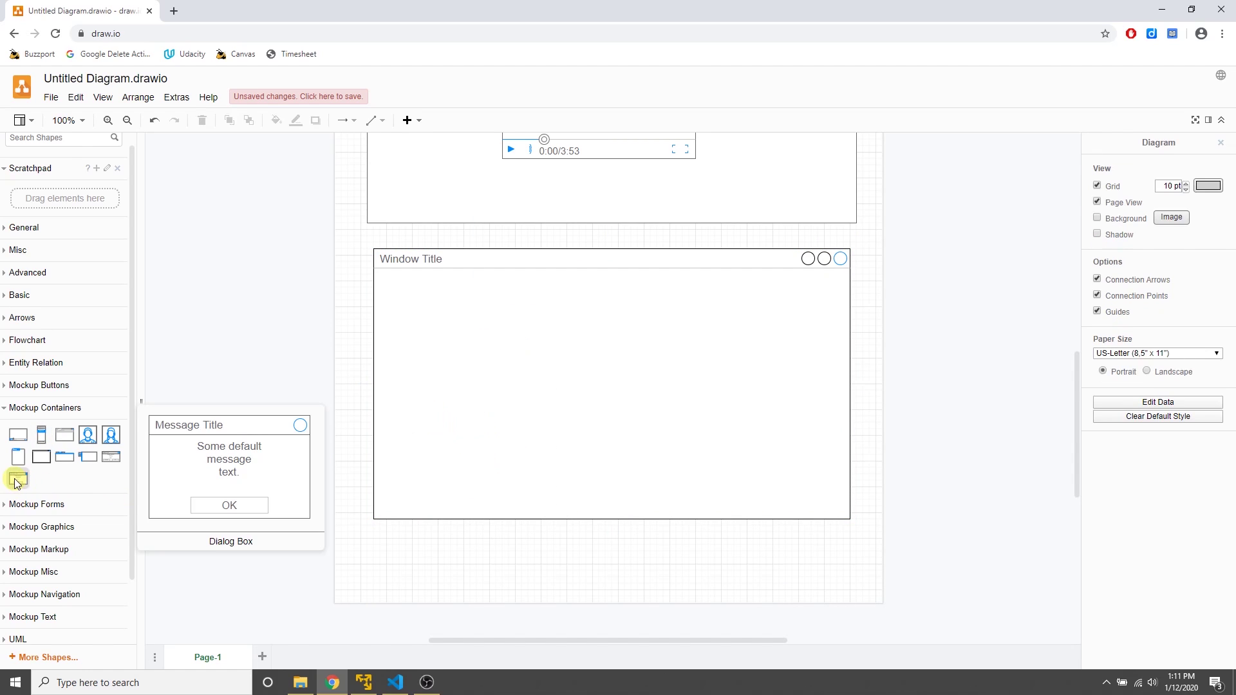
pyautogui.moveTo(17, 483); pyautogui.dragTo(515, 332)
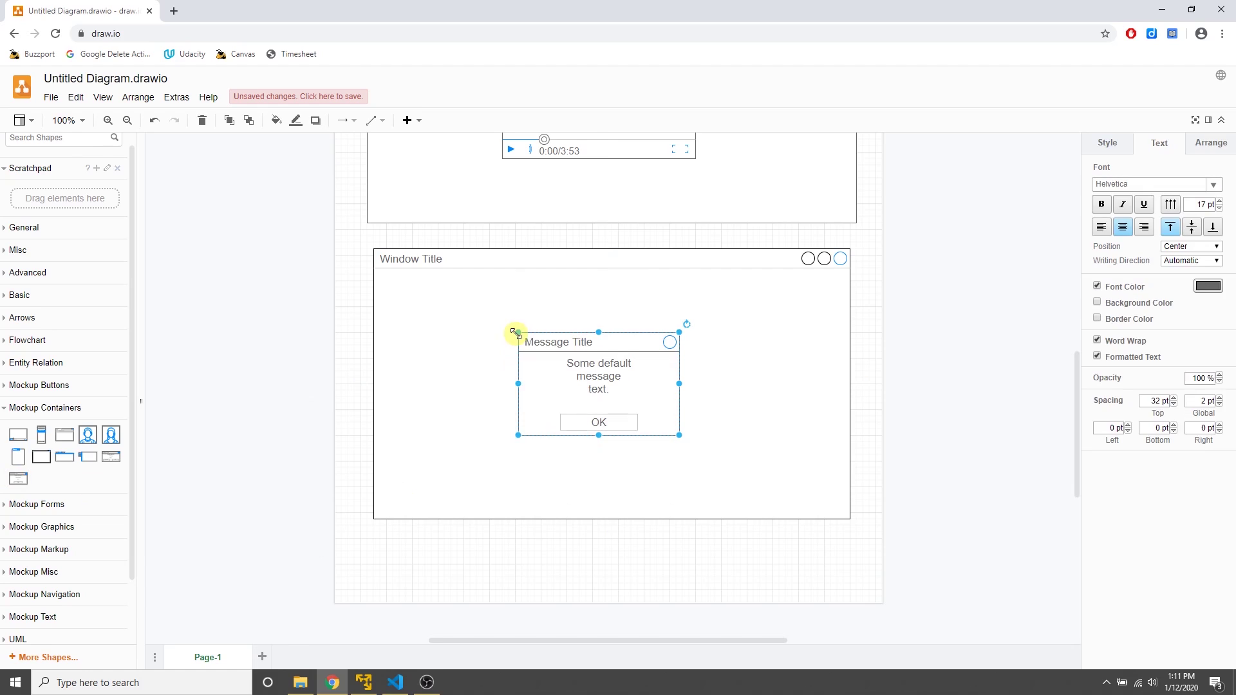
pyautogui.doubleClick(600, 376)
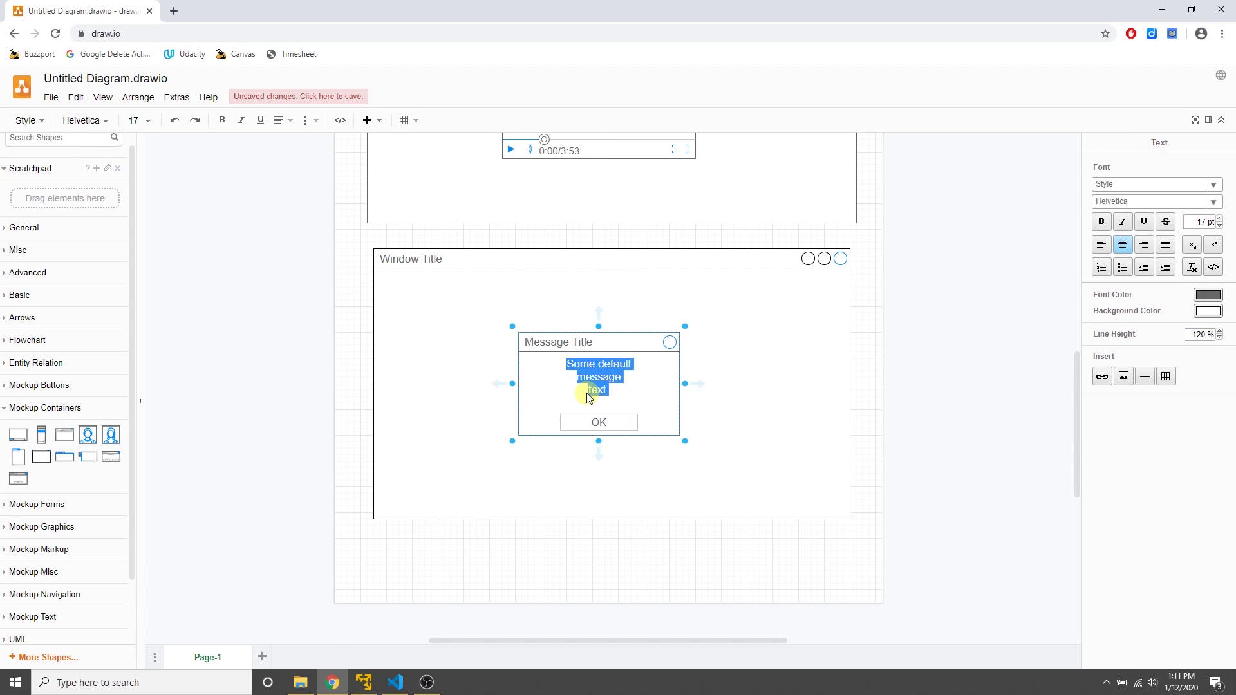
pyautogui.write('You did something bad!')
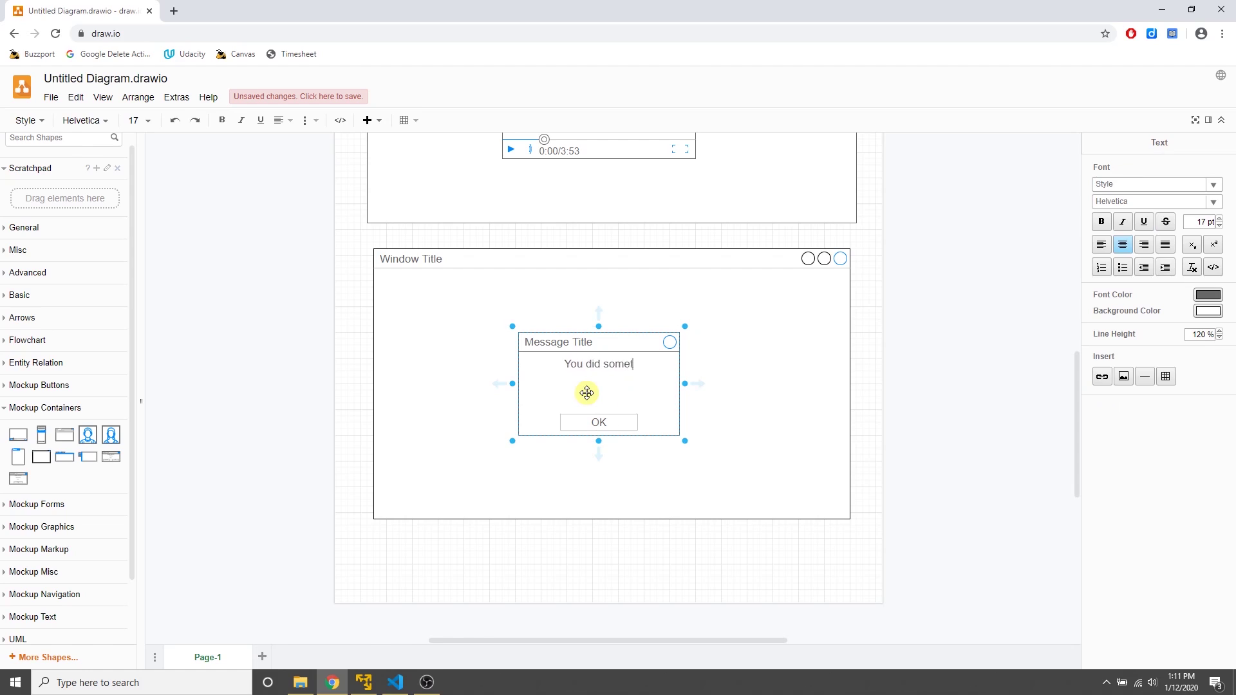
# Change the dialog's title to asdfdsadfsa and its button label to "Try Again!".
pyautogui.doubleClick(560, 342)
pyautogui.write('asdfdsadfsa')
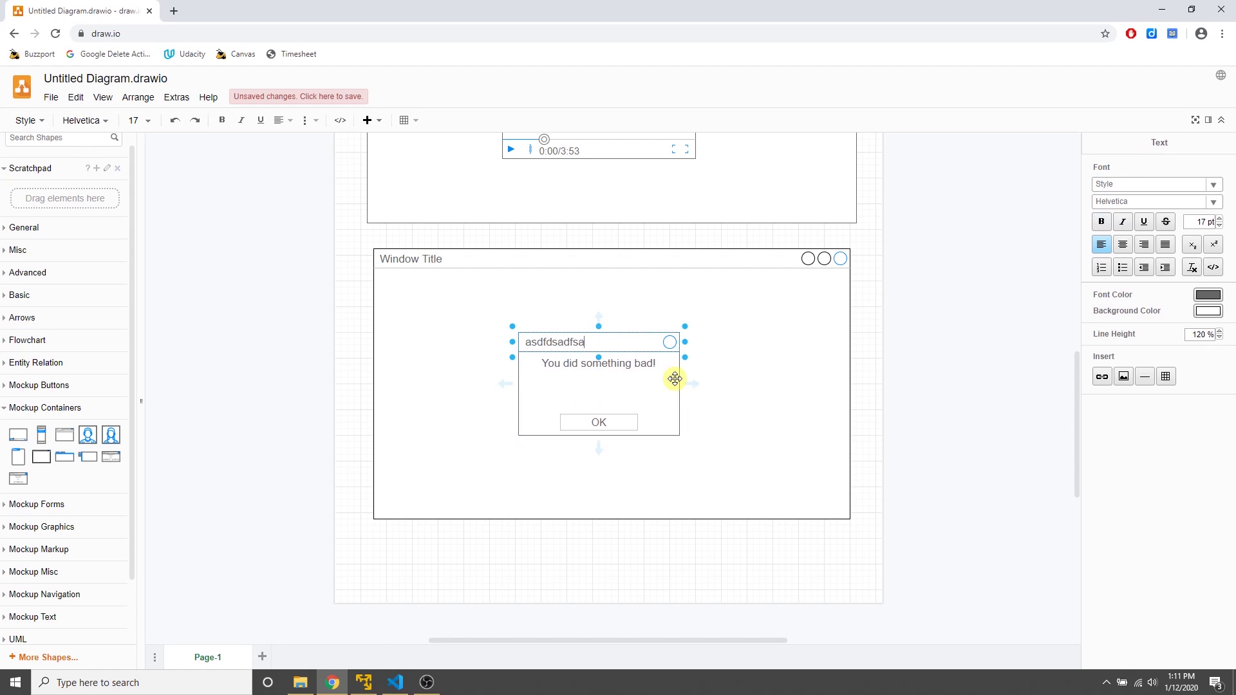
pyautogui.doubleClick(599, 422)
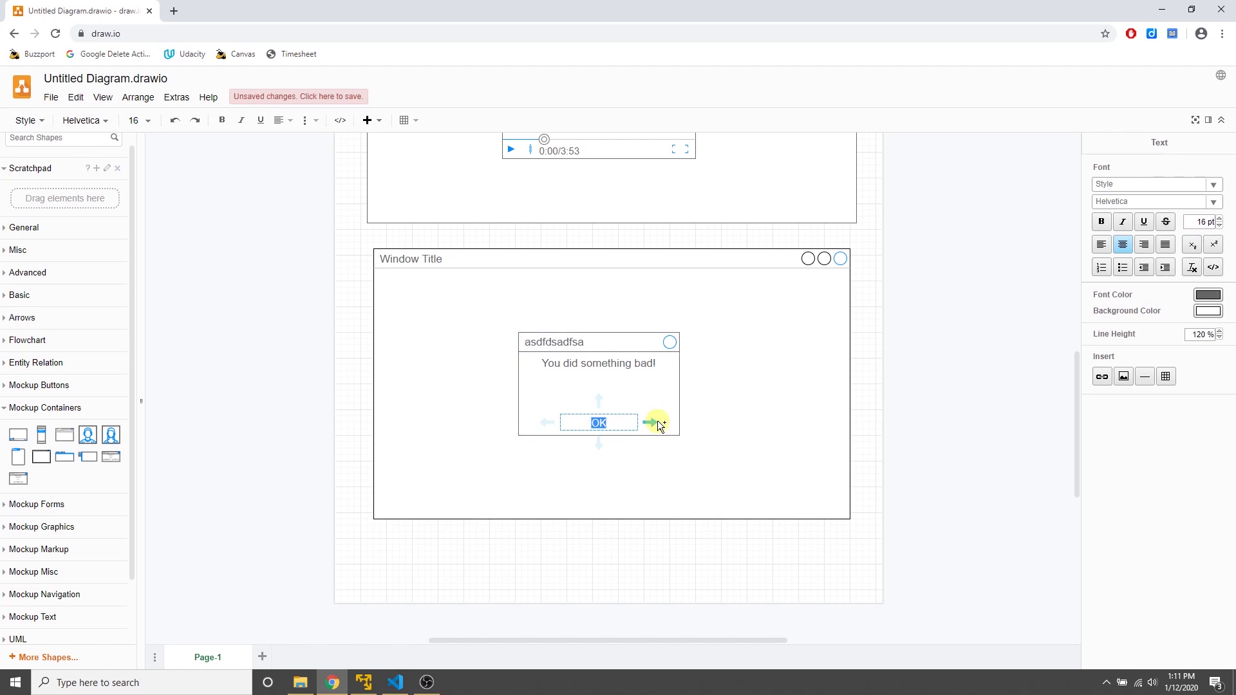
pyautogui.write('Try Again!')
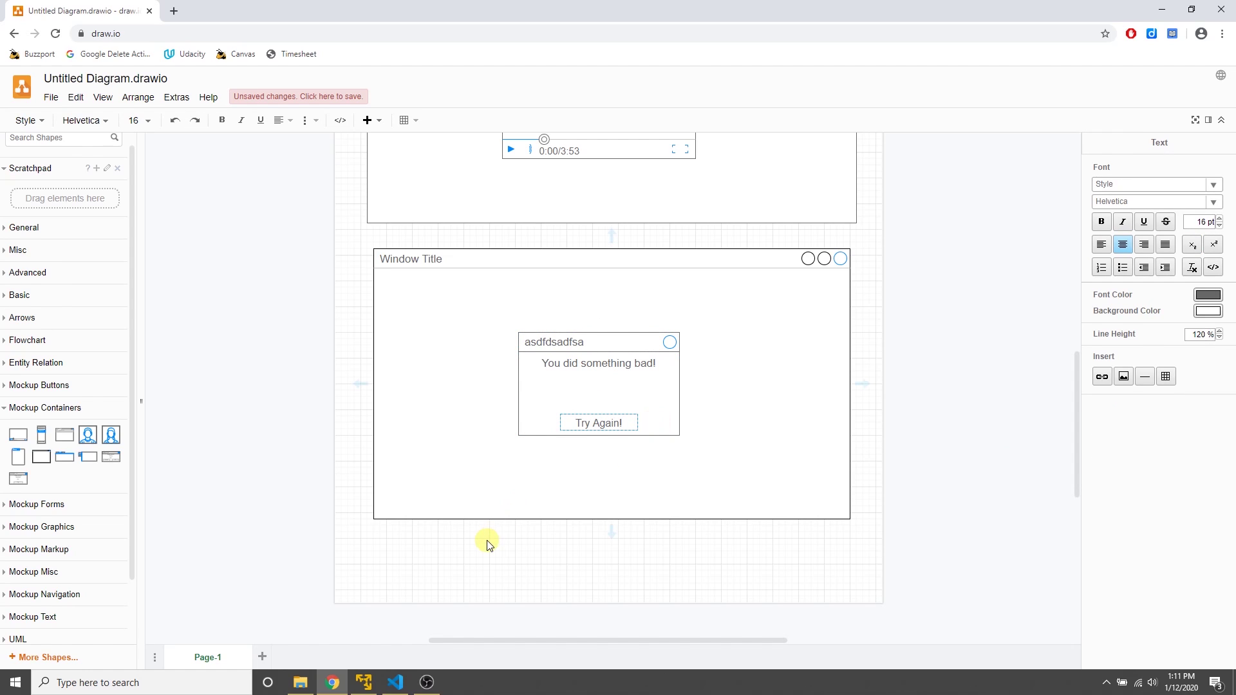
pyautogui.click(262, 420)
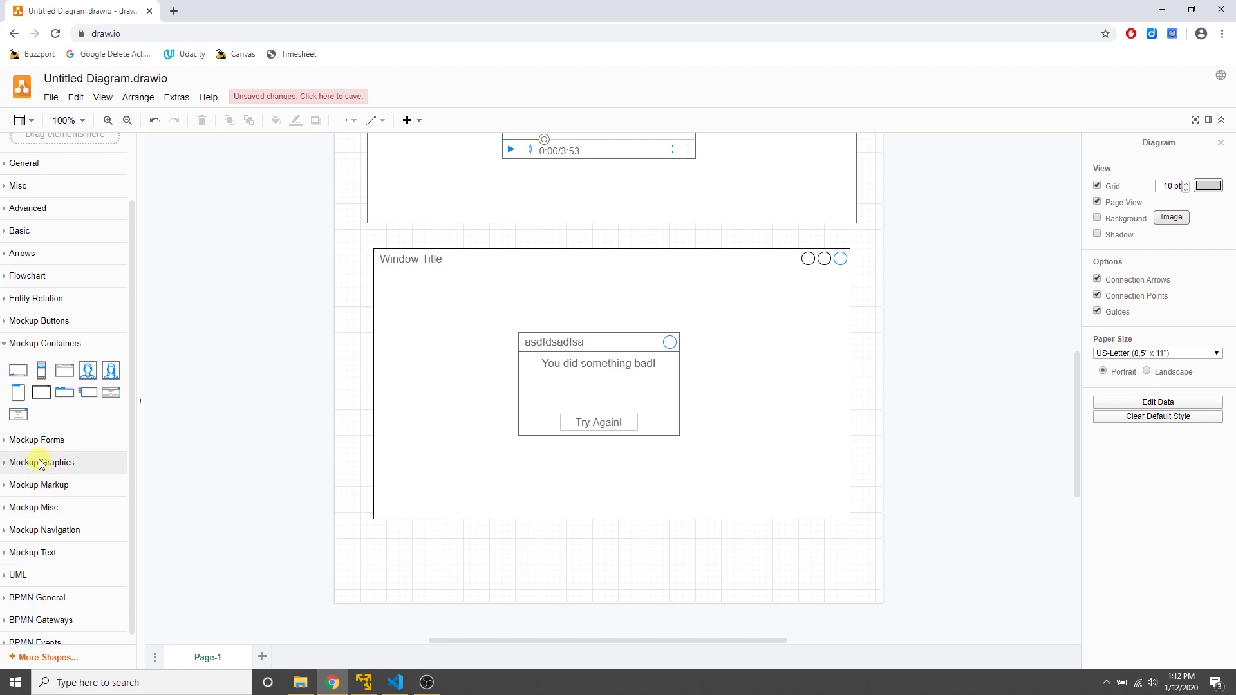
# Add a single Option 1 checkbox and a four-option checkbox group beneath it, beside the dialog in the titled window.
pyautogui.click(32, 440)
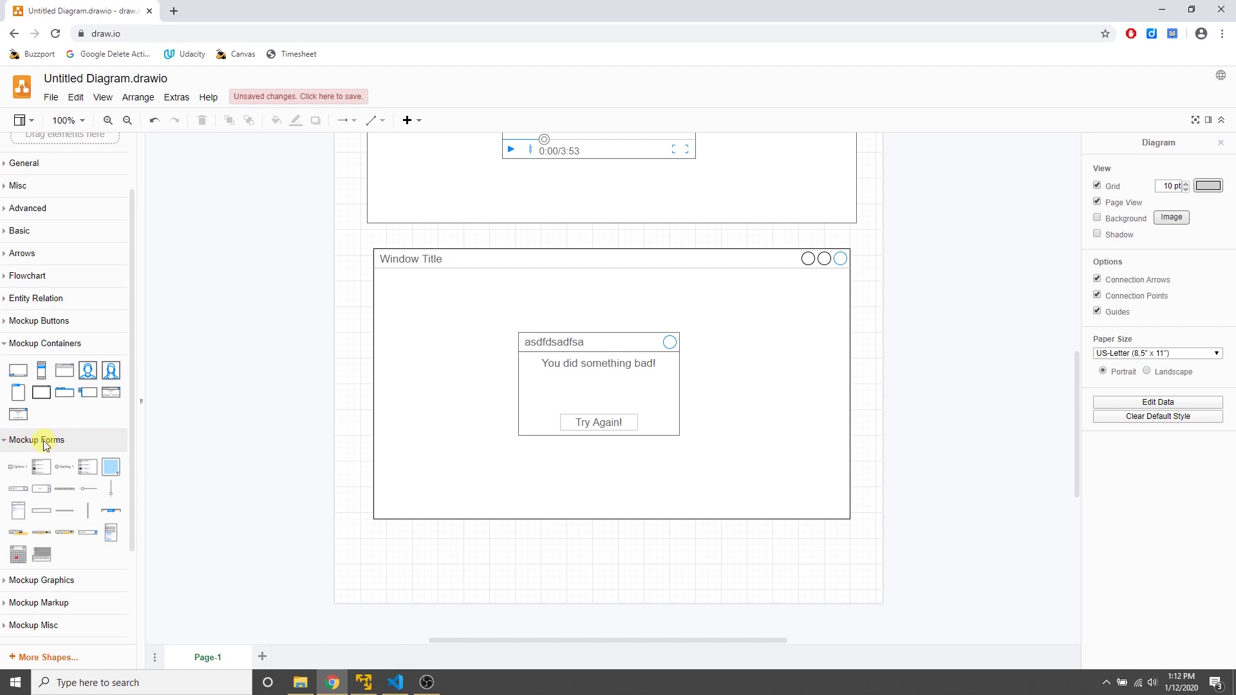
pyautogui.moveTo(21, 470)
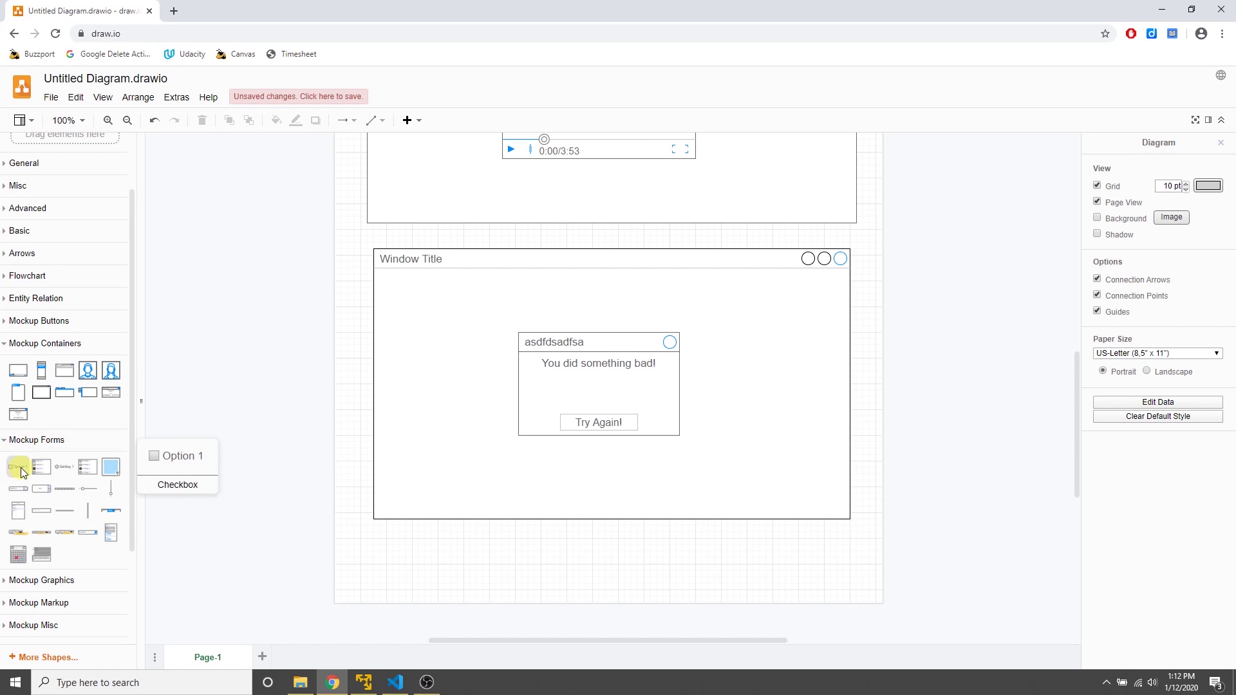
pyautogui.moveTo(22, 470); pyautogui.dragTo(423, 338)
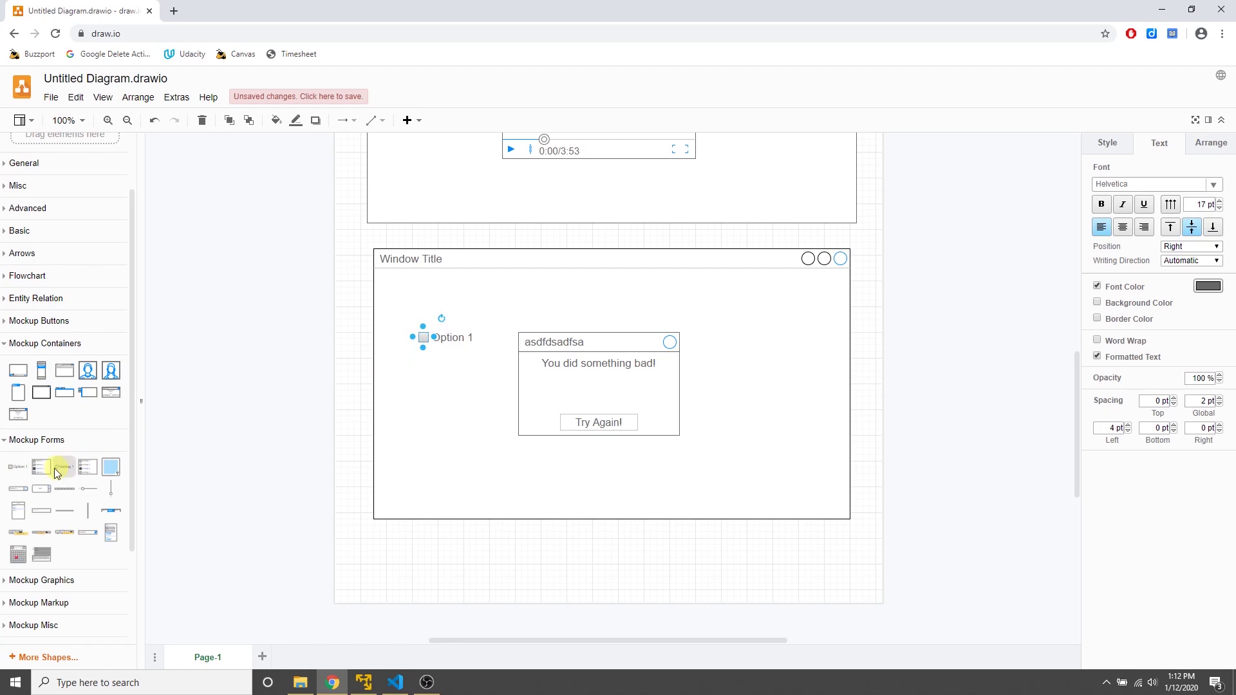
pyautogui.moveTo(46, 469); pyautogui.dragTo(397, 382)
# Add three Setting 1 radio buttons stacked in a column below the titled window.
pyautogui.moveTo(68, 475); pyautogui.dragTo(422, 549)
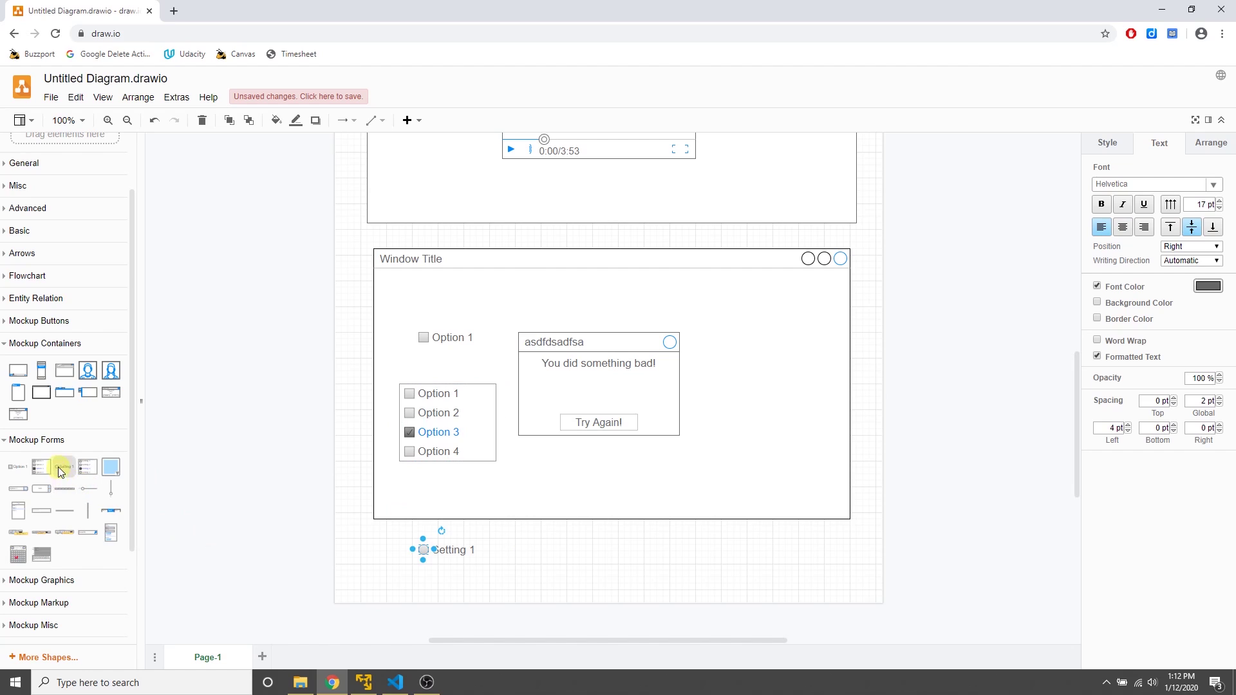
pyautogui.click(423, 567)
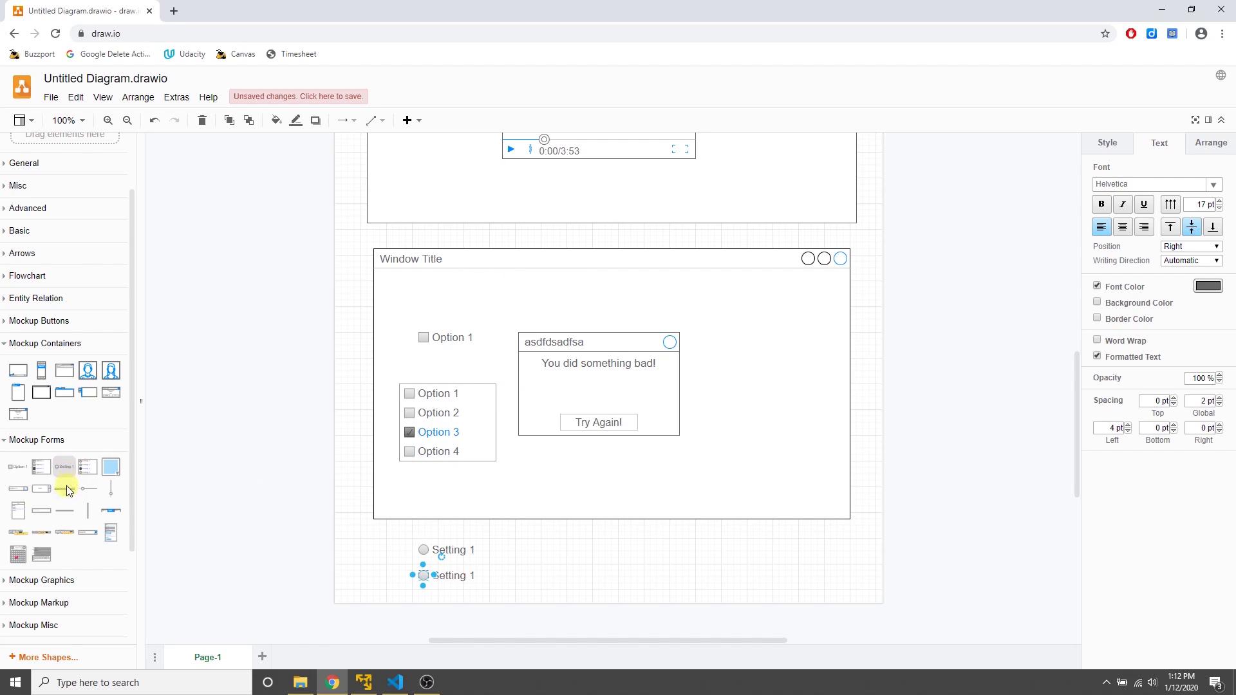
pyautogui.moveTo(65, 473)
pyautogui.moveTo(65, 473); pyautogui.dragTo(420, 593)
pyautogui.click(549, 573)
pyautogui.scroll(-1, 549, 573)
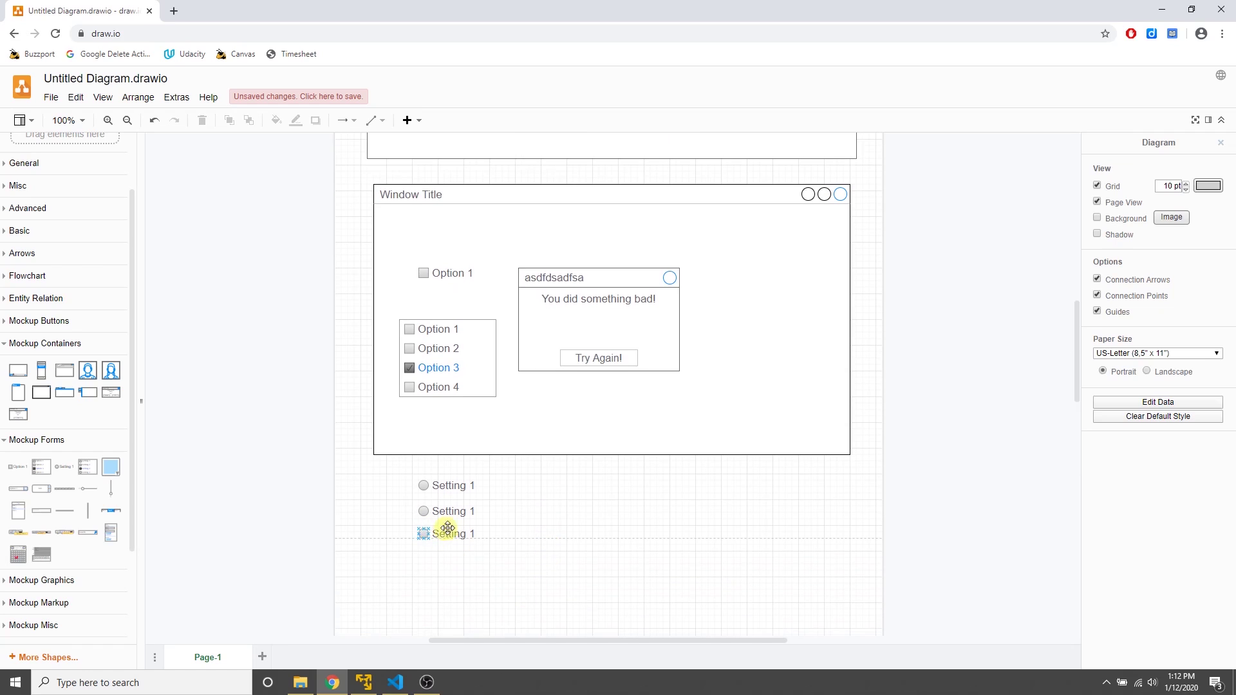
# Shift the middle radio button slightly to the right, then left-align all three radio buttons.
pyautogui.moveTo(441, 511); pyautogui.dragTo(452, 511)
pyautogui.click(545, 531)
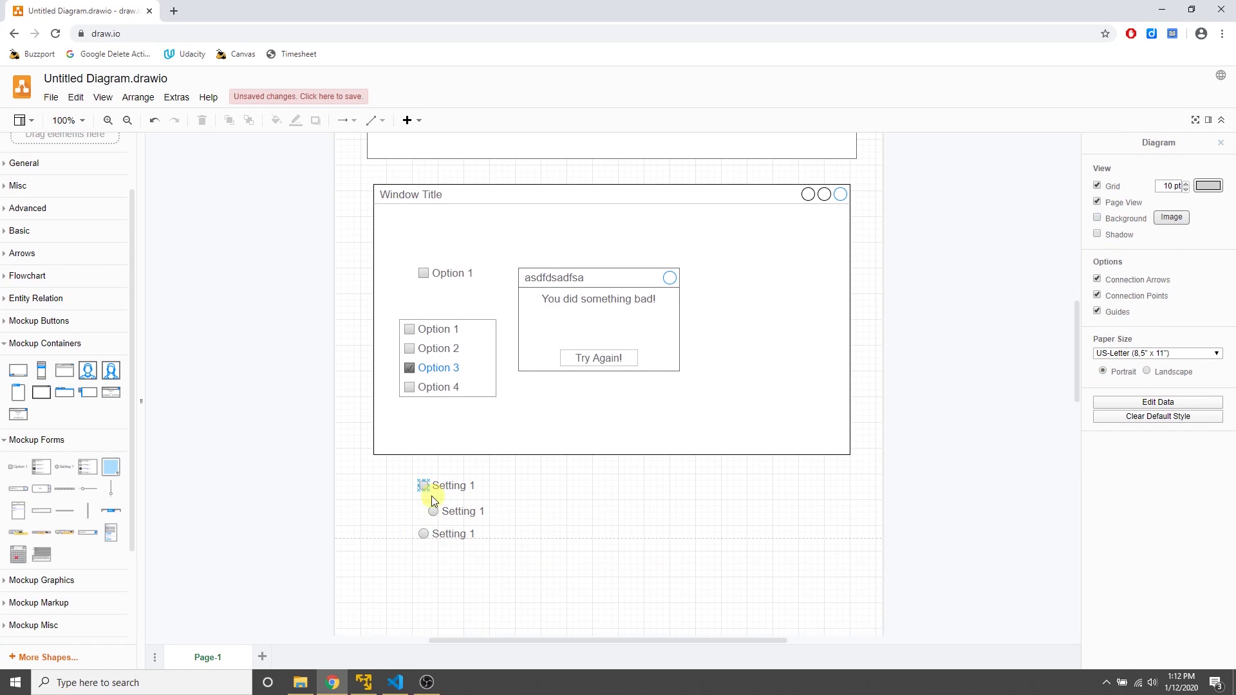
pyautogui.moveTo(400, 467); pyautogui.dragTo(512, 566)
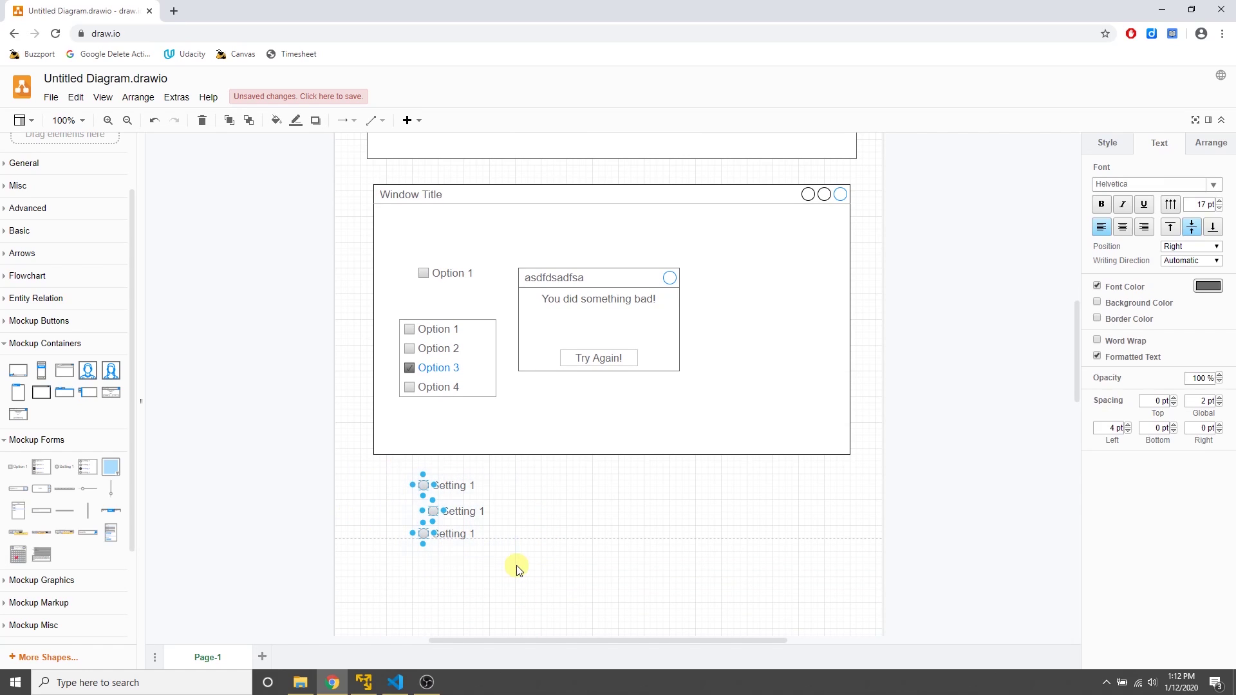
pyautogui.click(1210, 143)
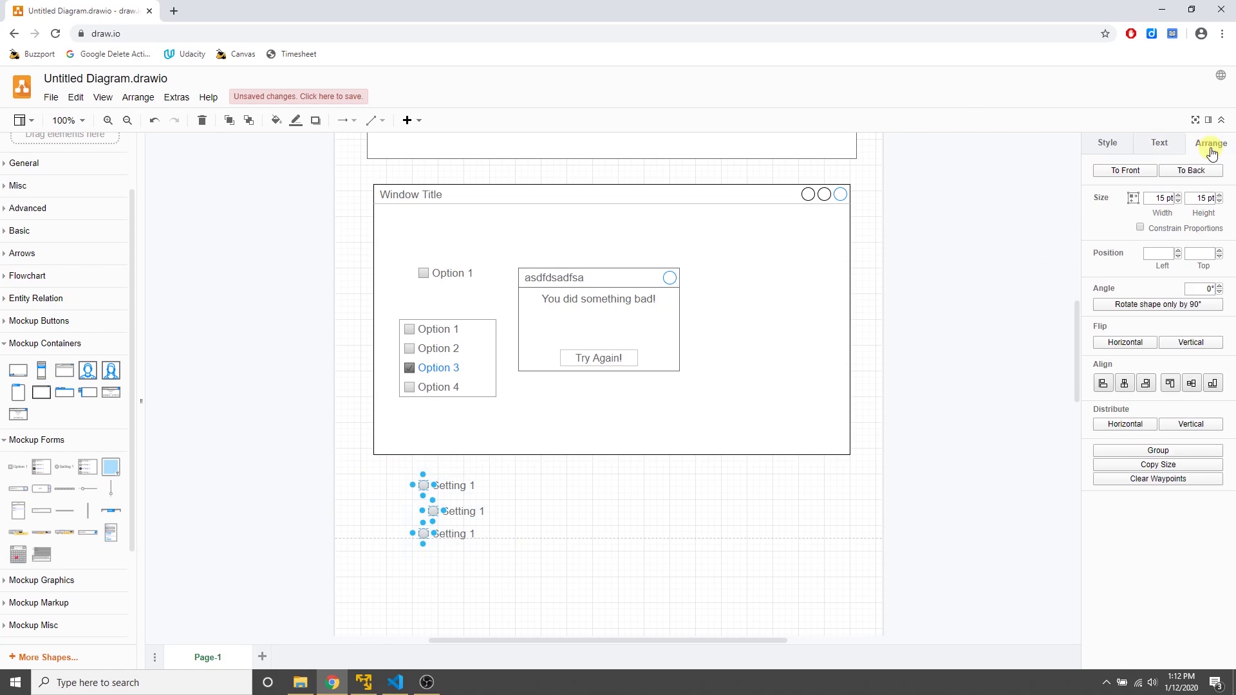
pyautogui.click(1104, 384)
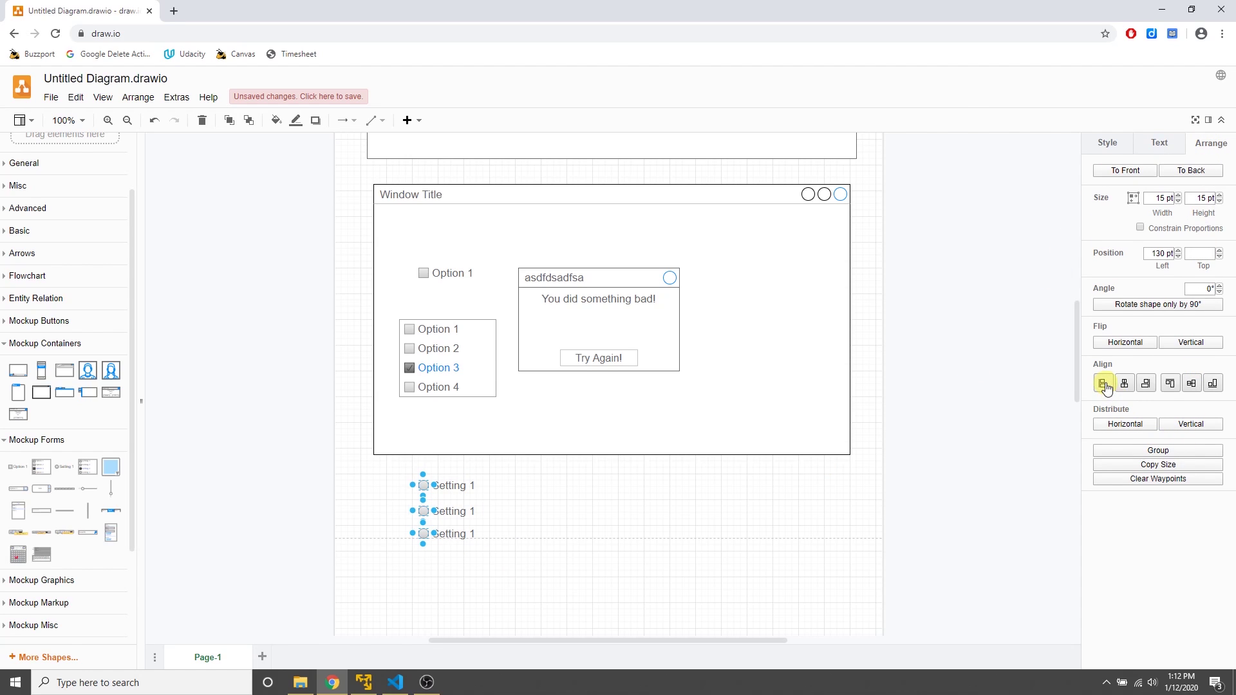
pyautogui.click(573, 573)
# Distribute the three radio buttons evenly in the vertical direction.
pyautogui.moveTo(396, 477); pyautogui.dragTo(483, 584)
pyautogui.click(1192, 425)
pyautogui.click(629, 553)
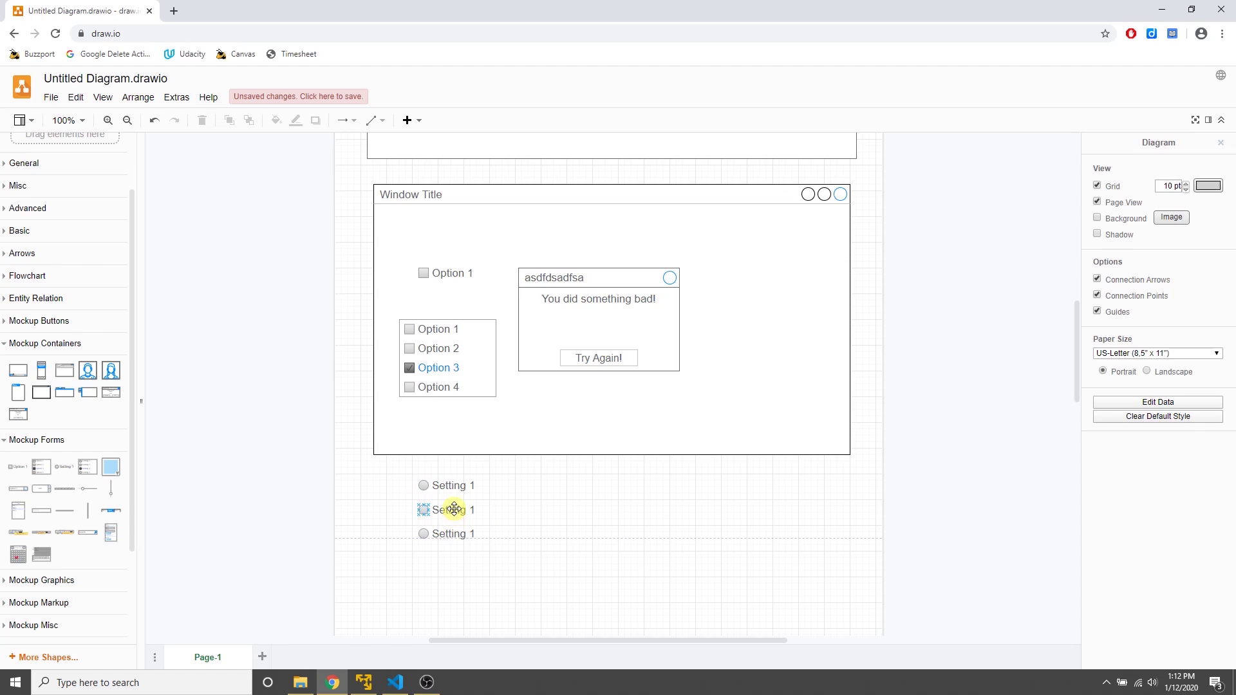
# Move the middle radio button down close to the lowest one and redistribute all three vertically.
pyautogui.moveTo(454, 510); pyautogui.dragTo(435, 515)
pyautogui.click(532, 569)
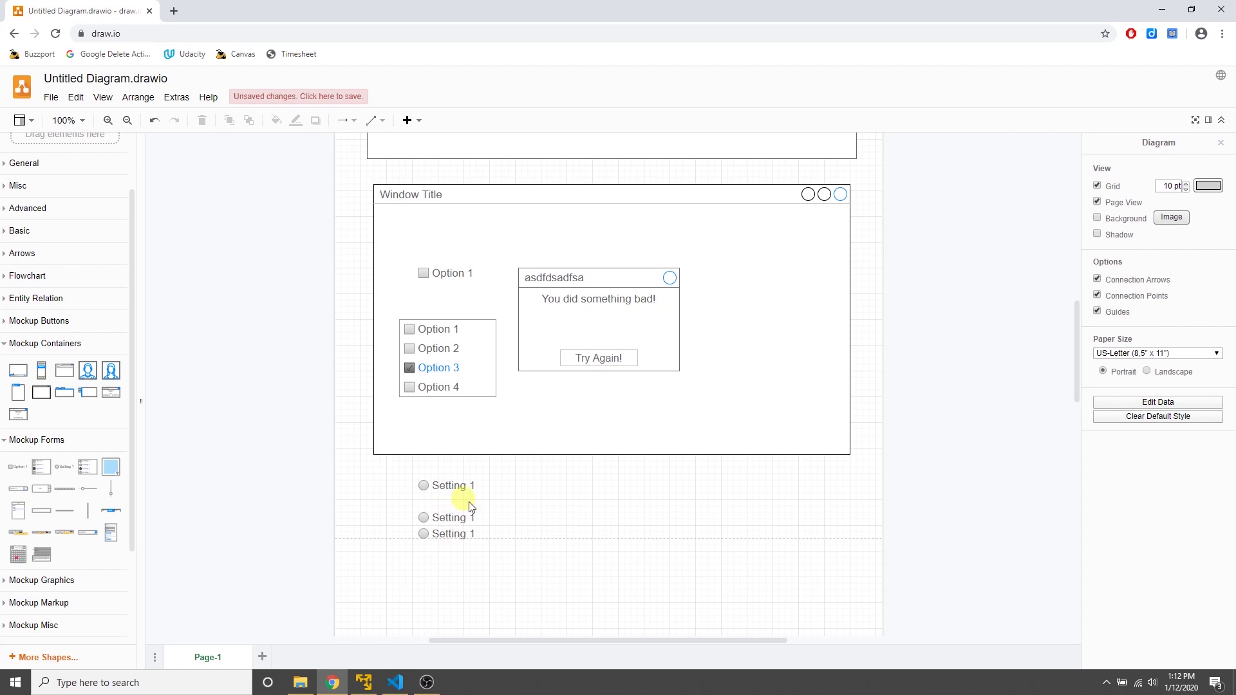
pyautogui.moveTo(392, 463); pyautogui.dragTo(515, 567)
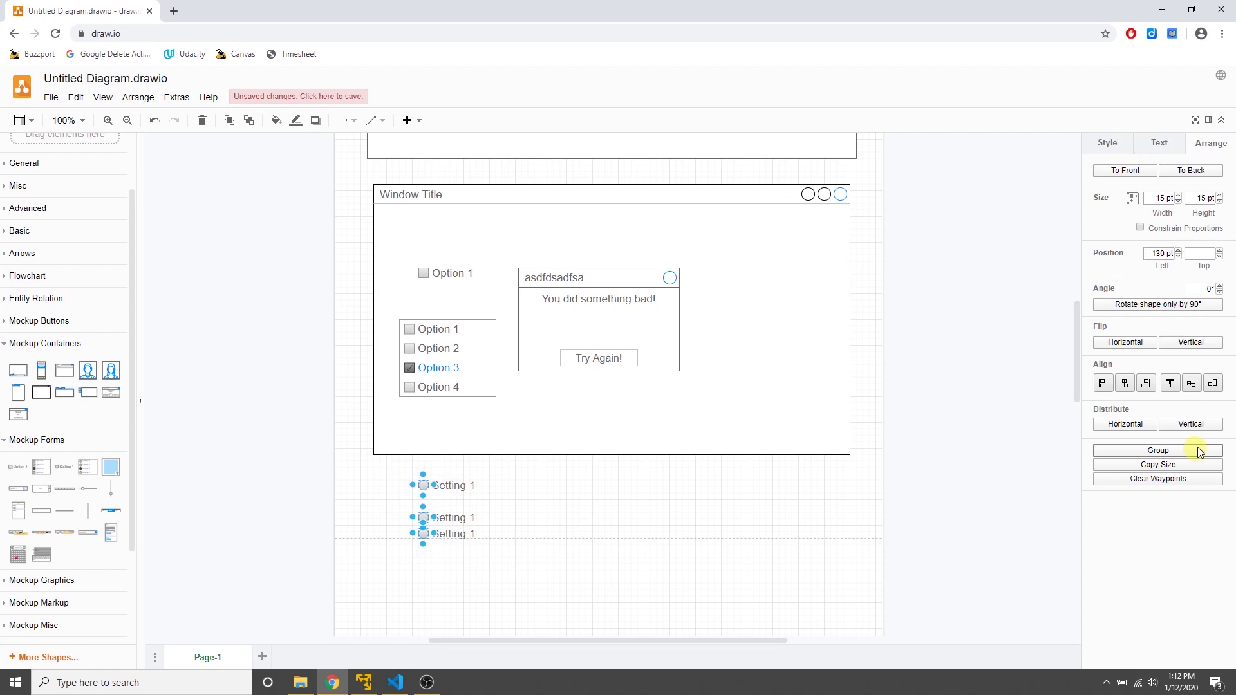
pyautogui.click(1192, 425)
pyautogui.click(483, 528)
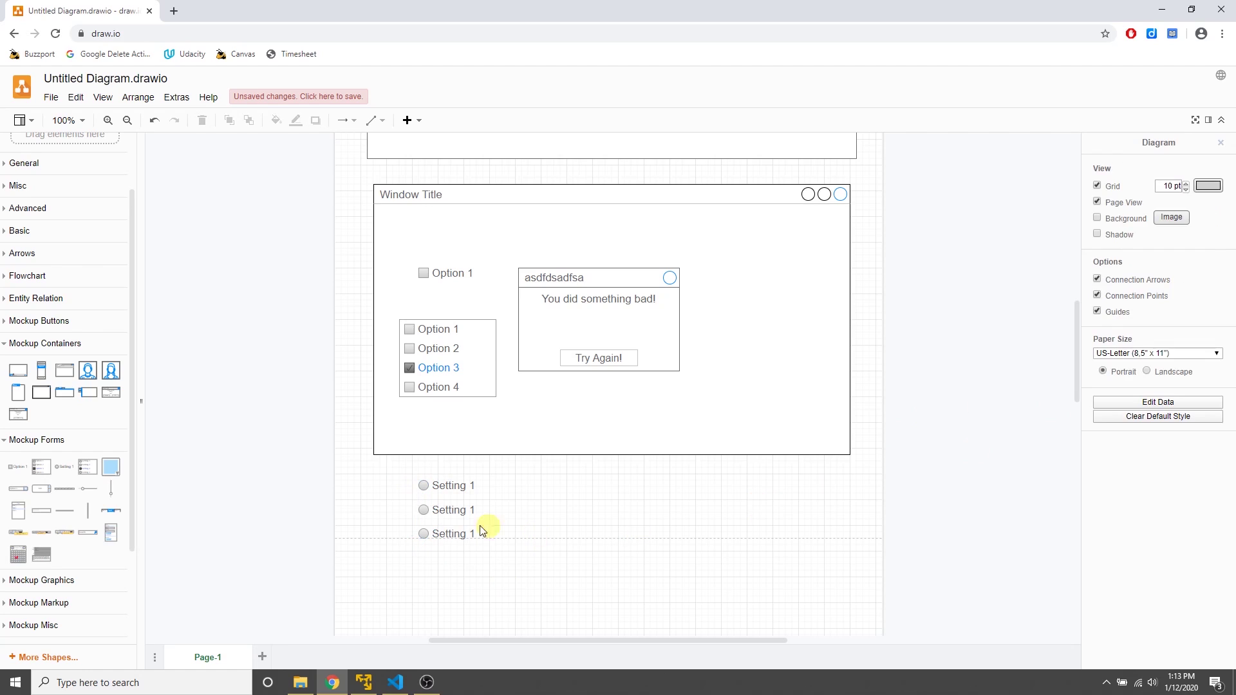
# Add a Lorem ipsum text block, resize it to 405 by 220 pt and place it beside the video player in the browser window.
pyautogui.scroll(-2, 70, 544)
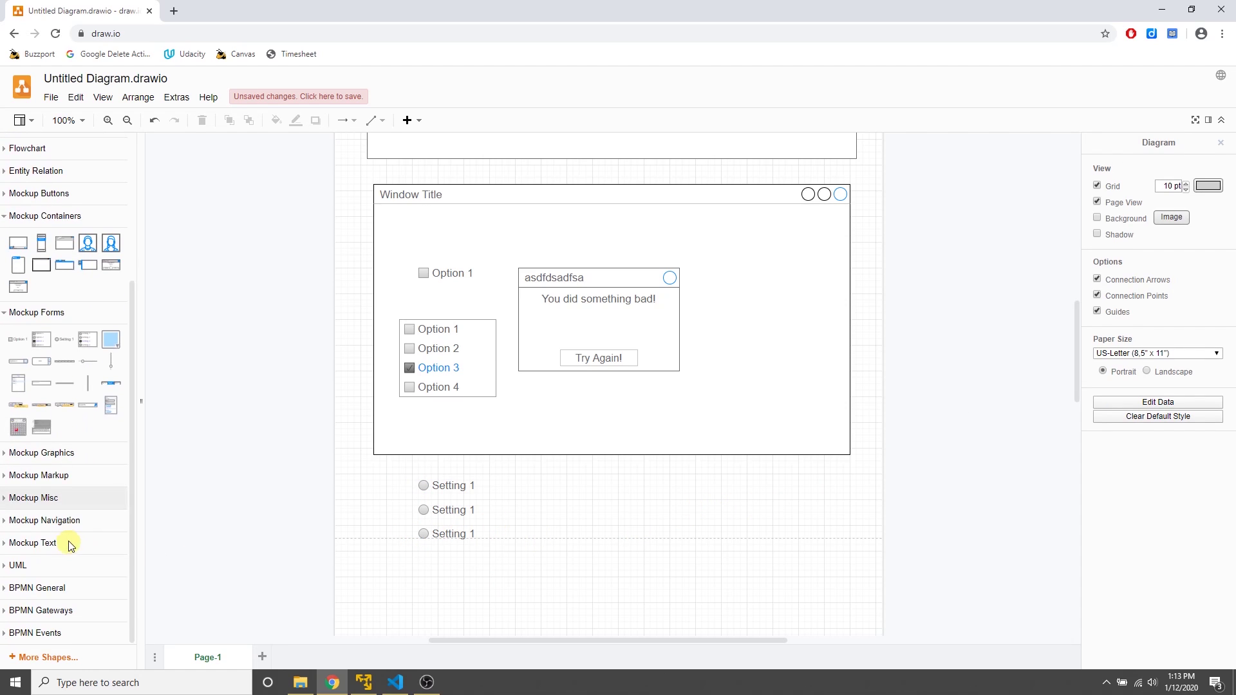
pyautogui.click(13, 543)
pyautogui.scroll(-2, 84, 531)
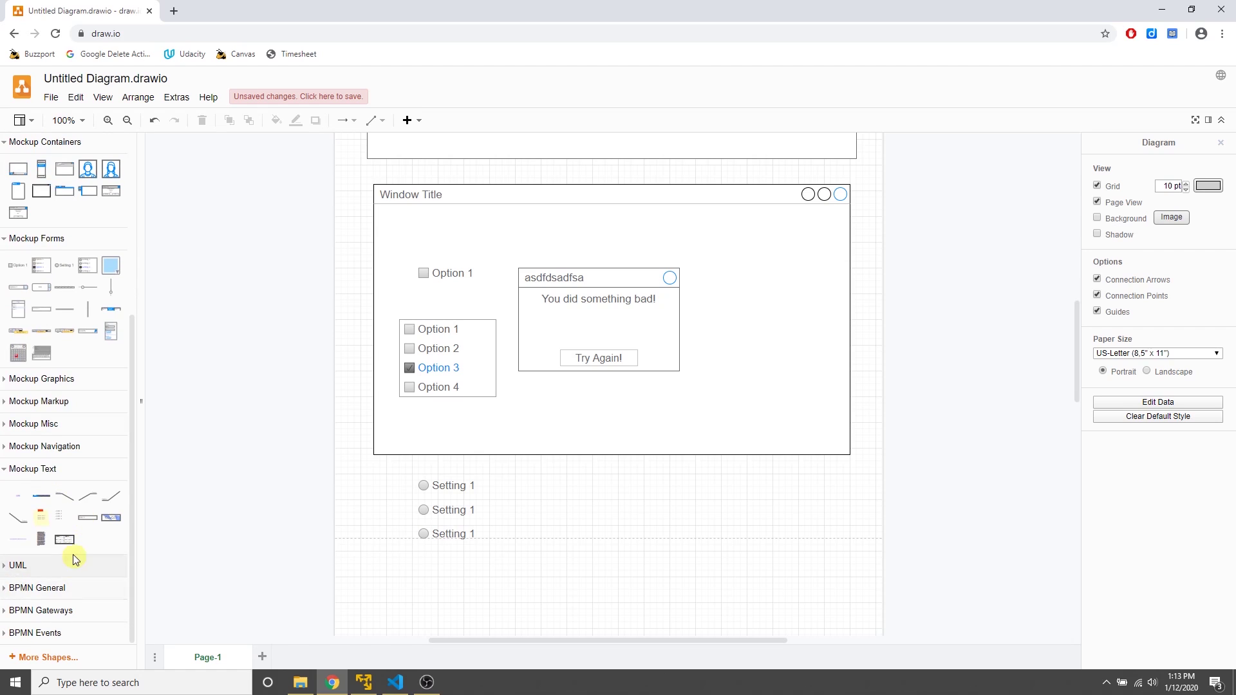
pyautogui.moveTo(43, 536); pyautogui.dragTo(576, 475)
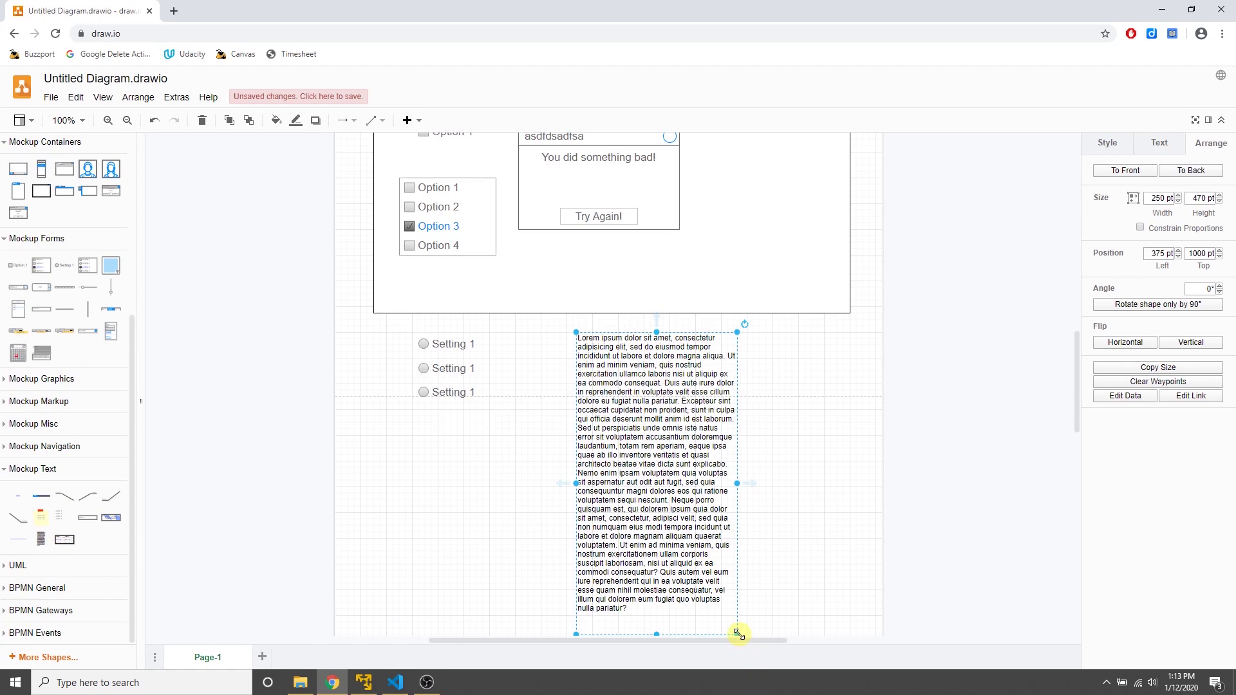
pyautogui.moveTo(740, 631); pyautogui.dragTo(808, 357)
pyautogui.scroll(3, 822, 540)
pyautogui.scroll(5, 698, 339)
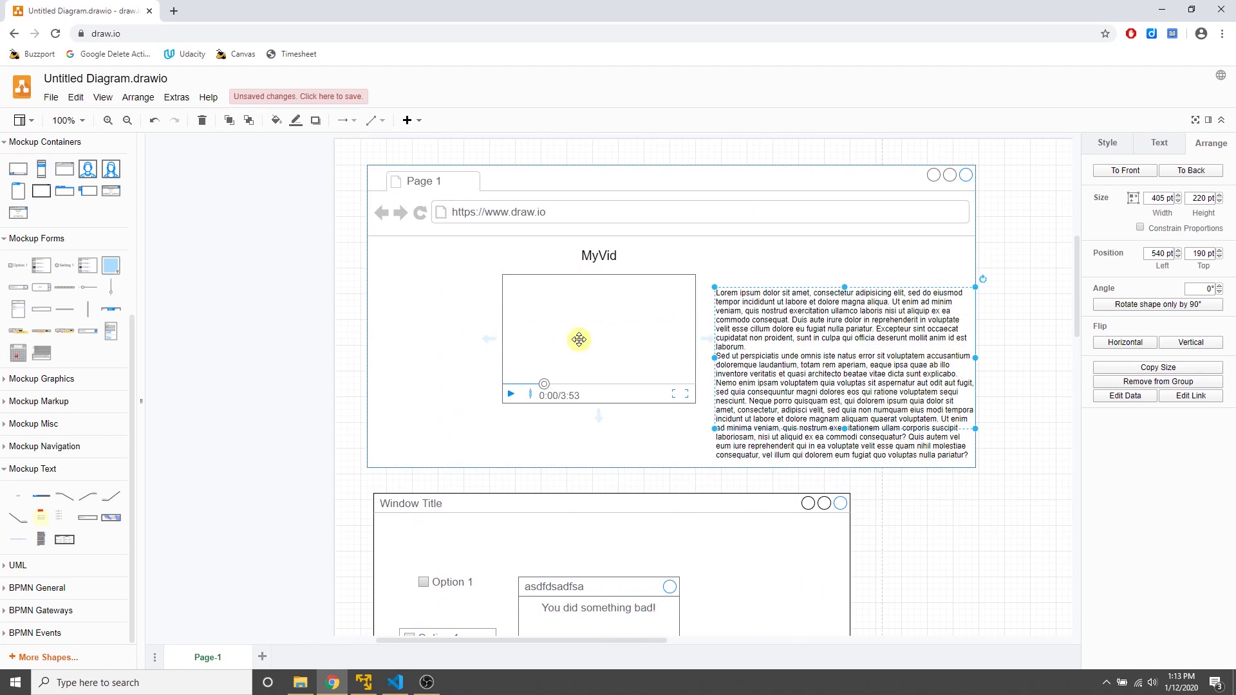
# Move the video player and its MyVid title toward the browser window's left side, and shift the text block up and left.
pyautogui.moveTo(580, 336); pyautogui.dragTo(495, 349)
pyautogui.moveTo(599, 255); pyautogui.dragTo(512, 255)
pyautogui.moveTo(807, 350); pyautogui.dragTo(749, 330)
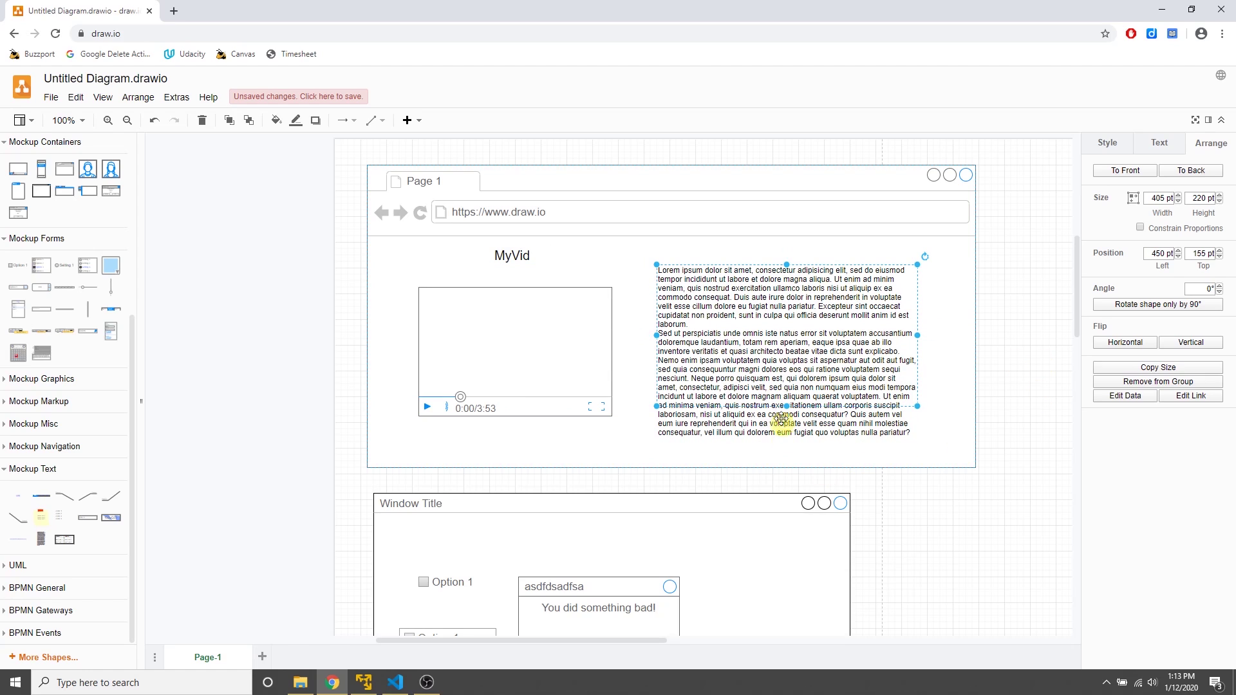
# Set the font size of the Lorem ipsum text block to 13 pt.
pyautogui.click(1162, 144)
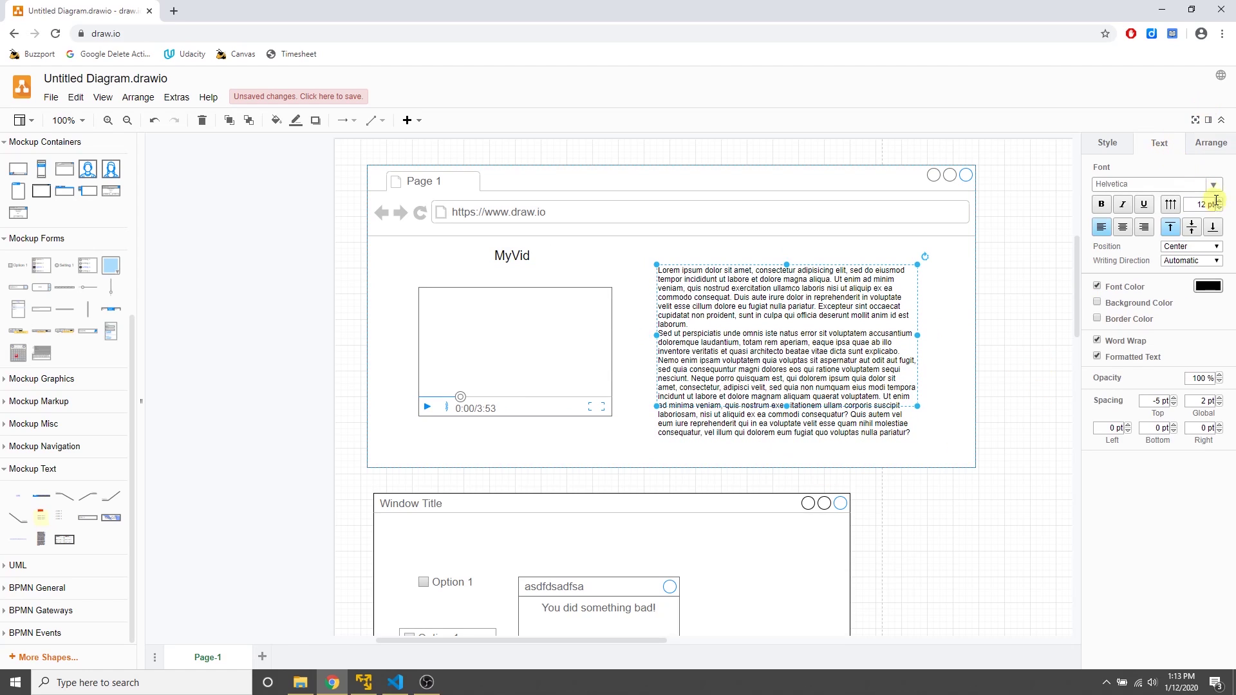
pyautogui.click(1220, 201)
pyautogui.click(1219, 202)
pyautogui.click(1220, 208)
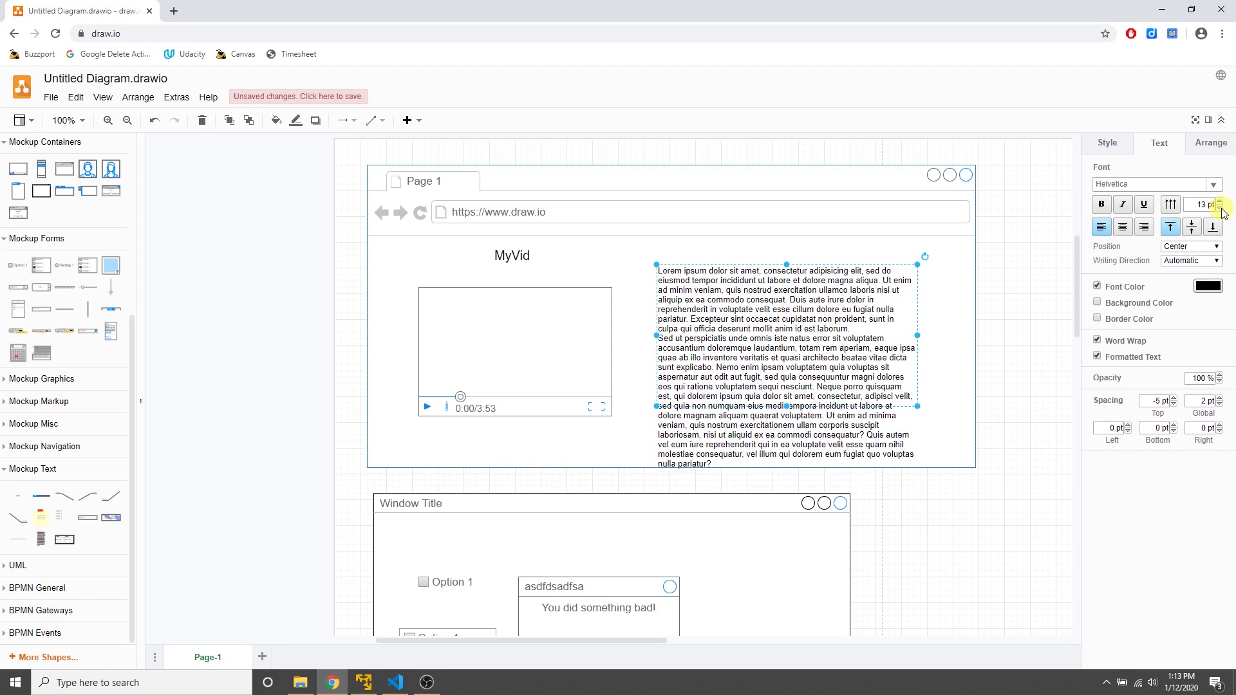
# Delete a large middle portion of the Lorem ipsum's second paragraph to make the text fit inside its box.
pyautogui.doubleClick(813, 341)
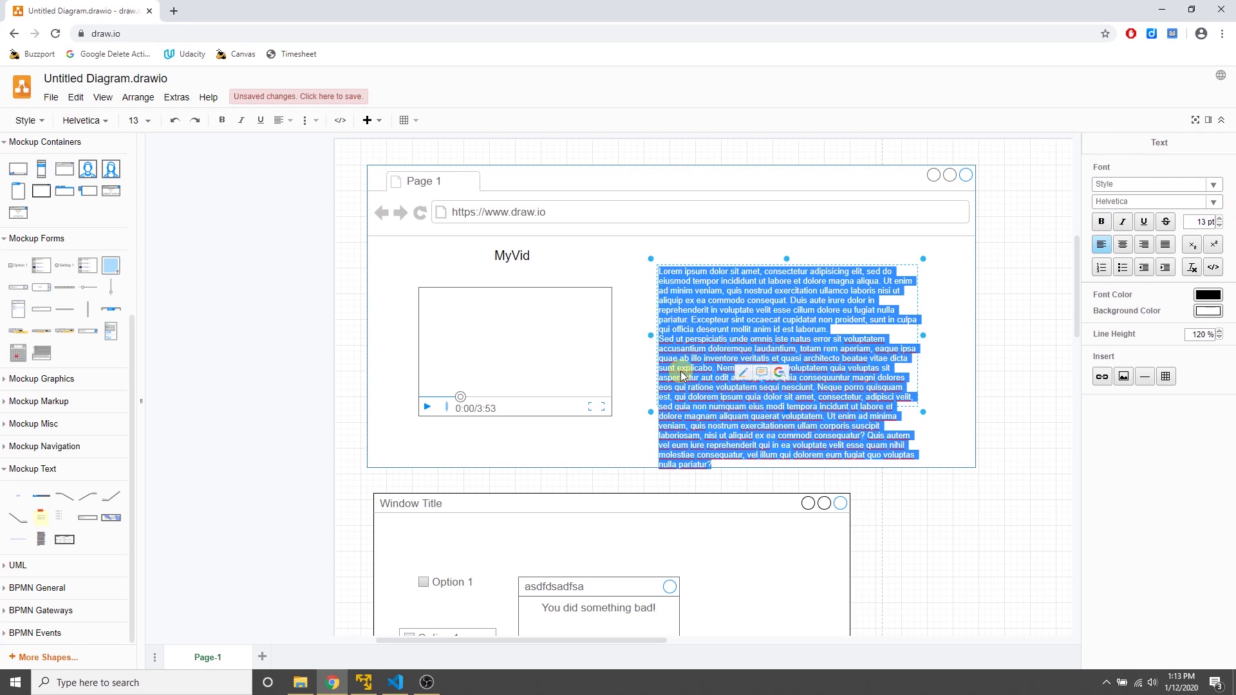
pyautogui.click(695, 331)
pyautogui.click(762, 426)
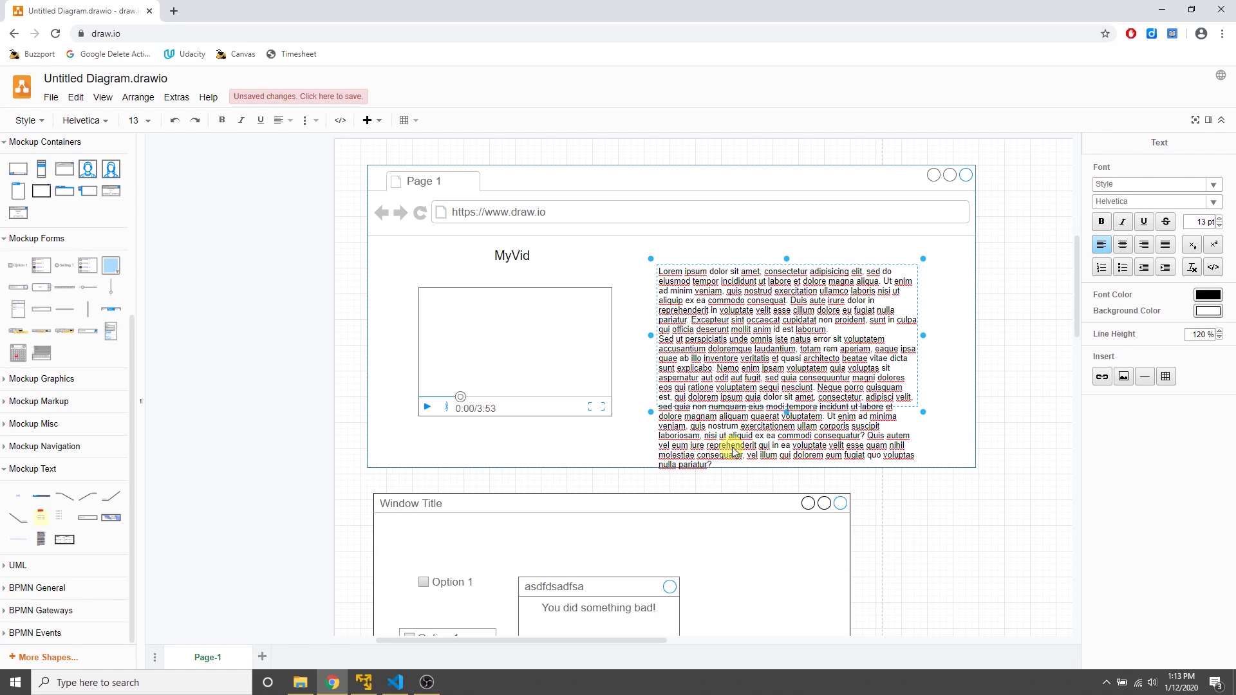
pyautogui.press('BackSpace')
pyautogui.press('BackSpace')
pyautogui.press('BackSpace')
pyautogui.press('BackSpace')
pyautogui.press('BackSpace')
pyautogui.press('BackSpace')
pyautogui.press('BackSpace')
pyautogui.press('BackSpace')
pyautogui.press('BackSpace')
pyautogui.press('BackSpace')
pyautogui.press('BackSpace')
pyautogui.press('BackSpace')
pyautogui.press('BackSpace')
pyautogui.press('BackSpace')
pyautogui.press('BackSpace')
pyautogui.press('BackSpace')
pyautogui.press('BackSpace')
pyautogui.press('BackSpace')
pyautogui.press('BackSpace')
pyautogui.press('BackSpace')
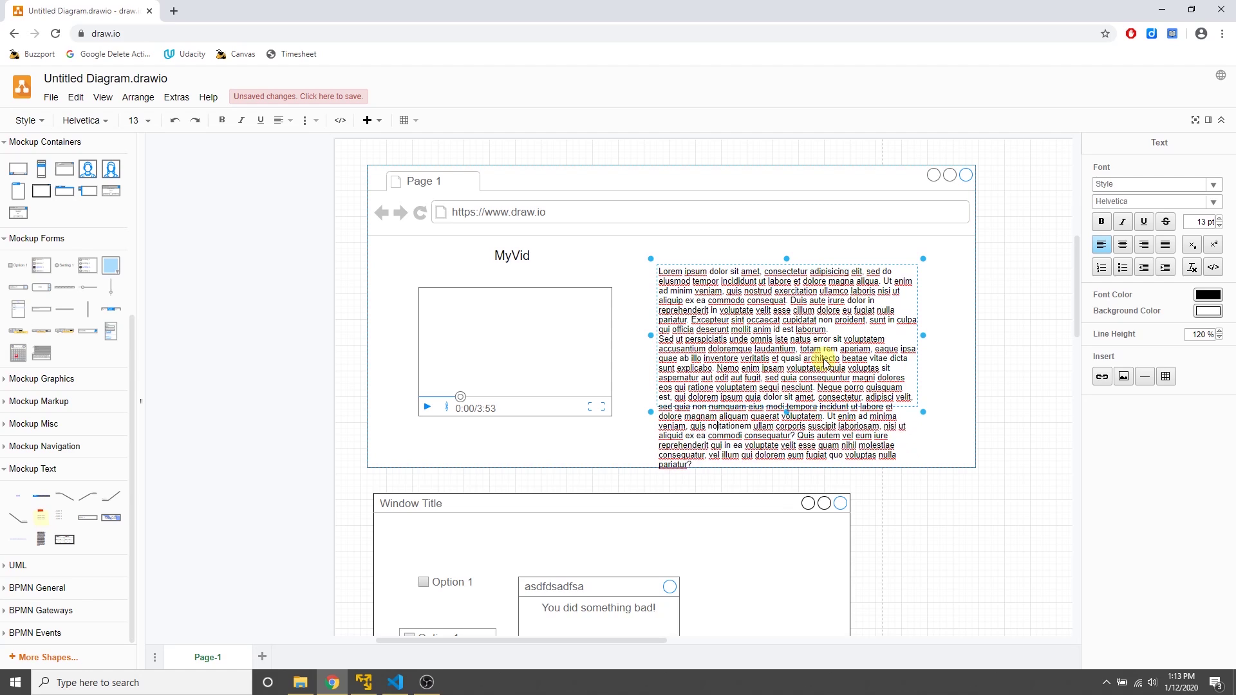
pyautogui.press('BackSpace')
pyautogui.press('BackSpace')
pyautogui.press('BackSpace')
pyautogui.press('BackSpace')
pyautogui.press('BackSpace')
pyautogui.press('BackSpace')
pyautogui.press('BackSpace')
pyautogui.press('BackSpace')
pyautogui.press('BackSpace')
pyautogui.press('BackSpace')
pyautogui.press('BackSpace')
pyautogui.press('BackSpace')
pyautogui.press('BackSpace')
pyautogui.press('BackSpace')
pyautogui.press('BackSpace')
pyautogui.press('BackSpace')
pyautogui.press('BackSpace')
pyautogui.press('BackSpace')
pyautogui.press('BackSpace')
pyautogui.press('BackSpace')
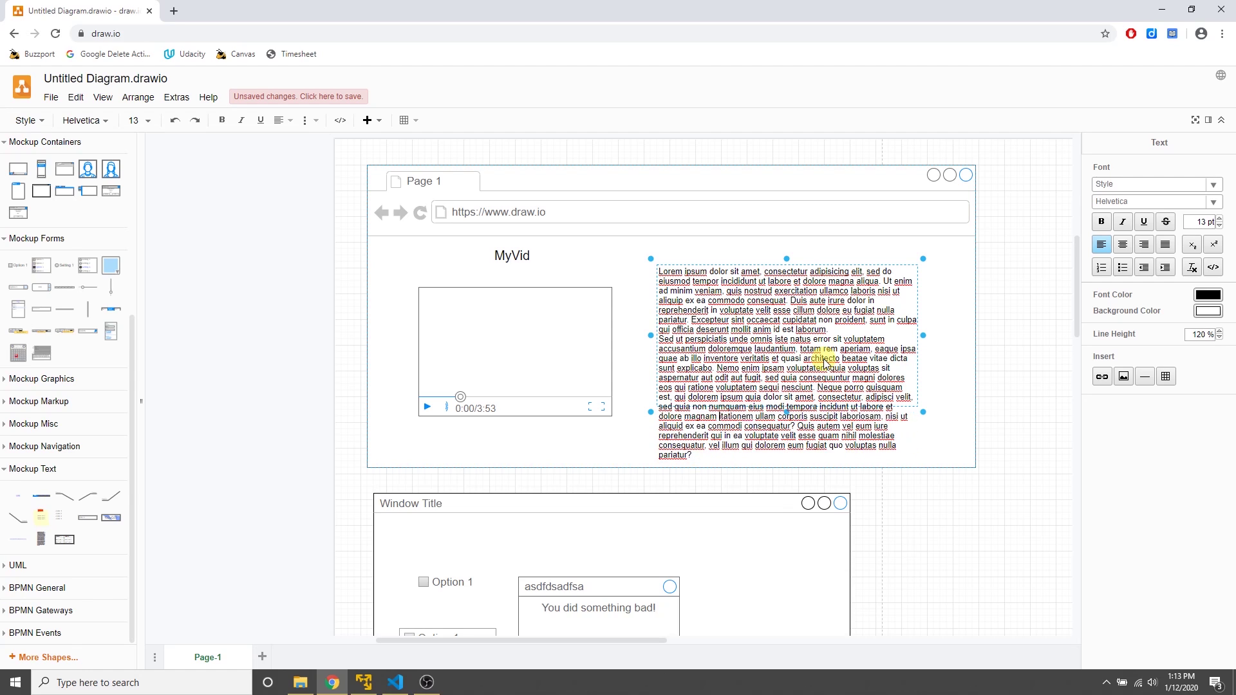
pyautogui.hotkey('shift', 'Up')
pyautogui.hotkey('shift', 'Up')
pyautogui.hotkey('shift', 'Up')
pyautogui.hotkey('shift', 'Up')
pyautogui.hotkey('shift', 'Up')
pyautogui.hotkey('shift', 'Up')
pyautogui.hotkey('shift', 'Up')
pyautogui.hotkey('shift', 'Up')
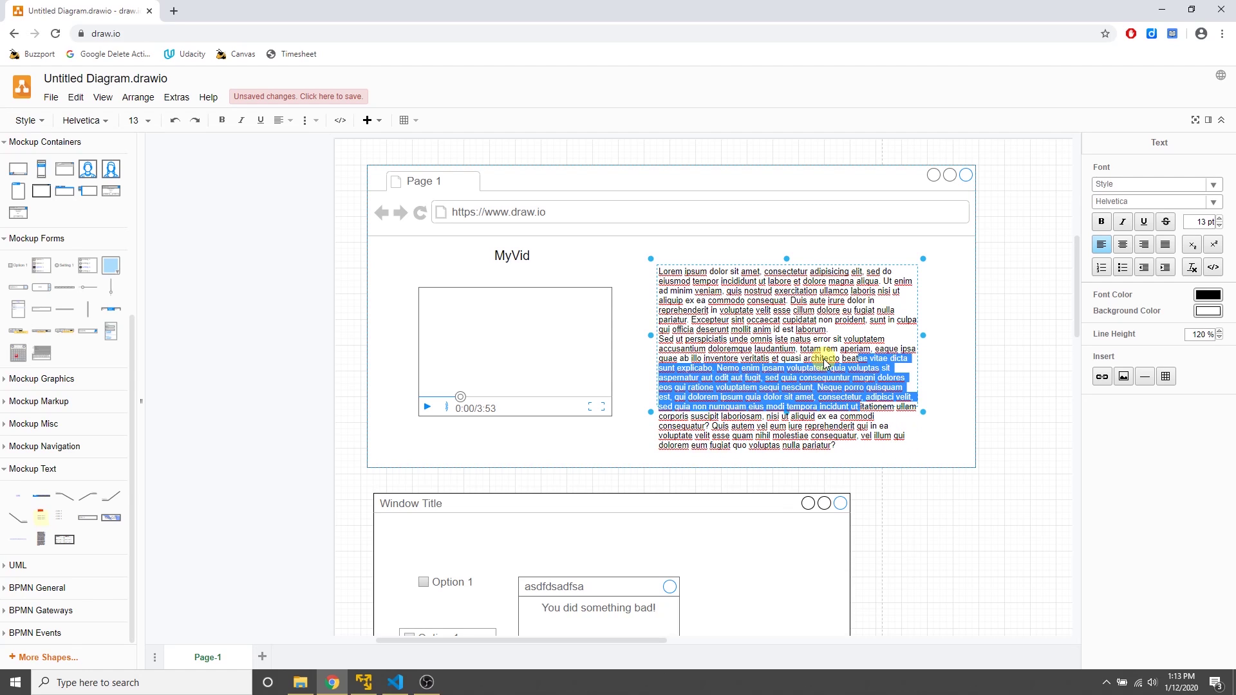
pyautogui.press('BackSpace')
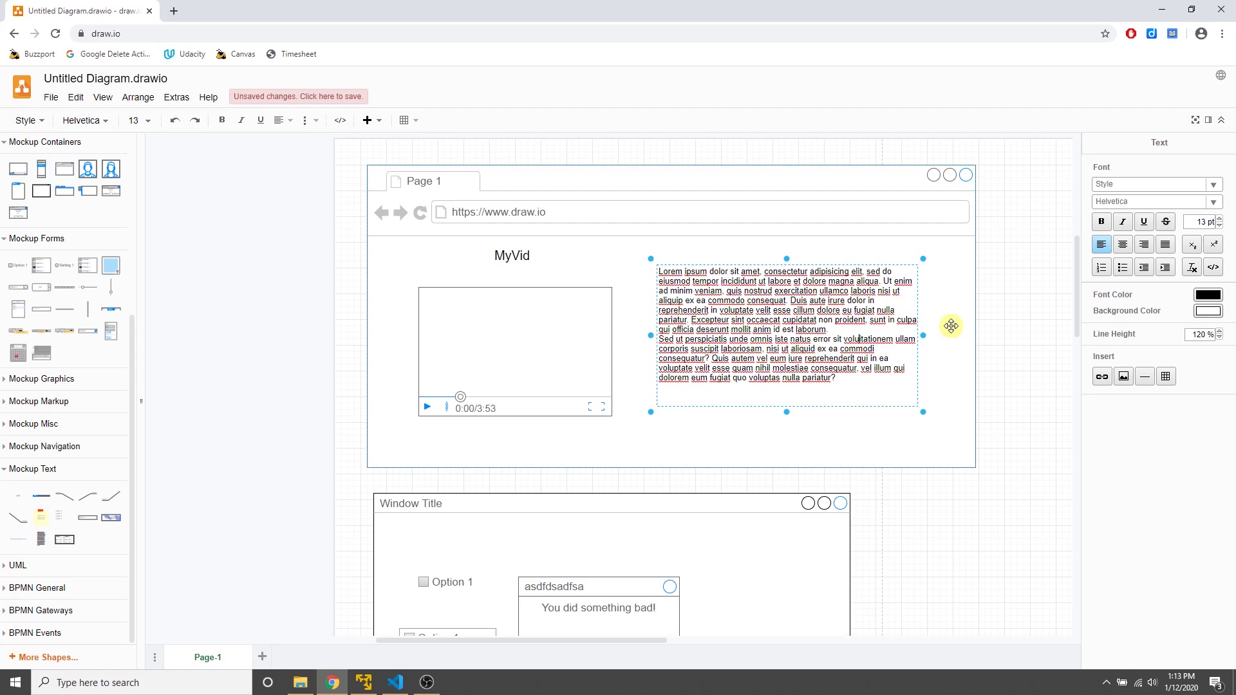
pyautogui.click(1014, 329)
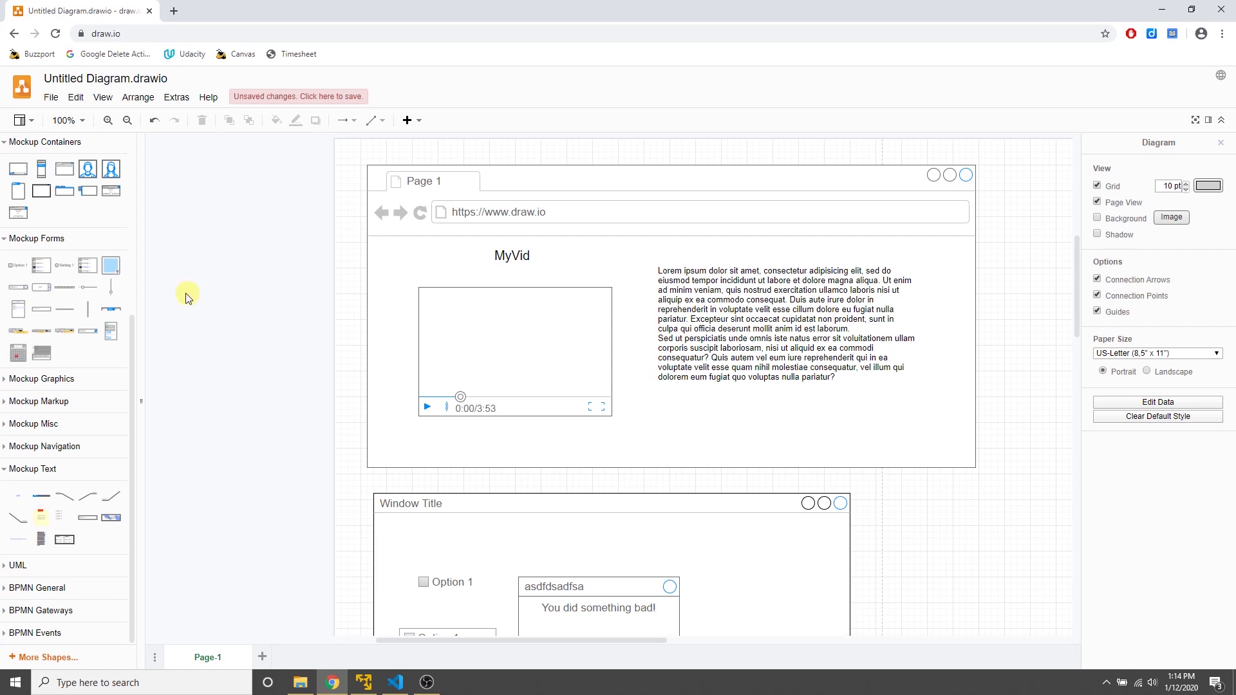
pyautogui.scroll(5, 91, 421)
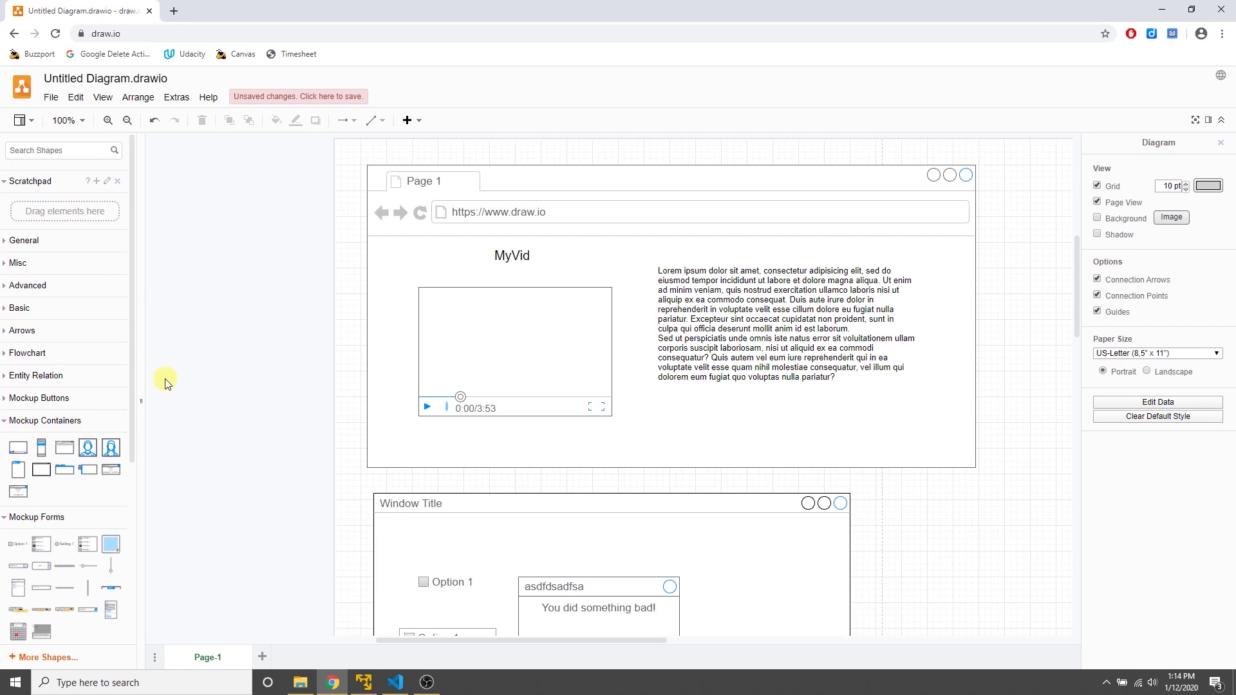